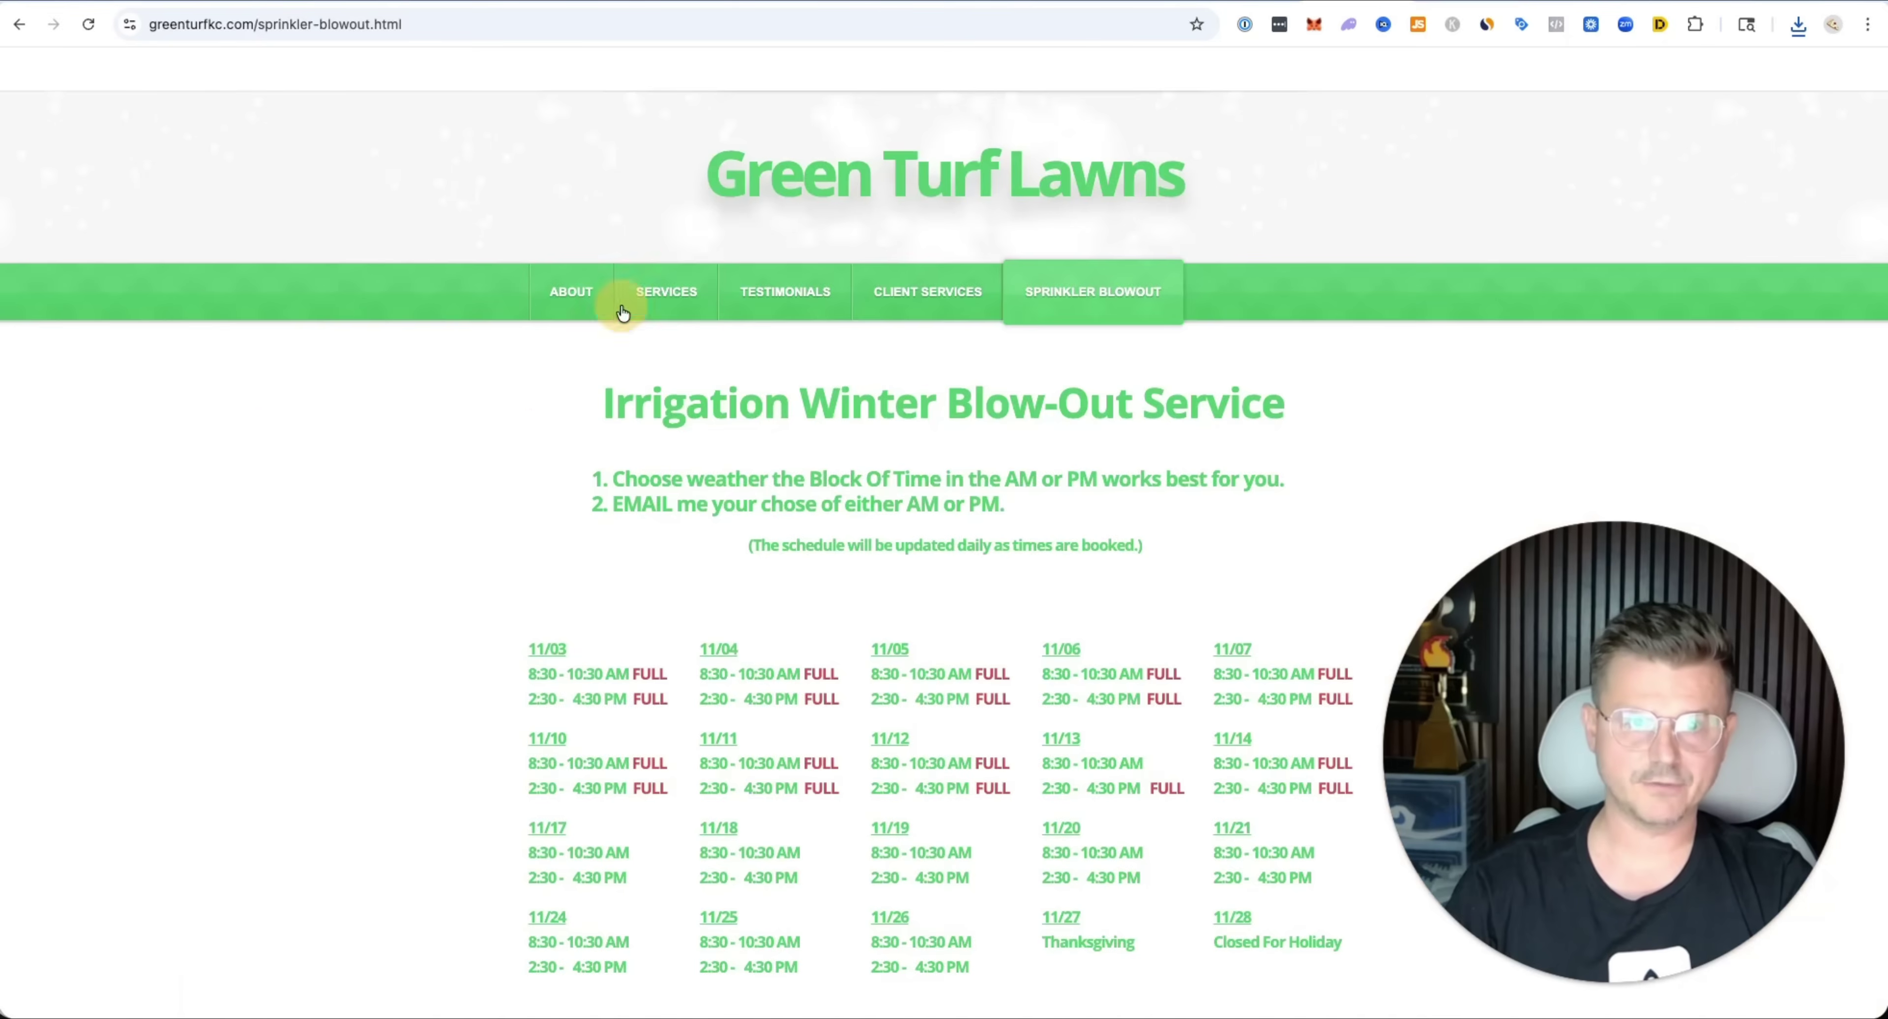
Examine the lawn maintenance, disease and bug service listings and their images on the Green Turf Lawns Services page.
click(663, 291)
scroll(204, 483, down, 8)
scroll(208, 490, up, 10)
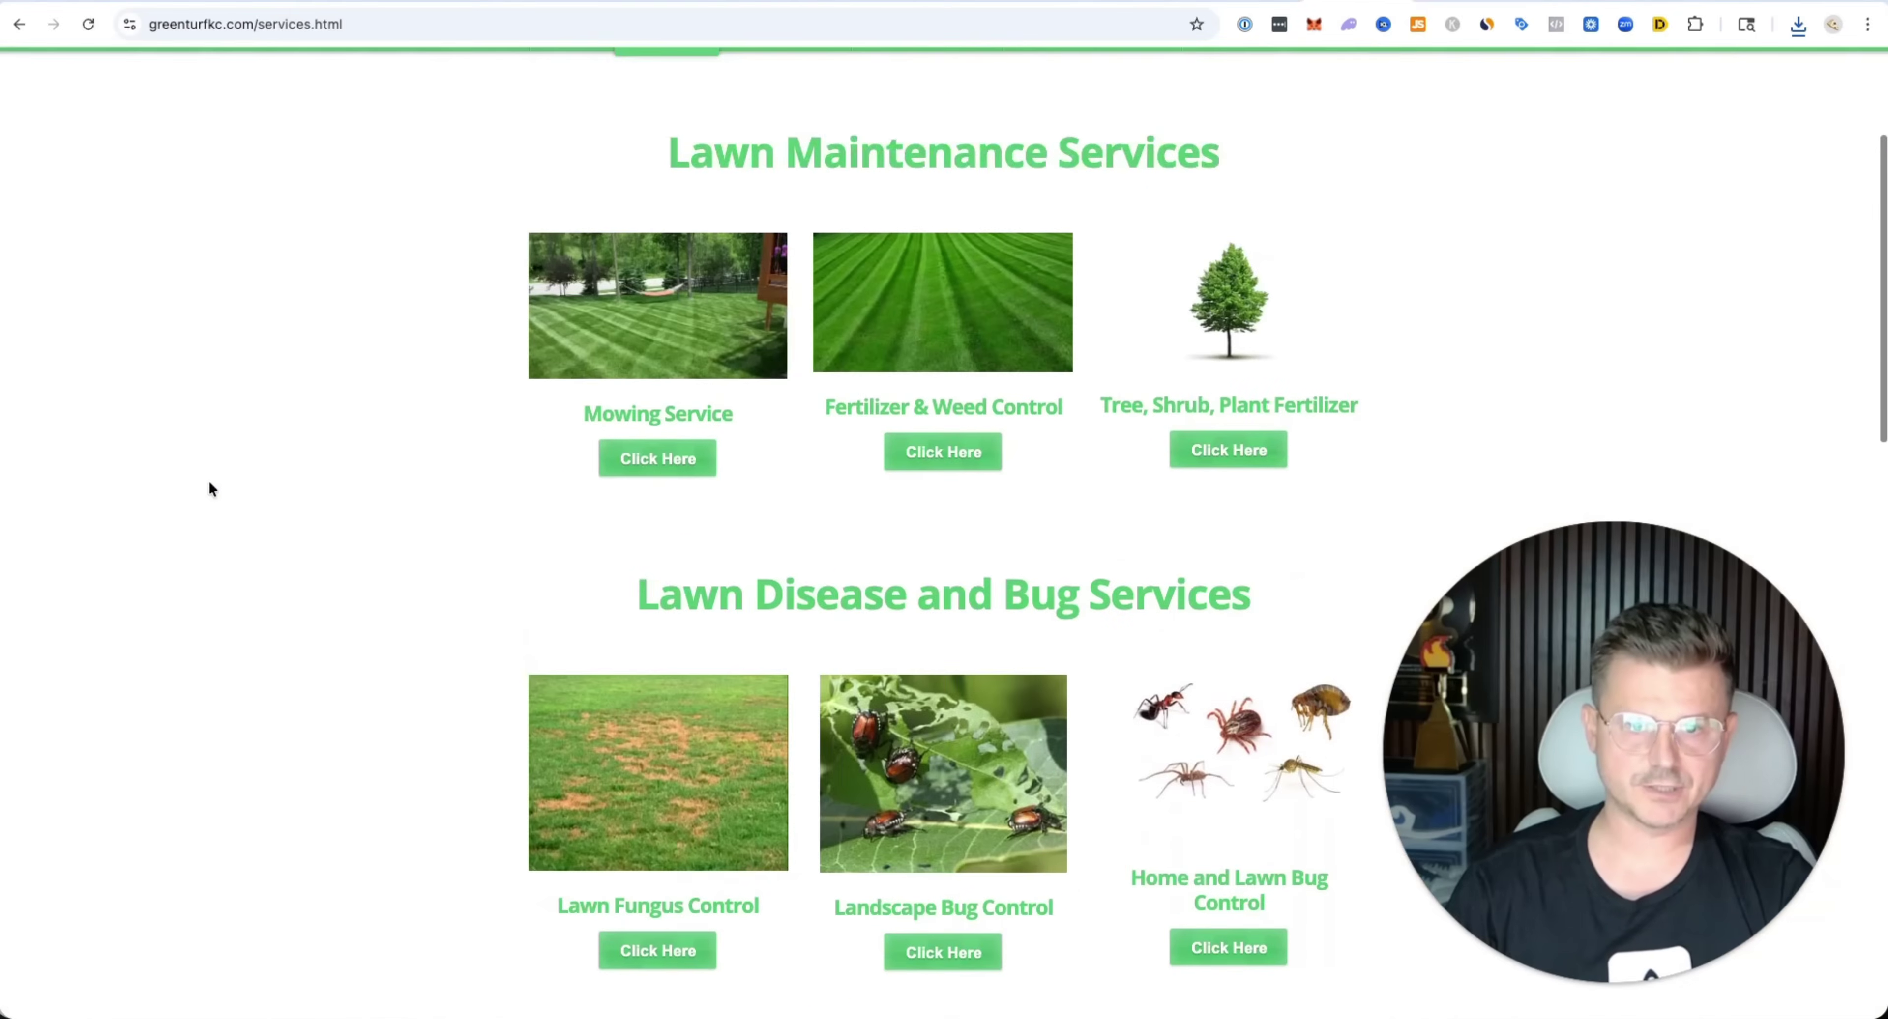
right_click(649, 583)
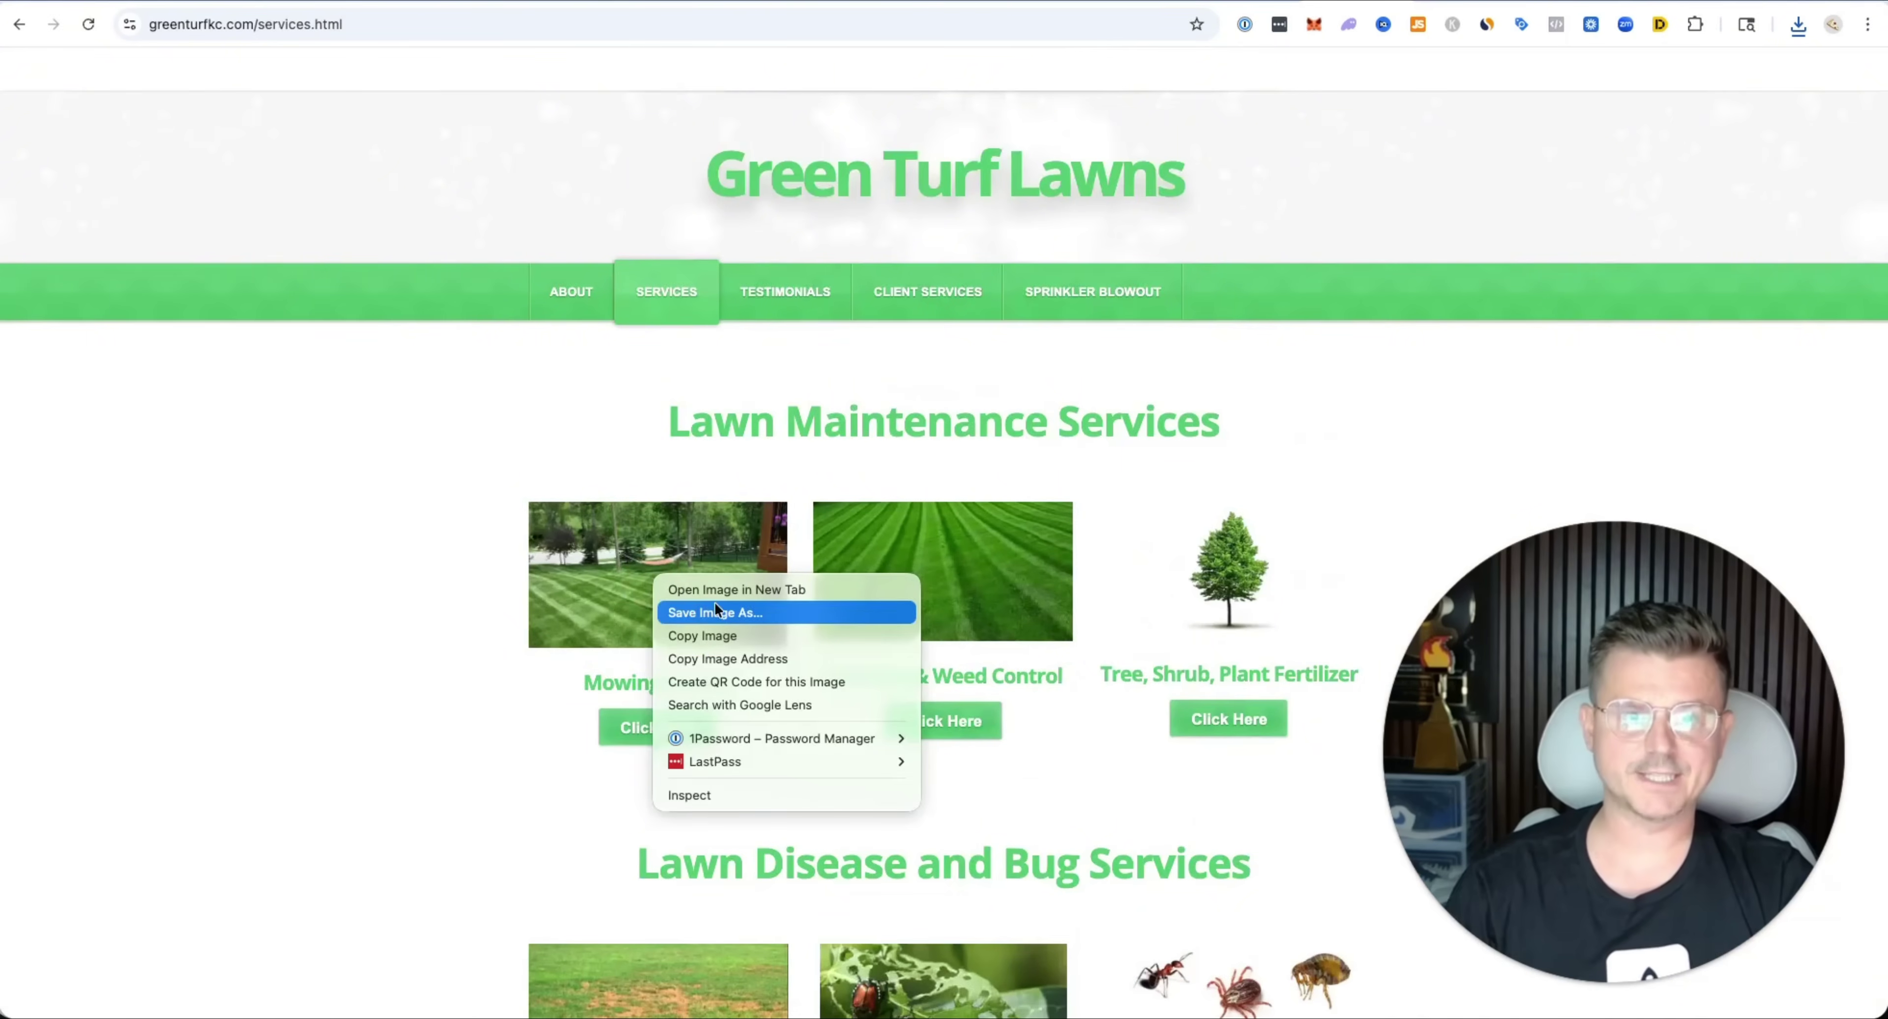
click(441, 437)
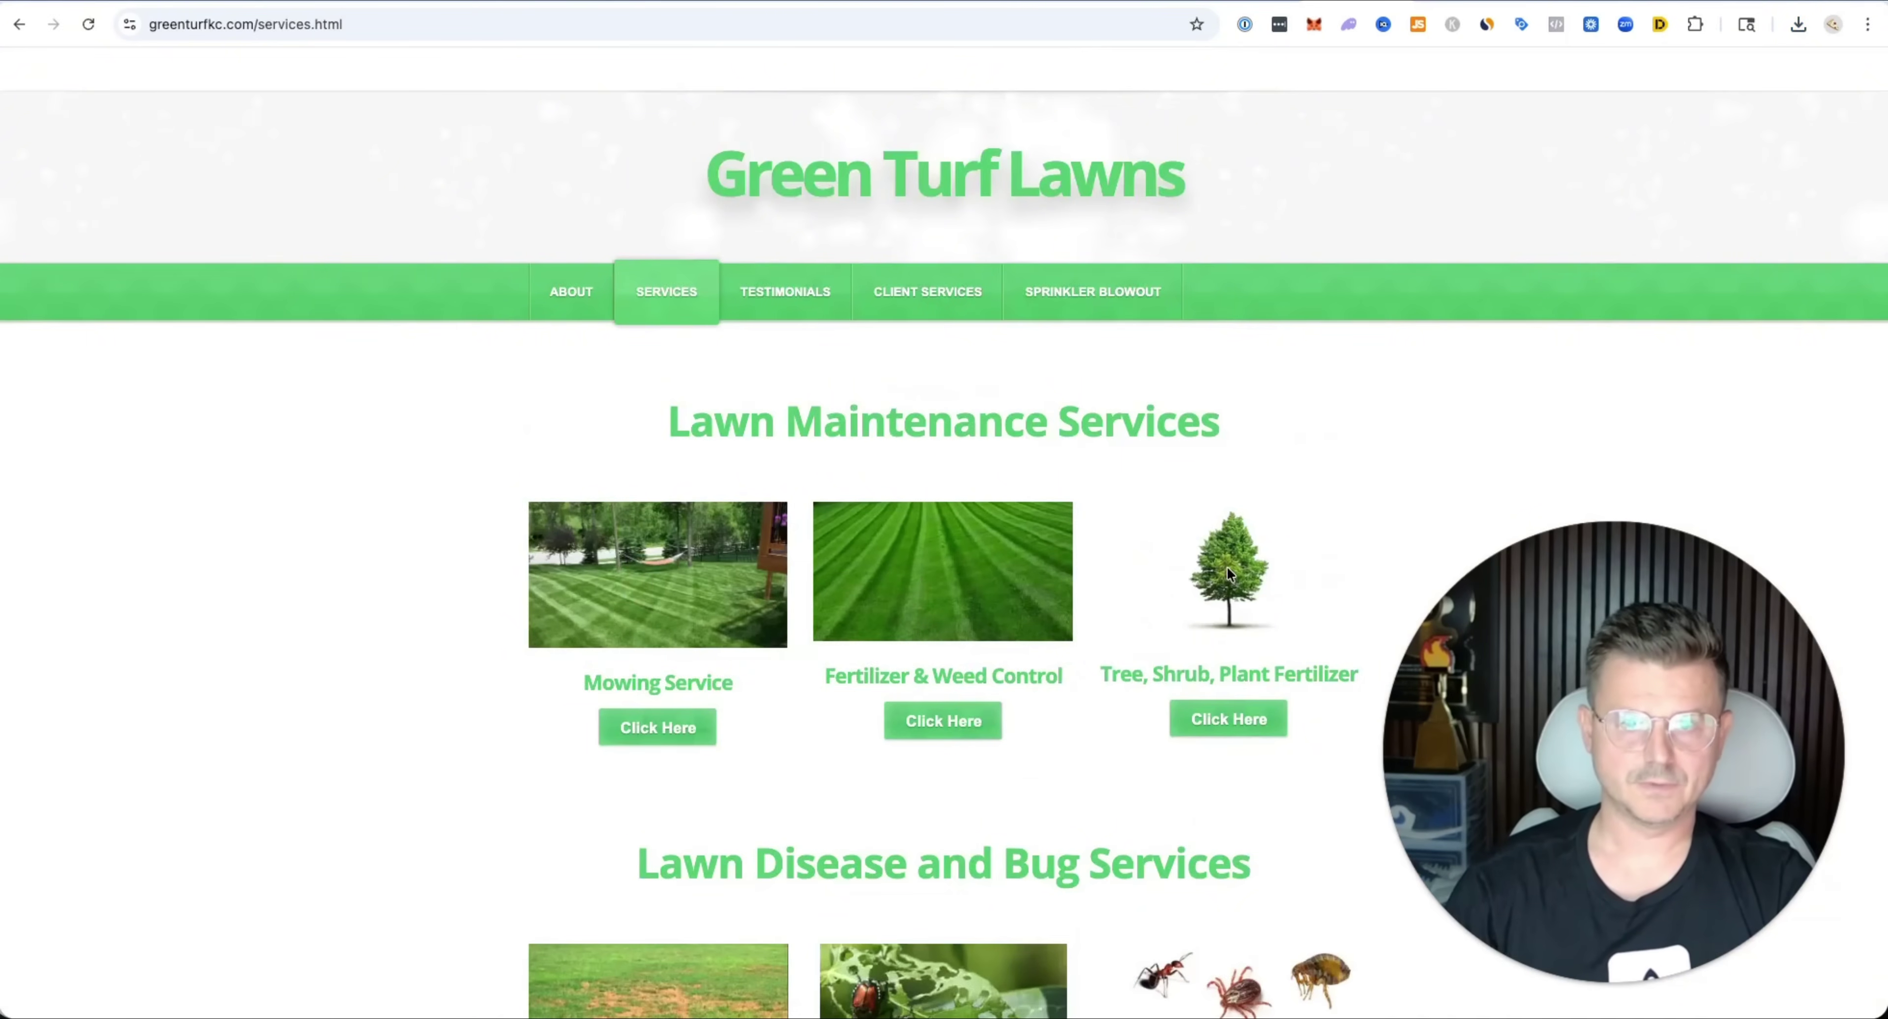
scroll(736, 631, down, 5)
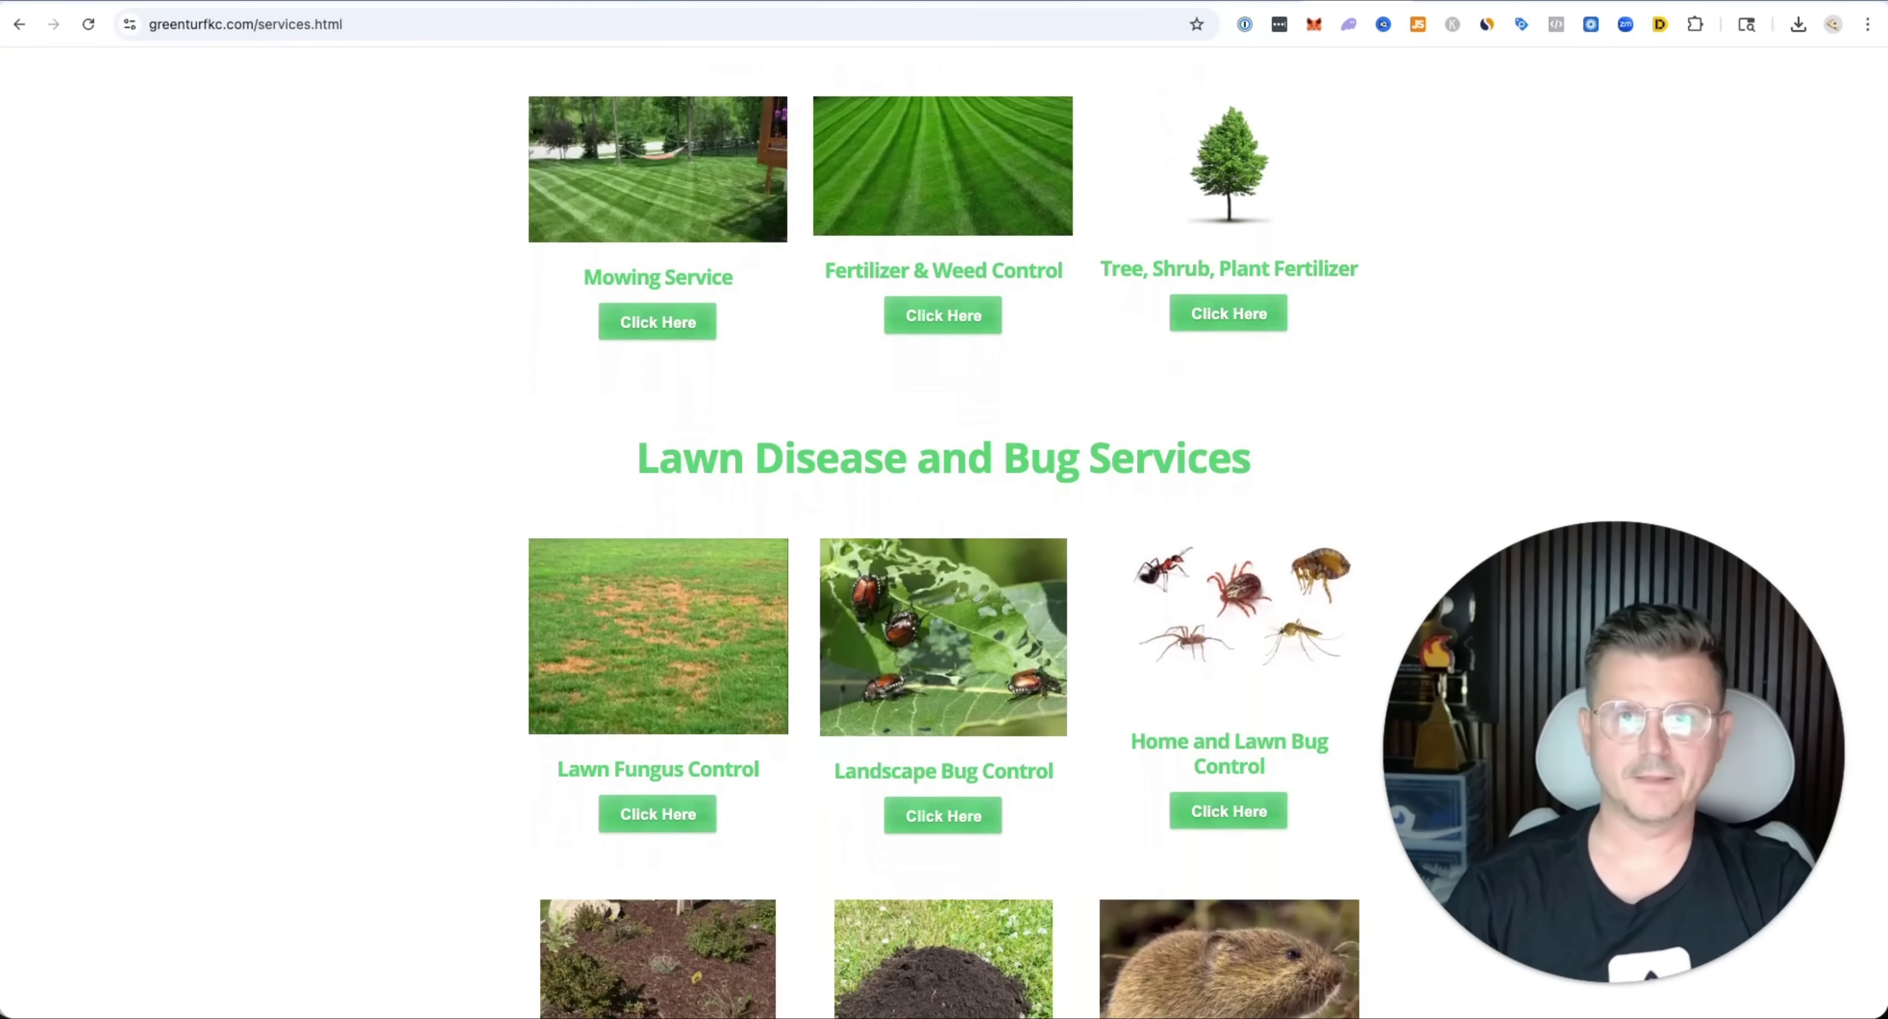
Switch to Base44, attach the six lawn service images to the website rebuild prompt and submit it.
key(ctrl+Tab)
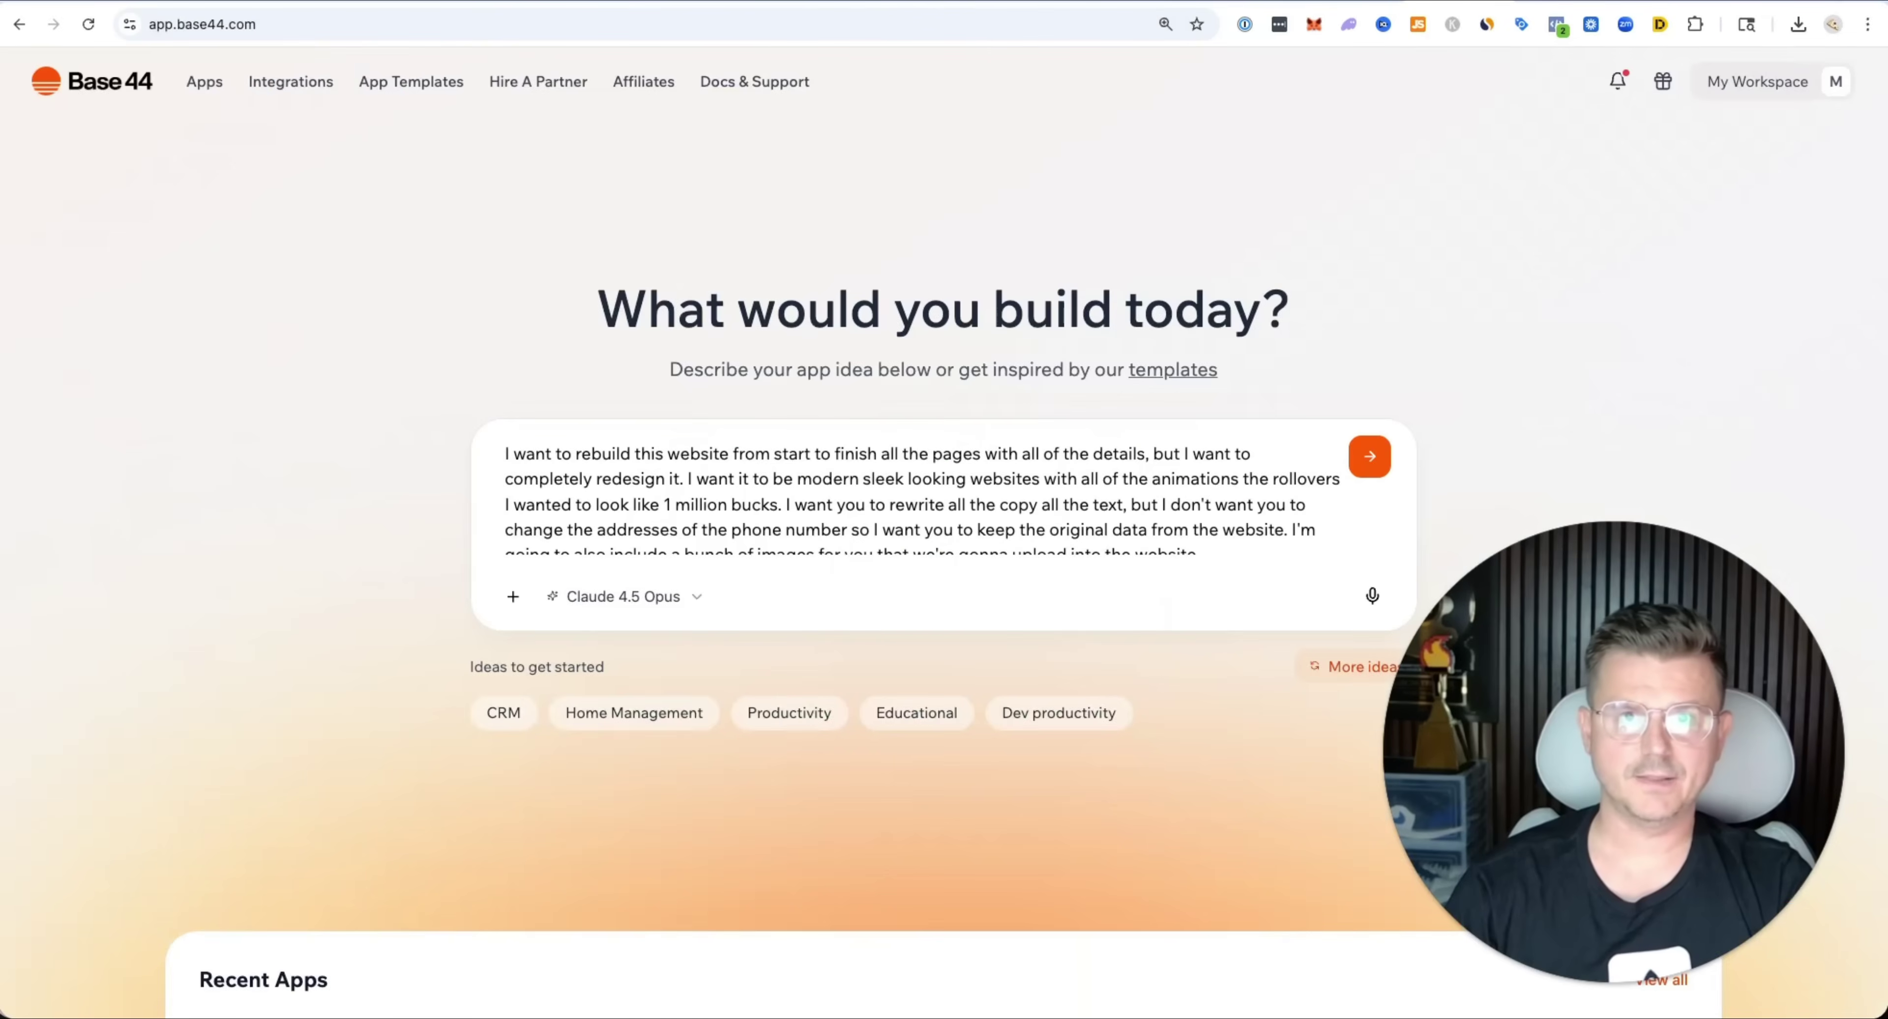
drag(565, 51, 584, 489)
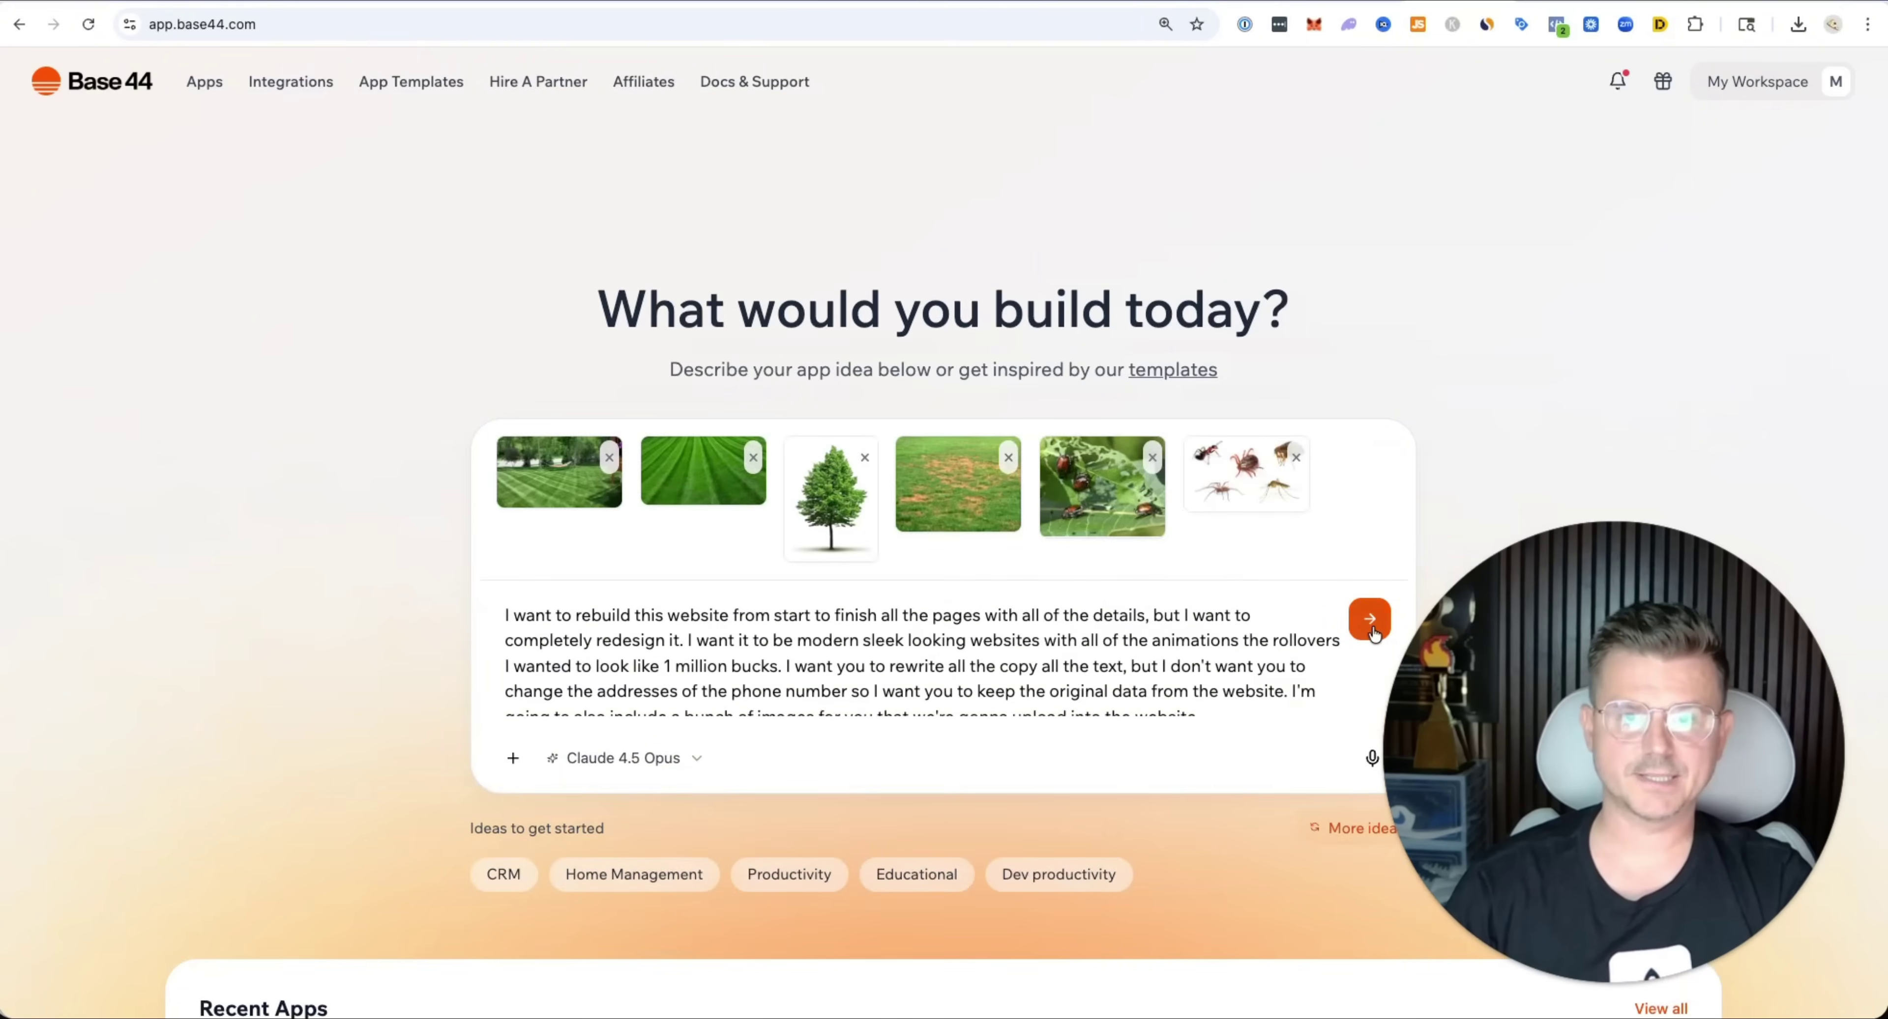
click(1370, 620)
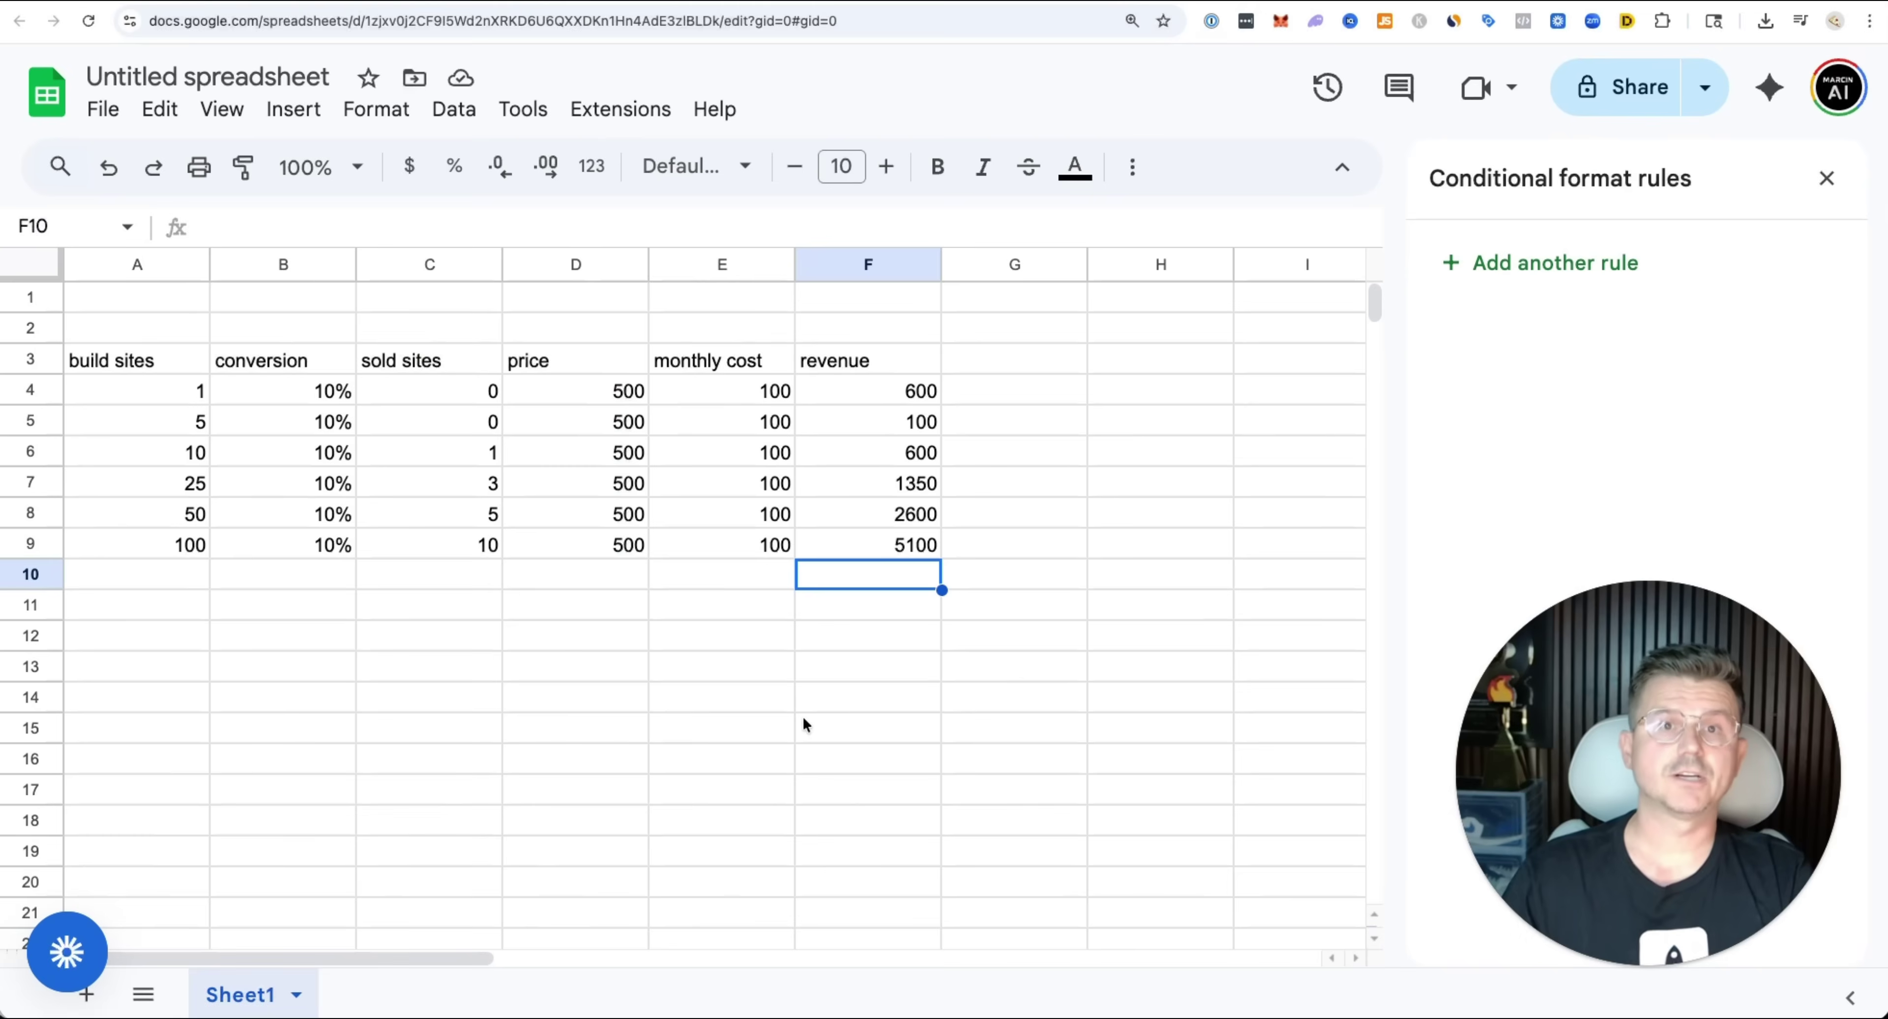
Review the sold sites, price and revenue in the Google Sheets projection for 1, 5 and 10 built sites.
key(super+equal)
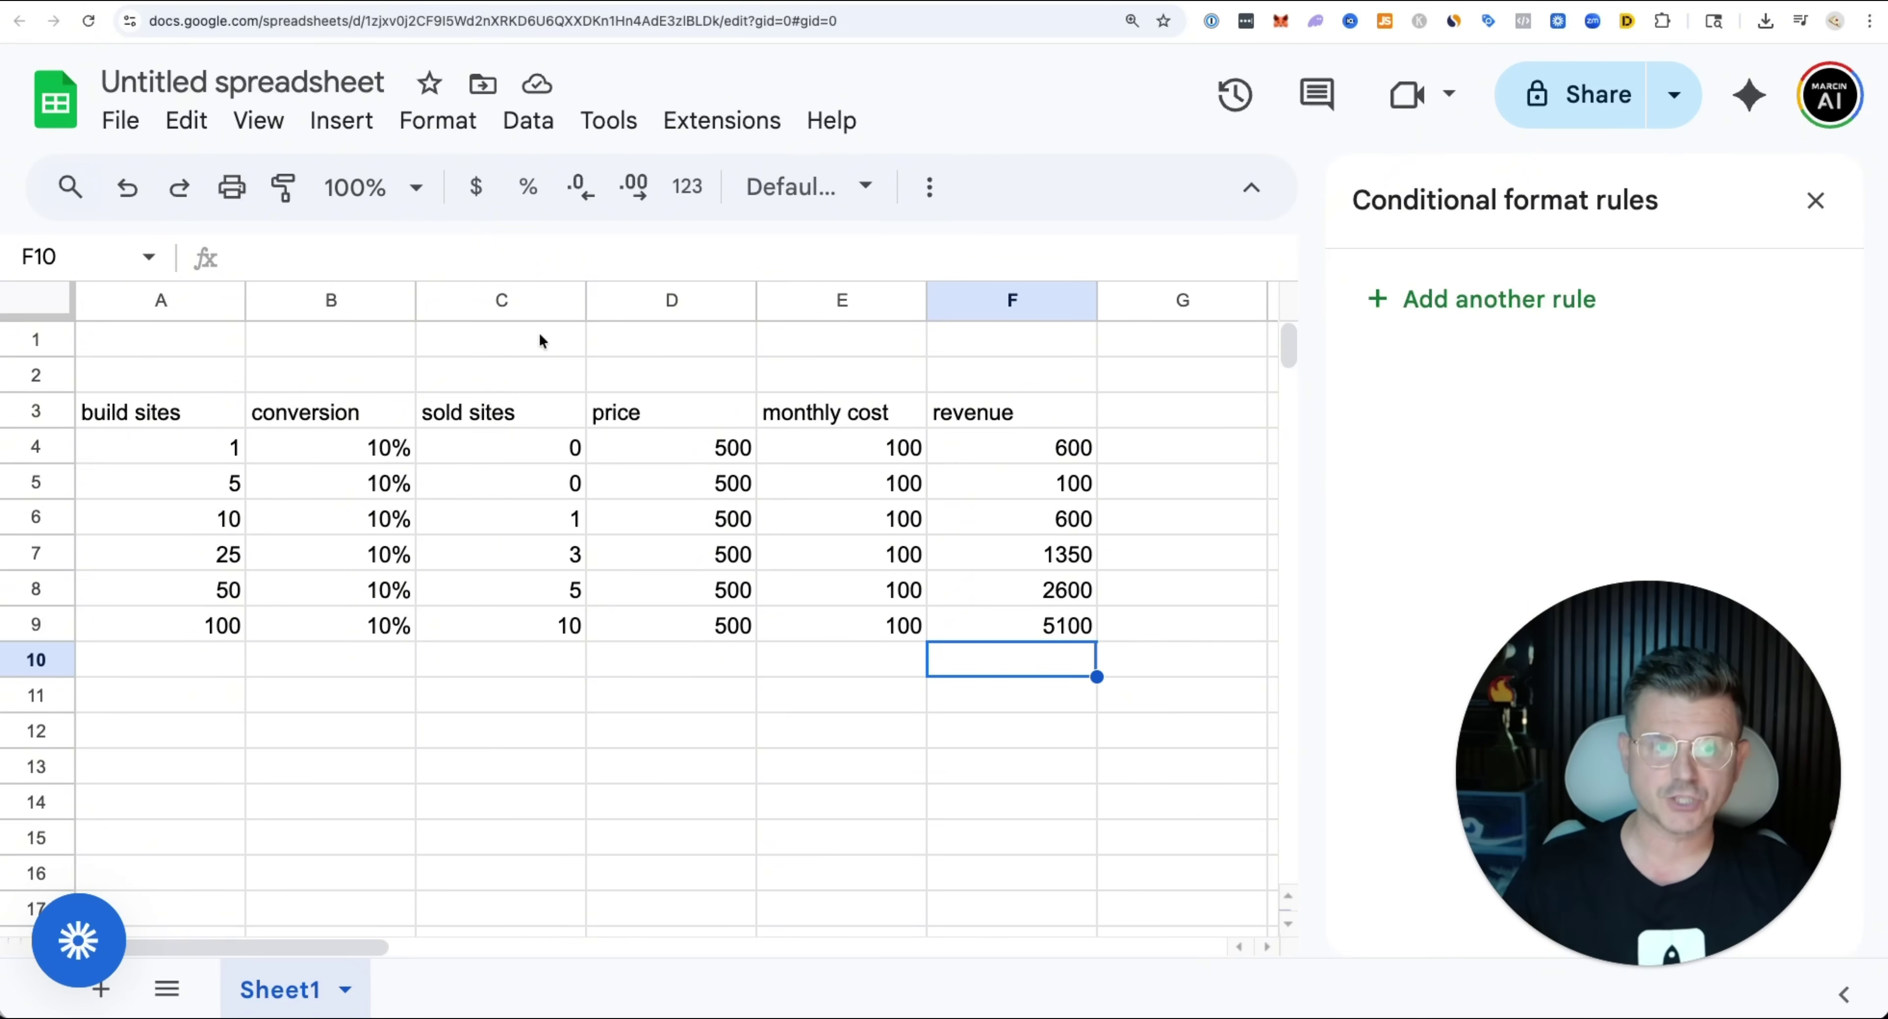
click(139, 440)
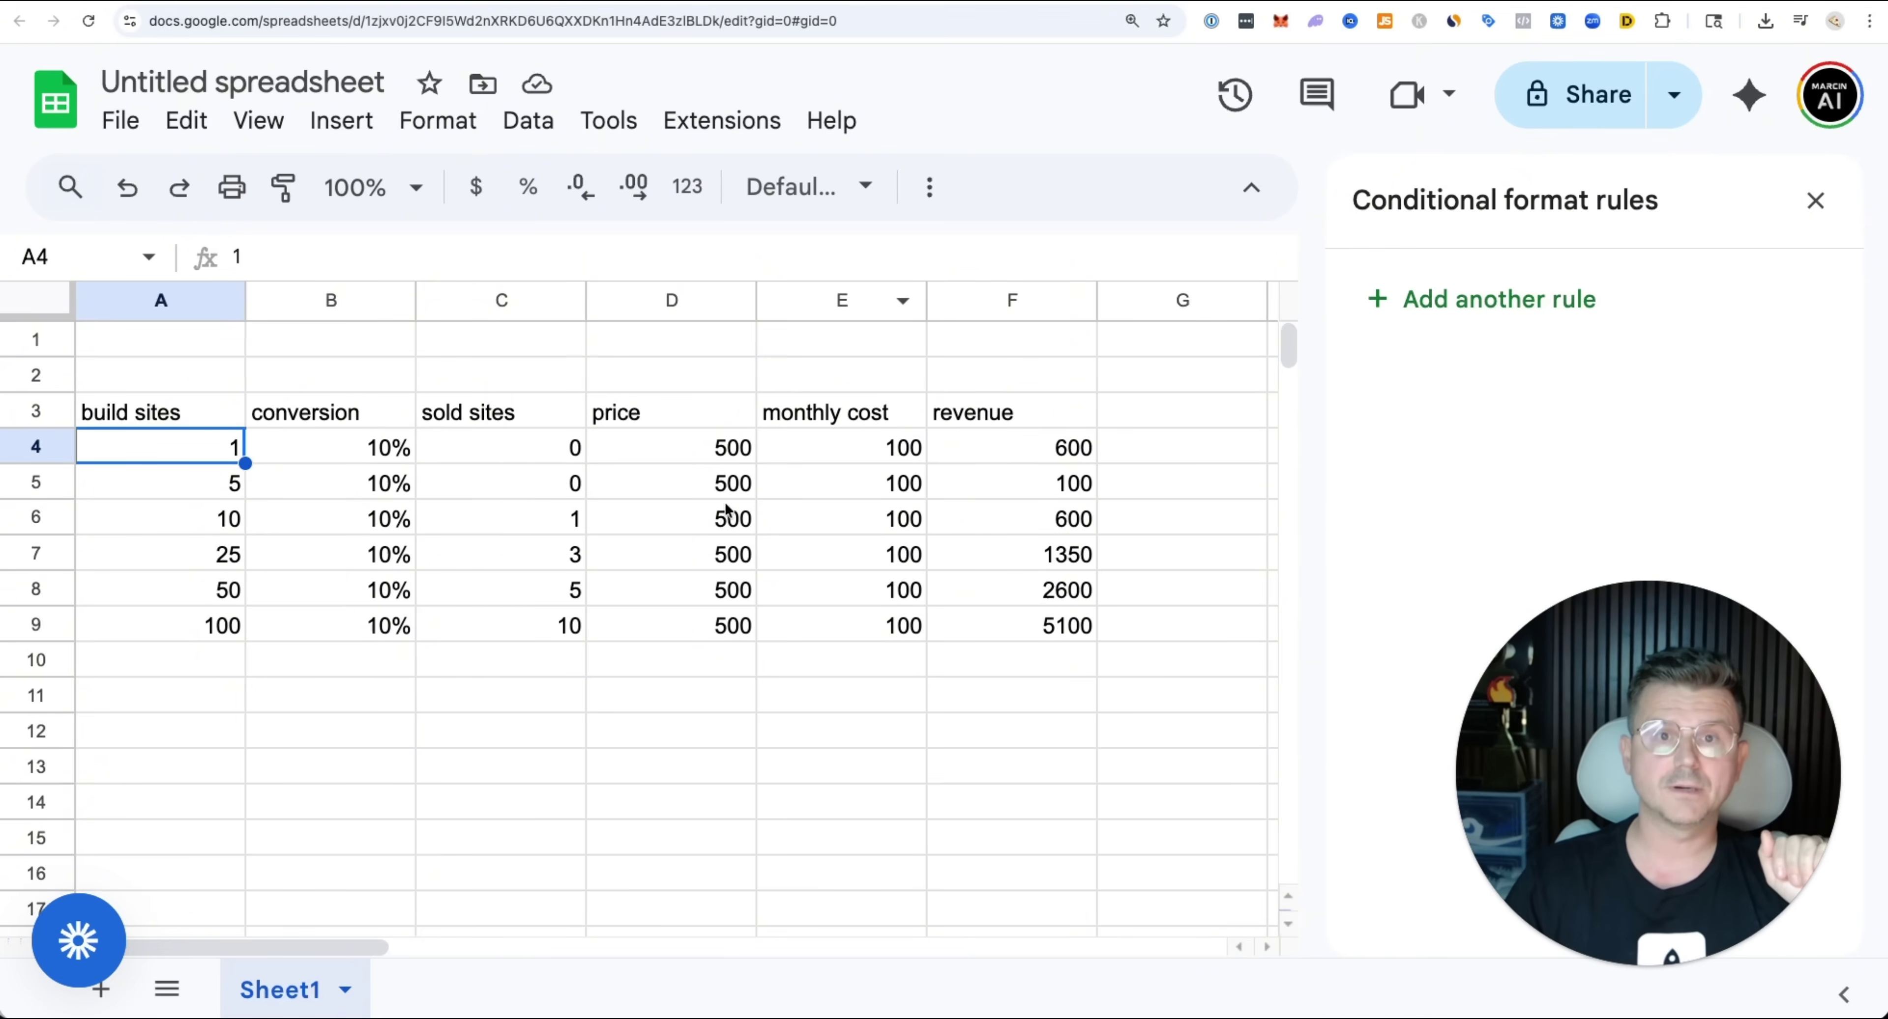
click(168, 487)
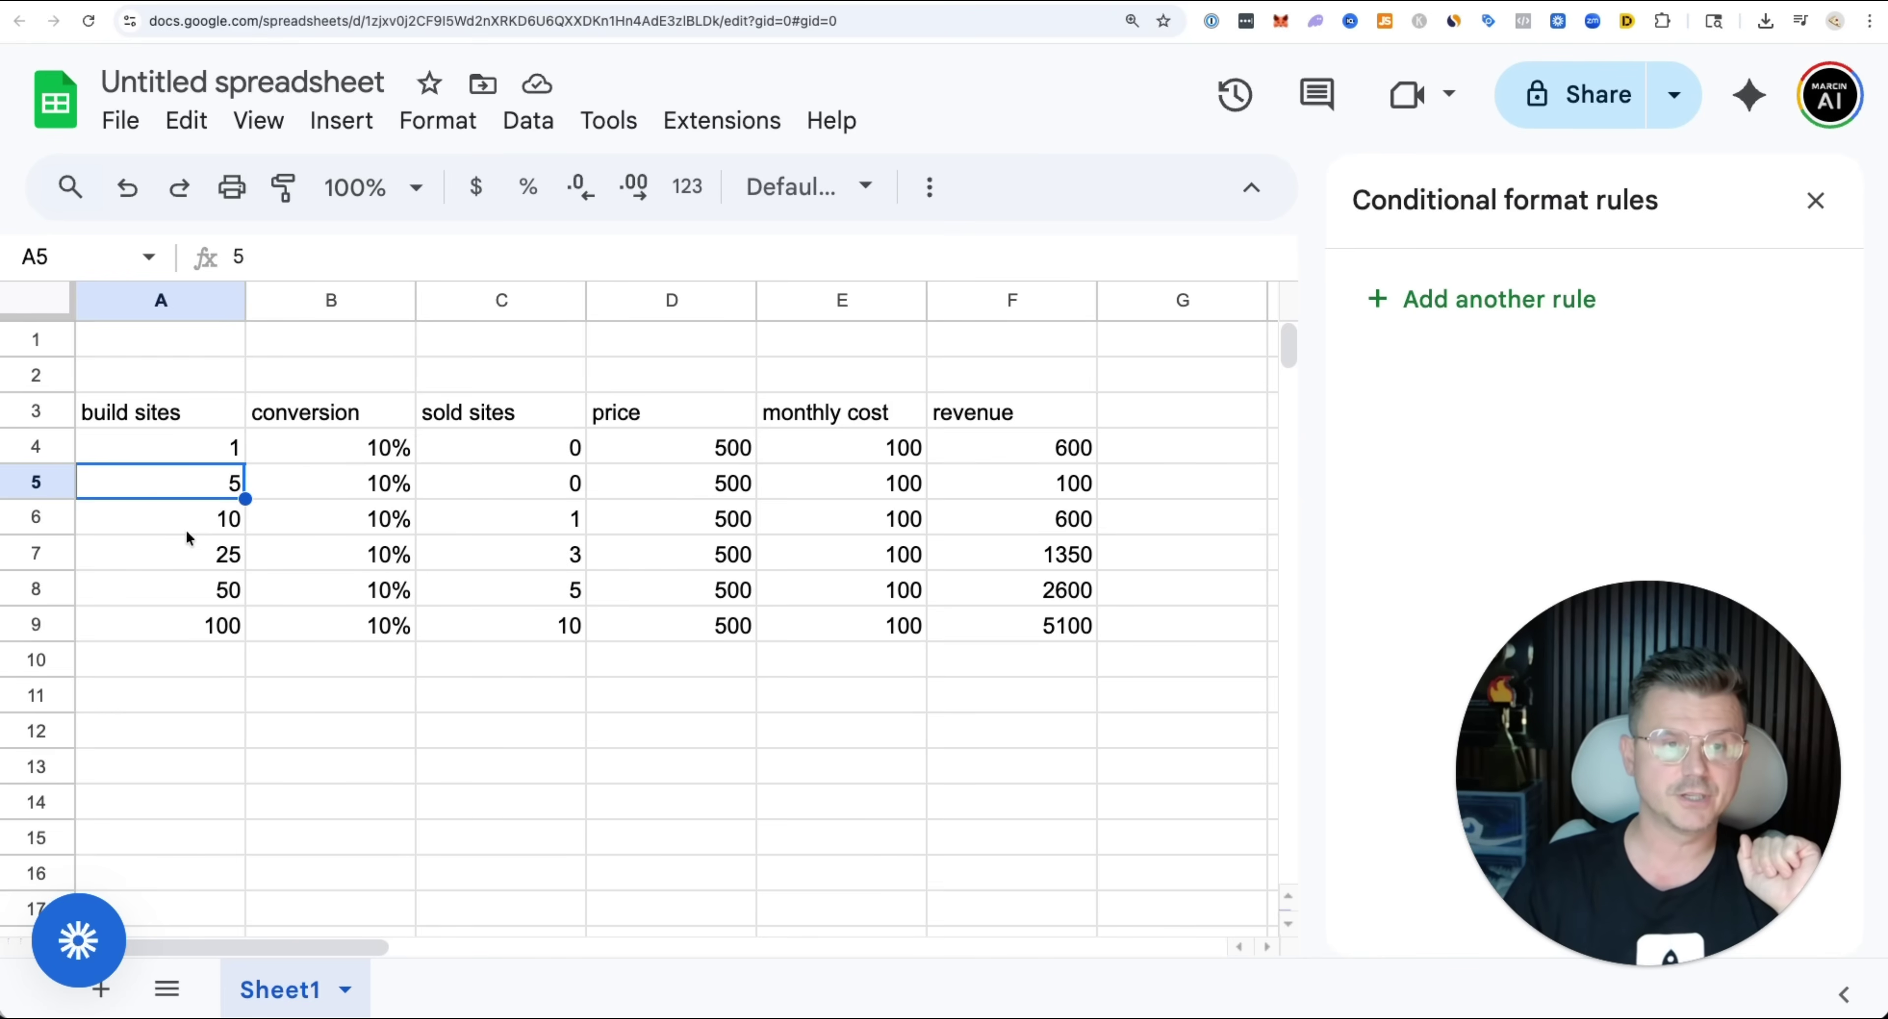
click(168, 521)
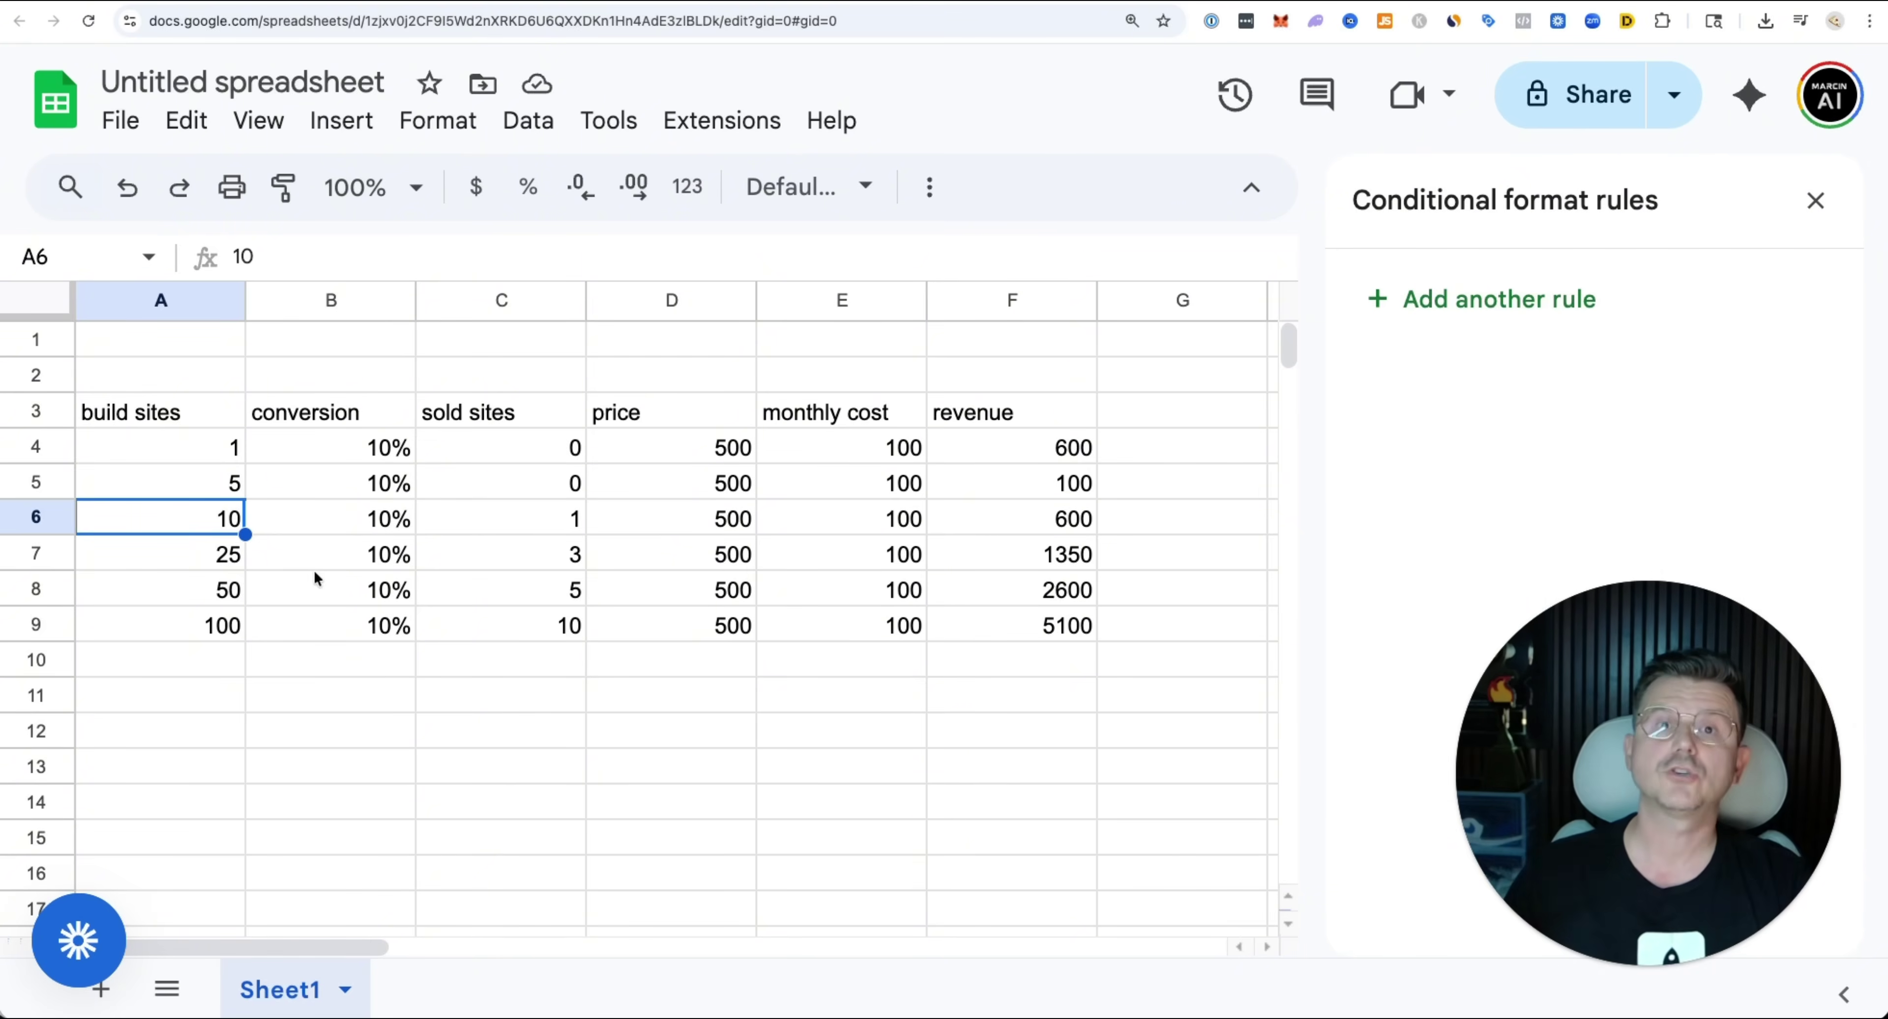
click(539, 520)
click(724, 524)
click(1004, 533)
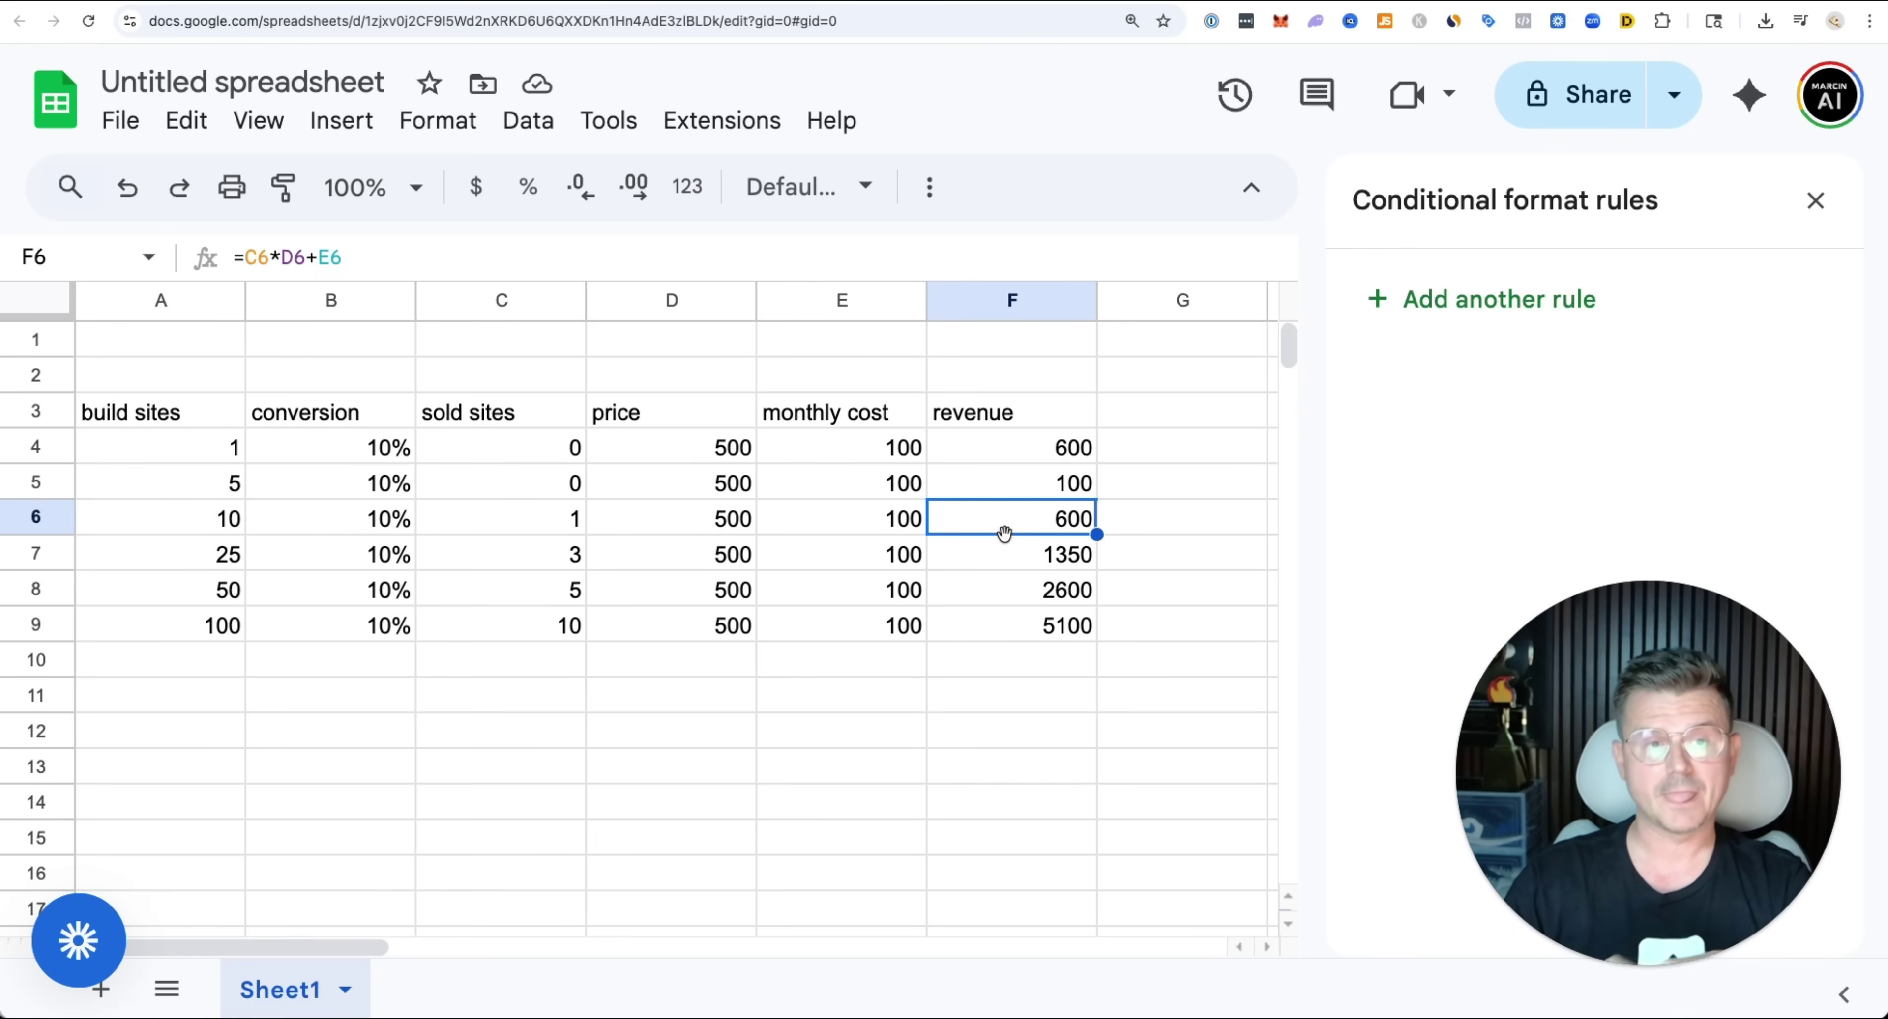
Review the sold sites, price and revenue formula in the rows for 25 and 50 built sites.
click(190, 556)
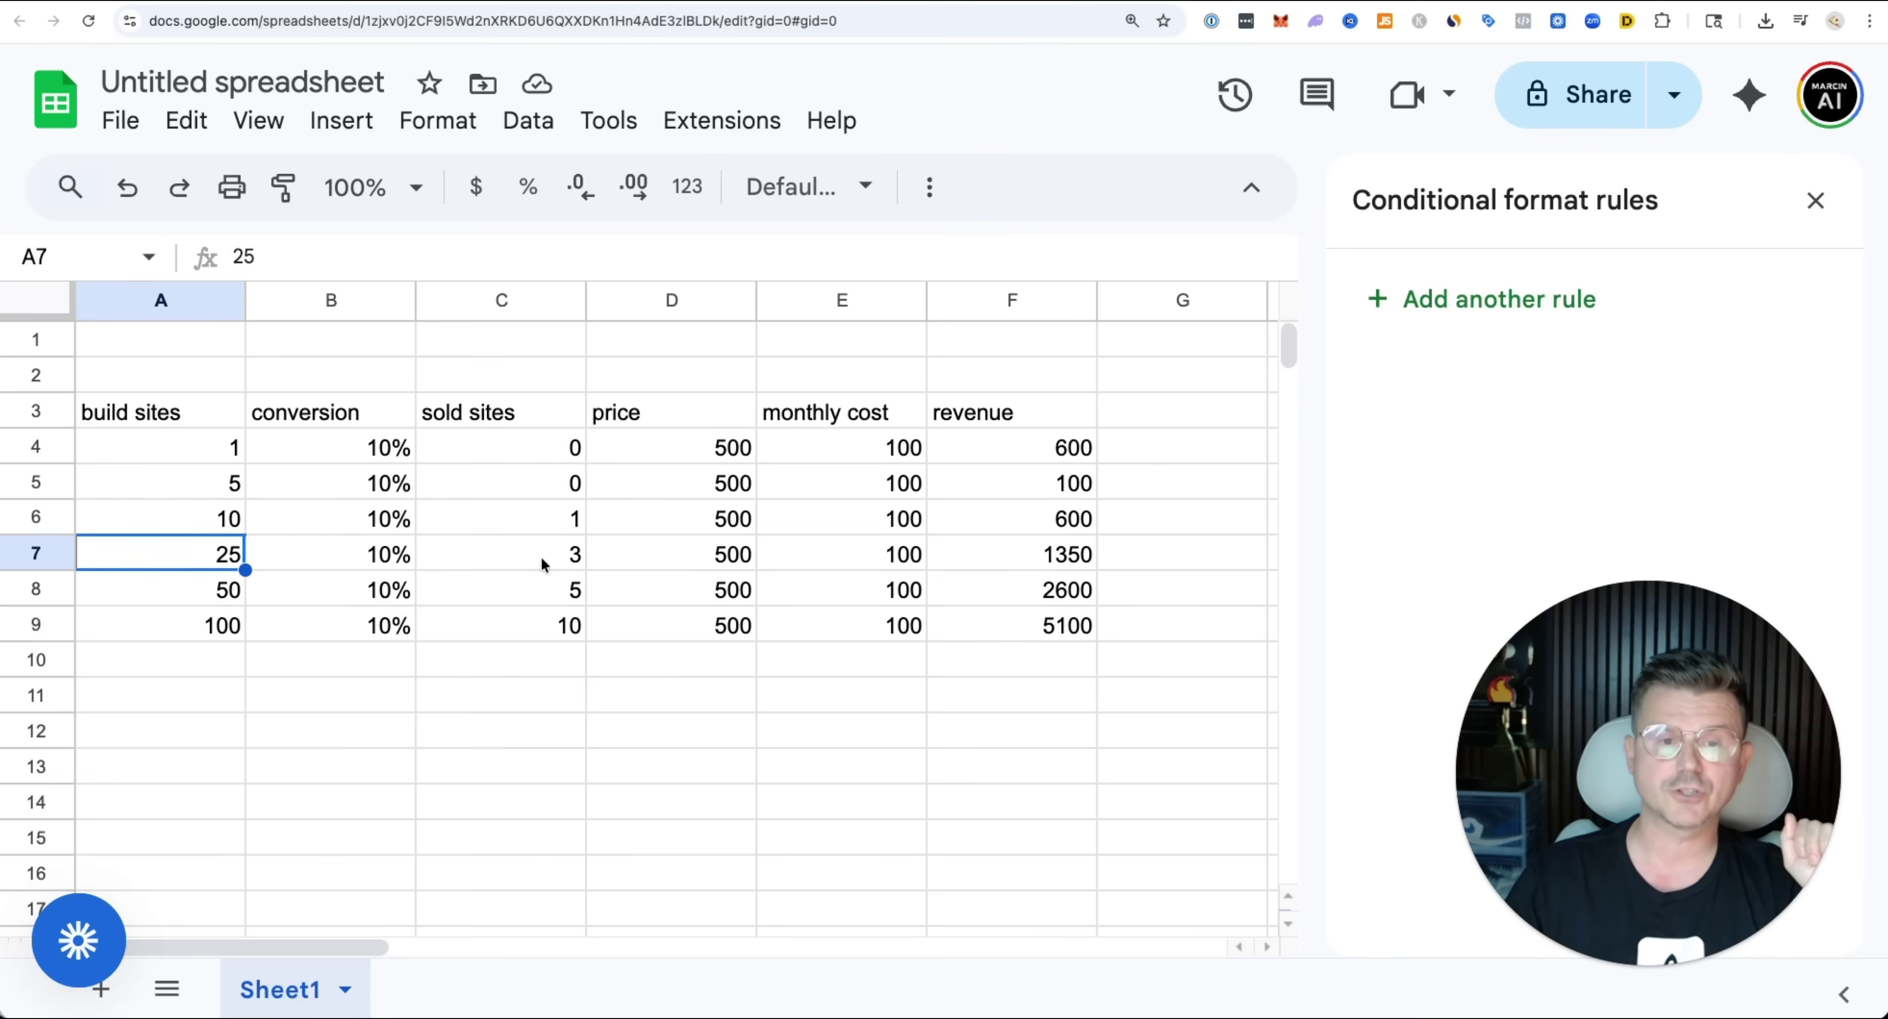
click(512, 559)
click(630, 549)
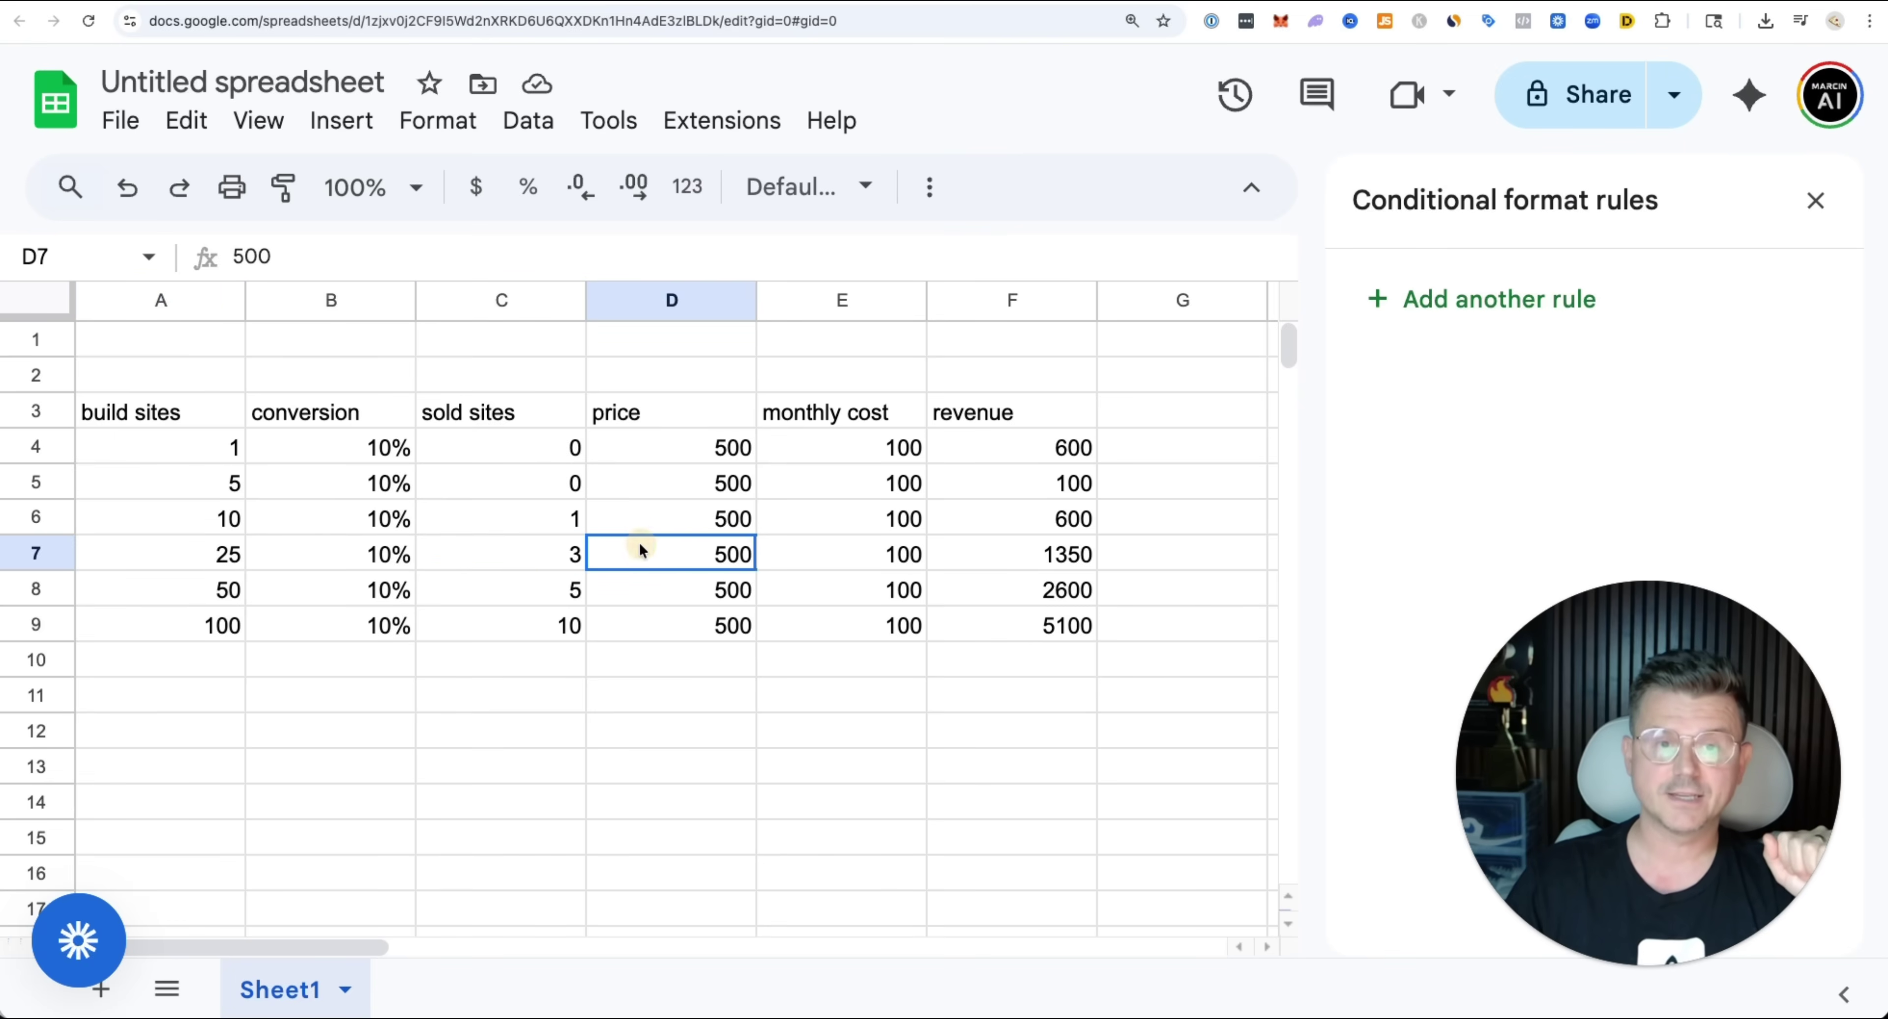
click(1032, 553)
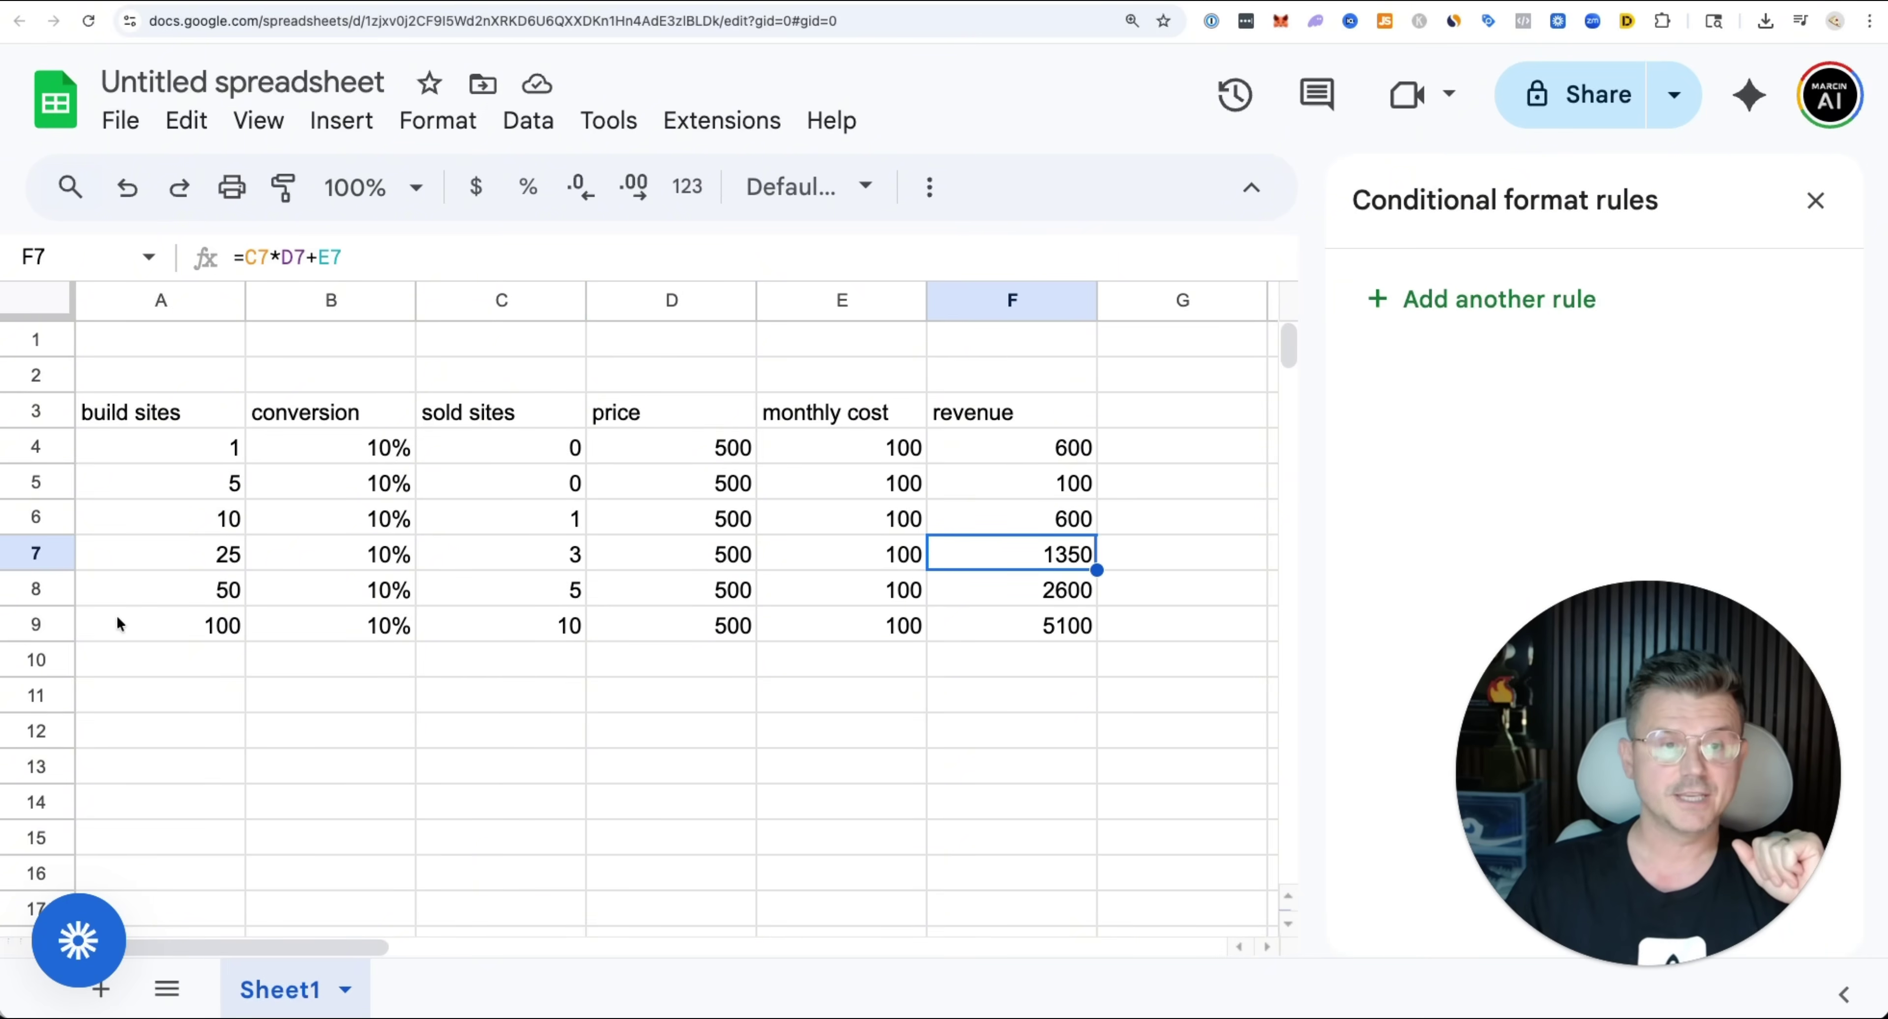
click(154, 597)
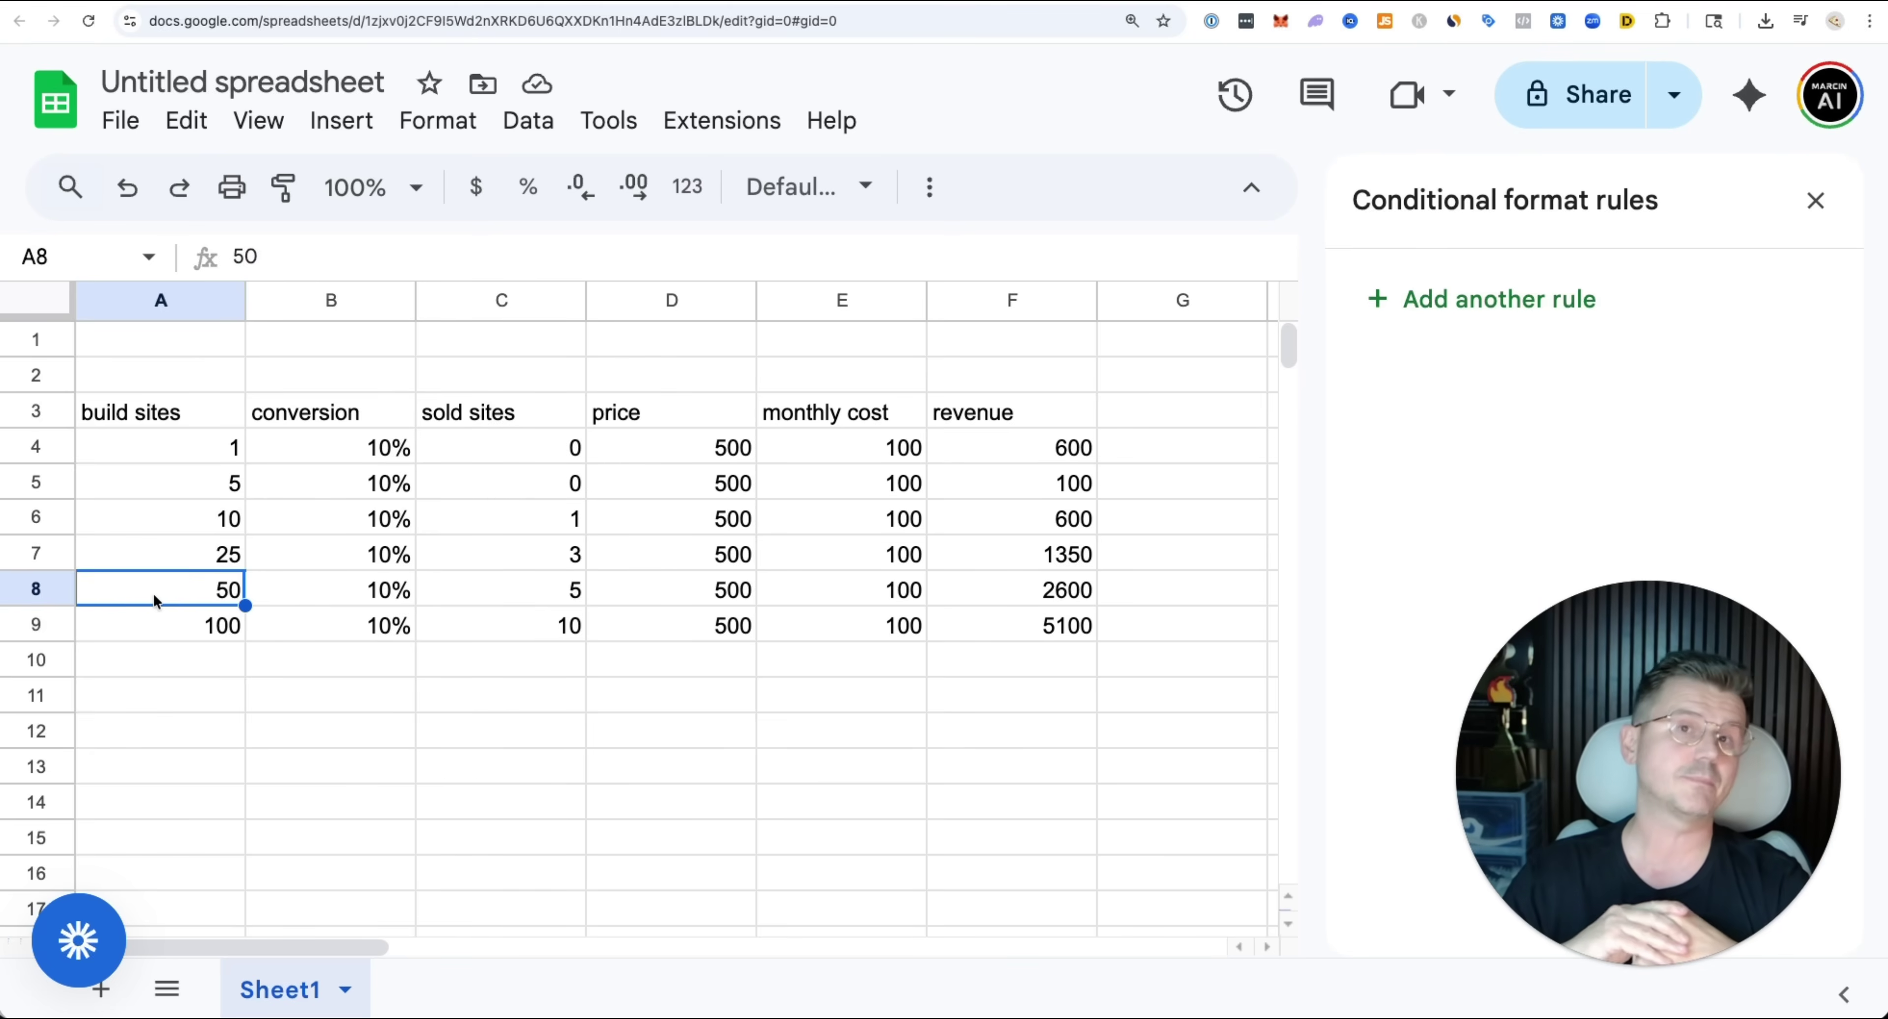
click(526, 591)
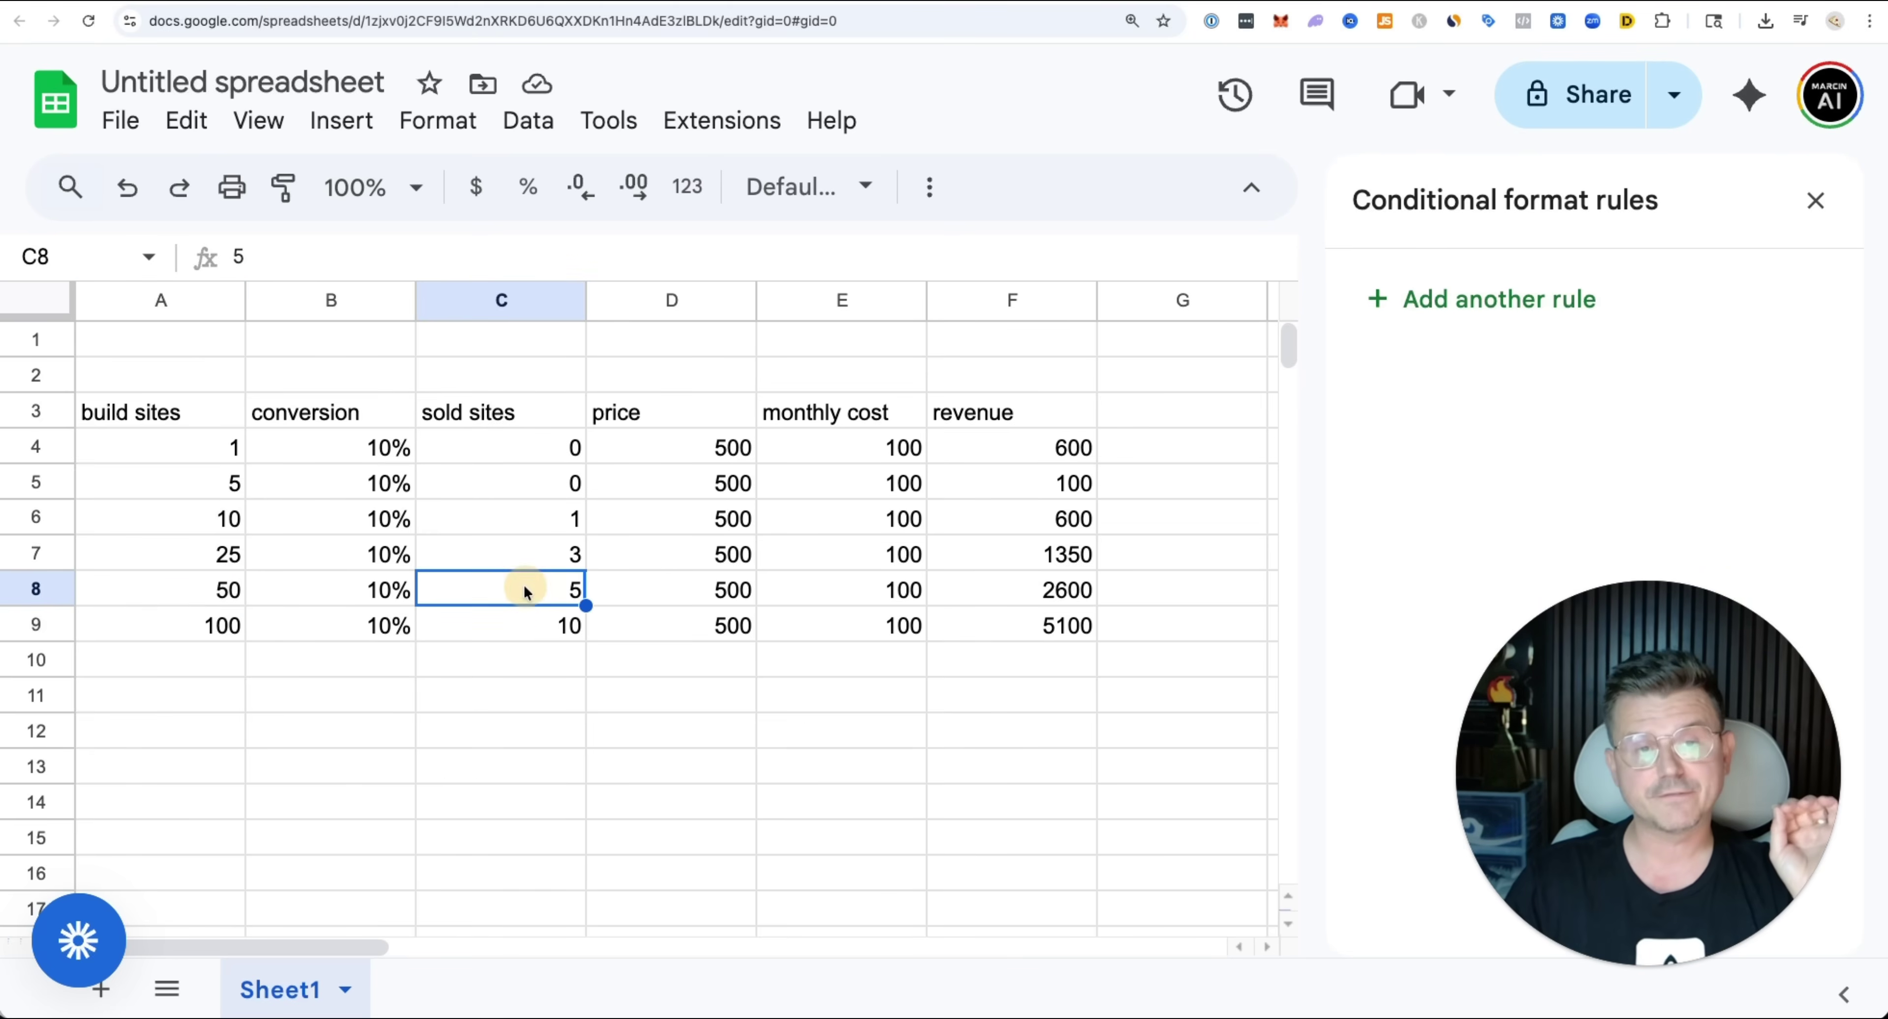
click(1061, 601)
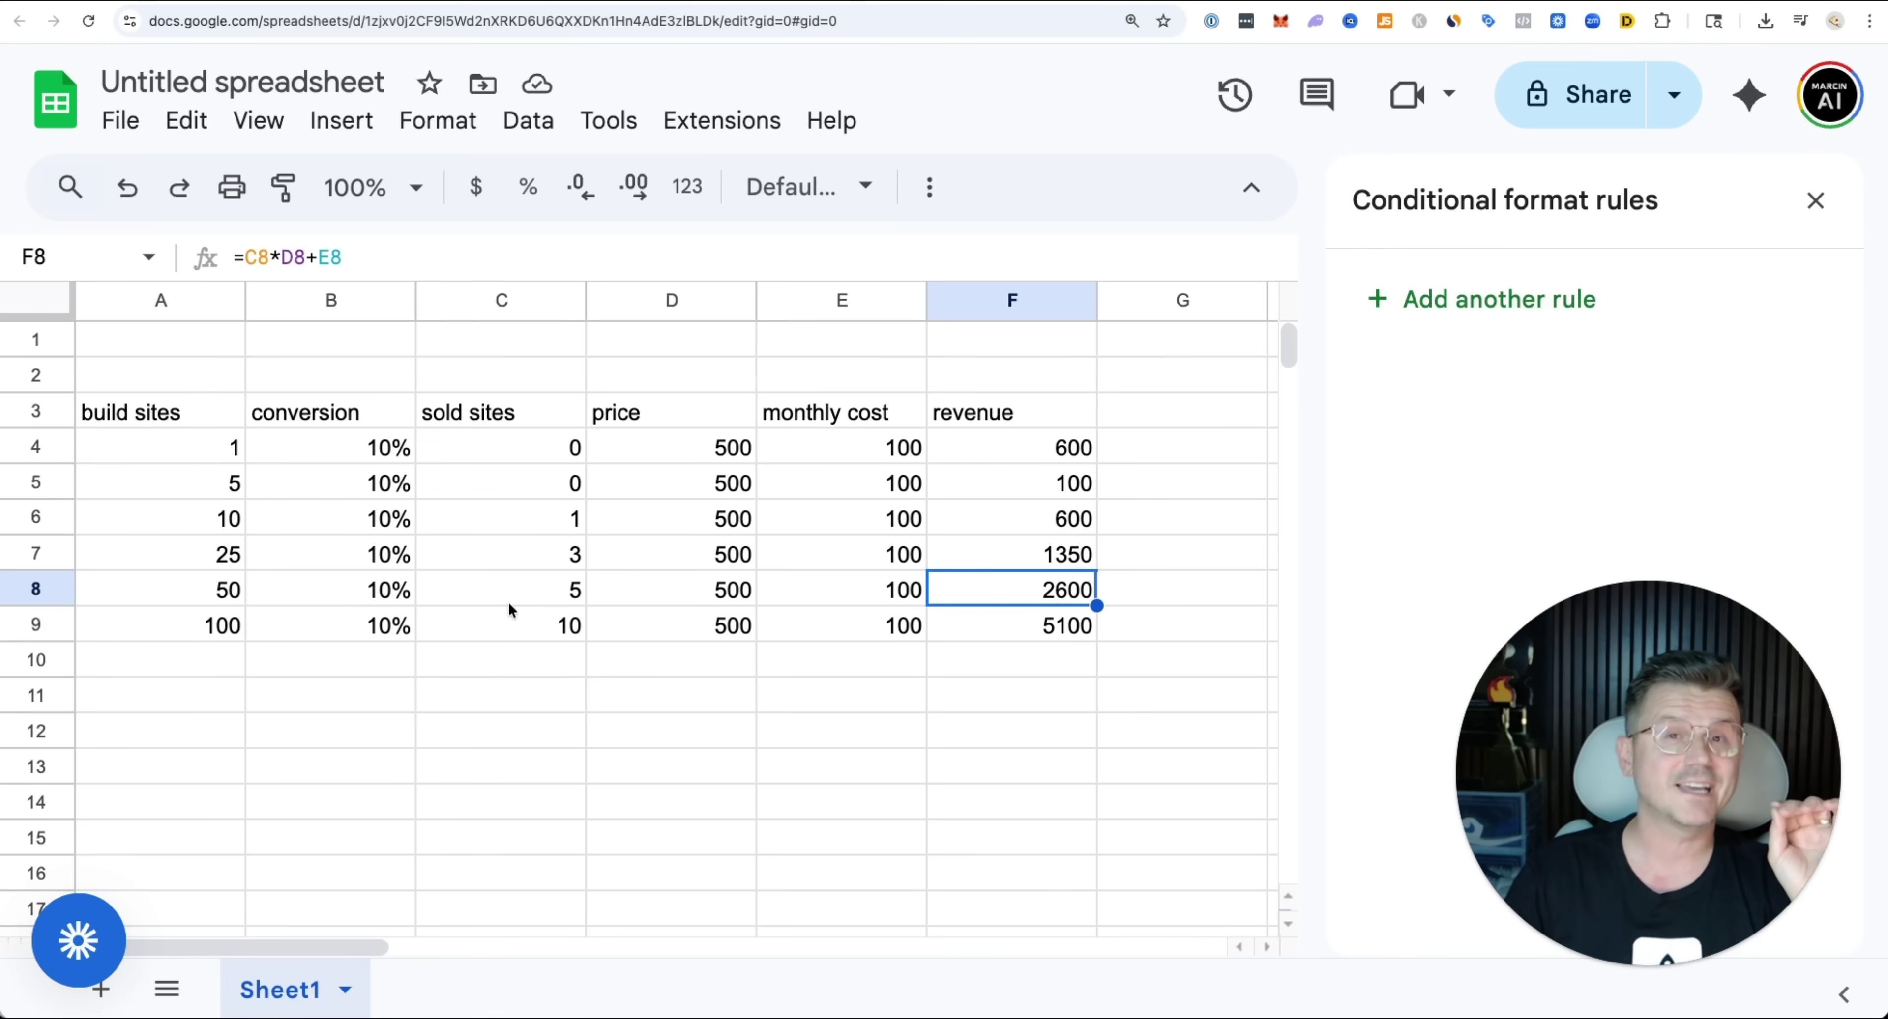
Set the conversion rate to 25% in every row of the projection, cells B4 to B9.
click(317, 441)
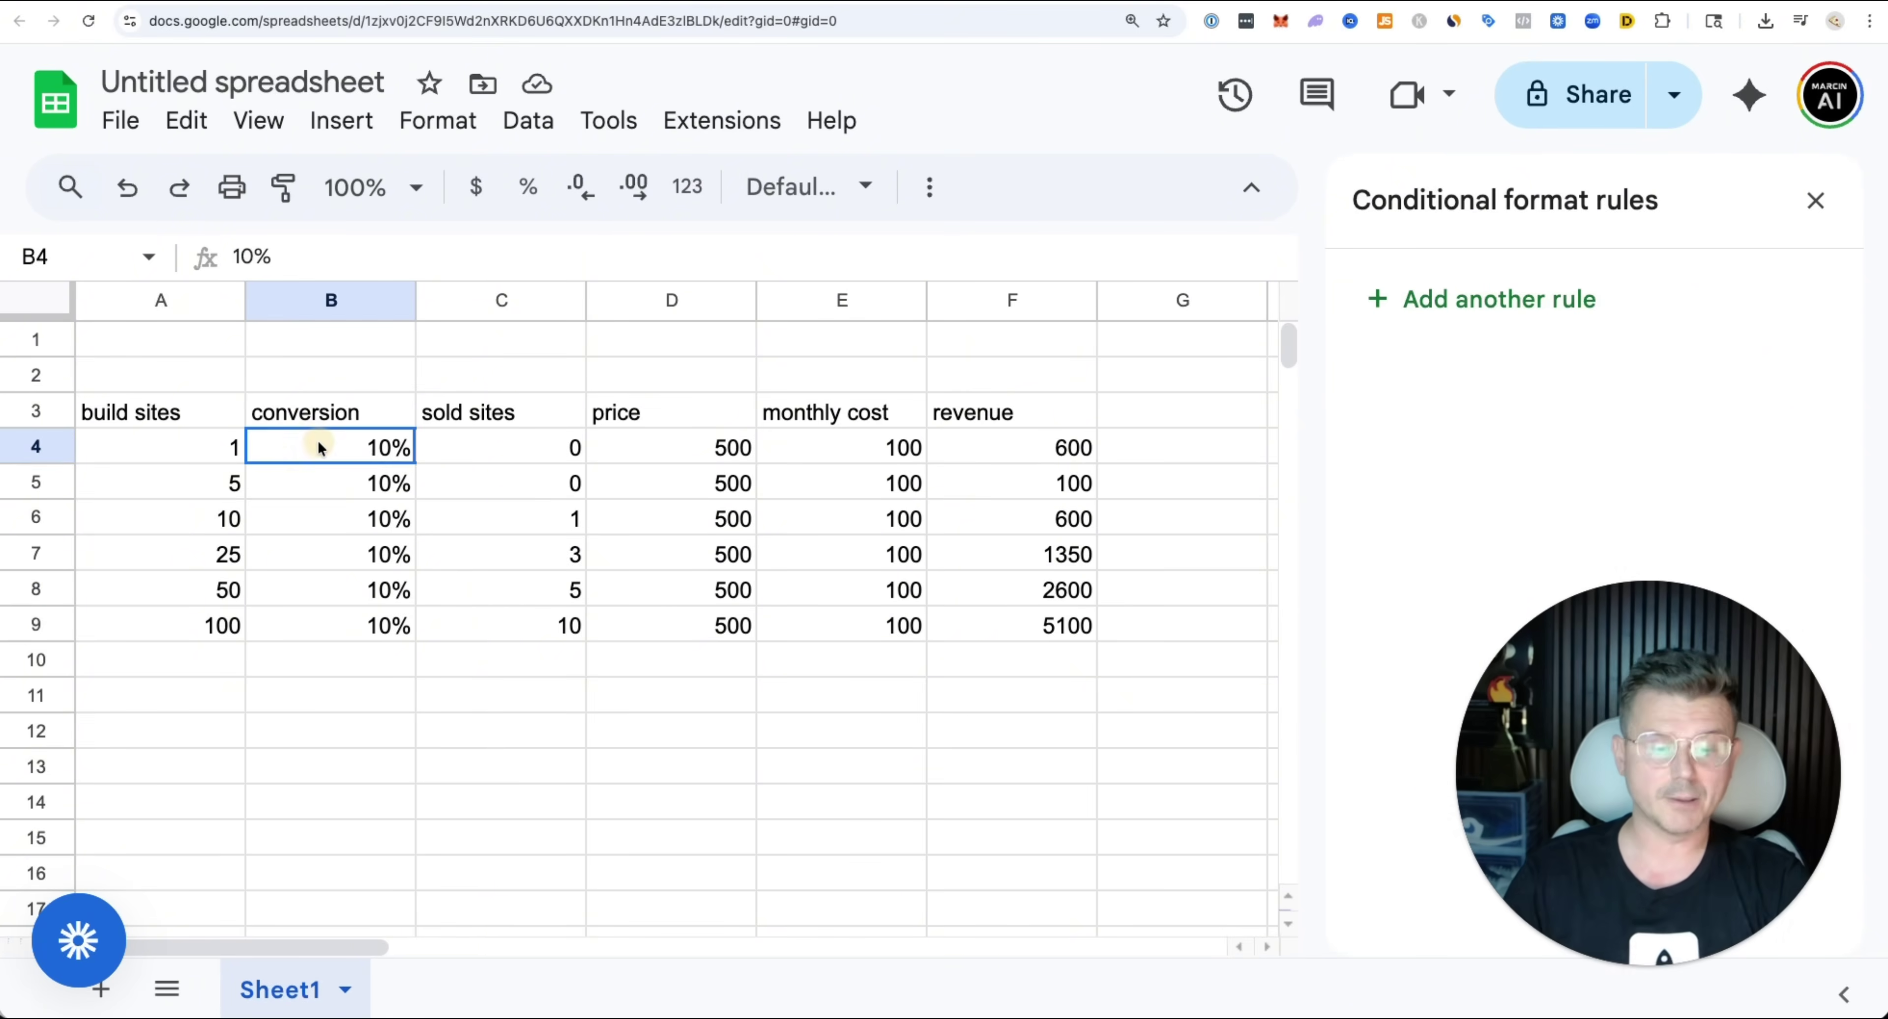
text(25)
key(Return)
key(Up)
key(Down)
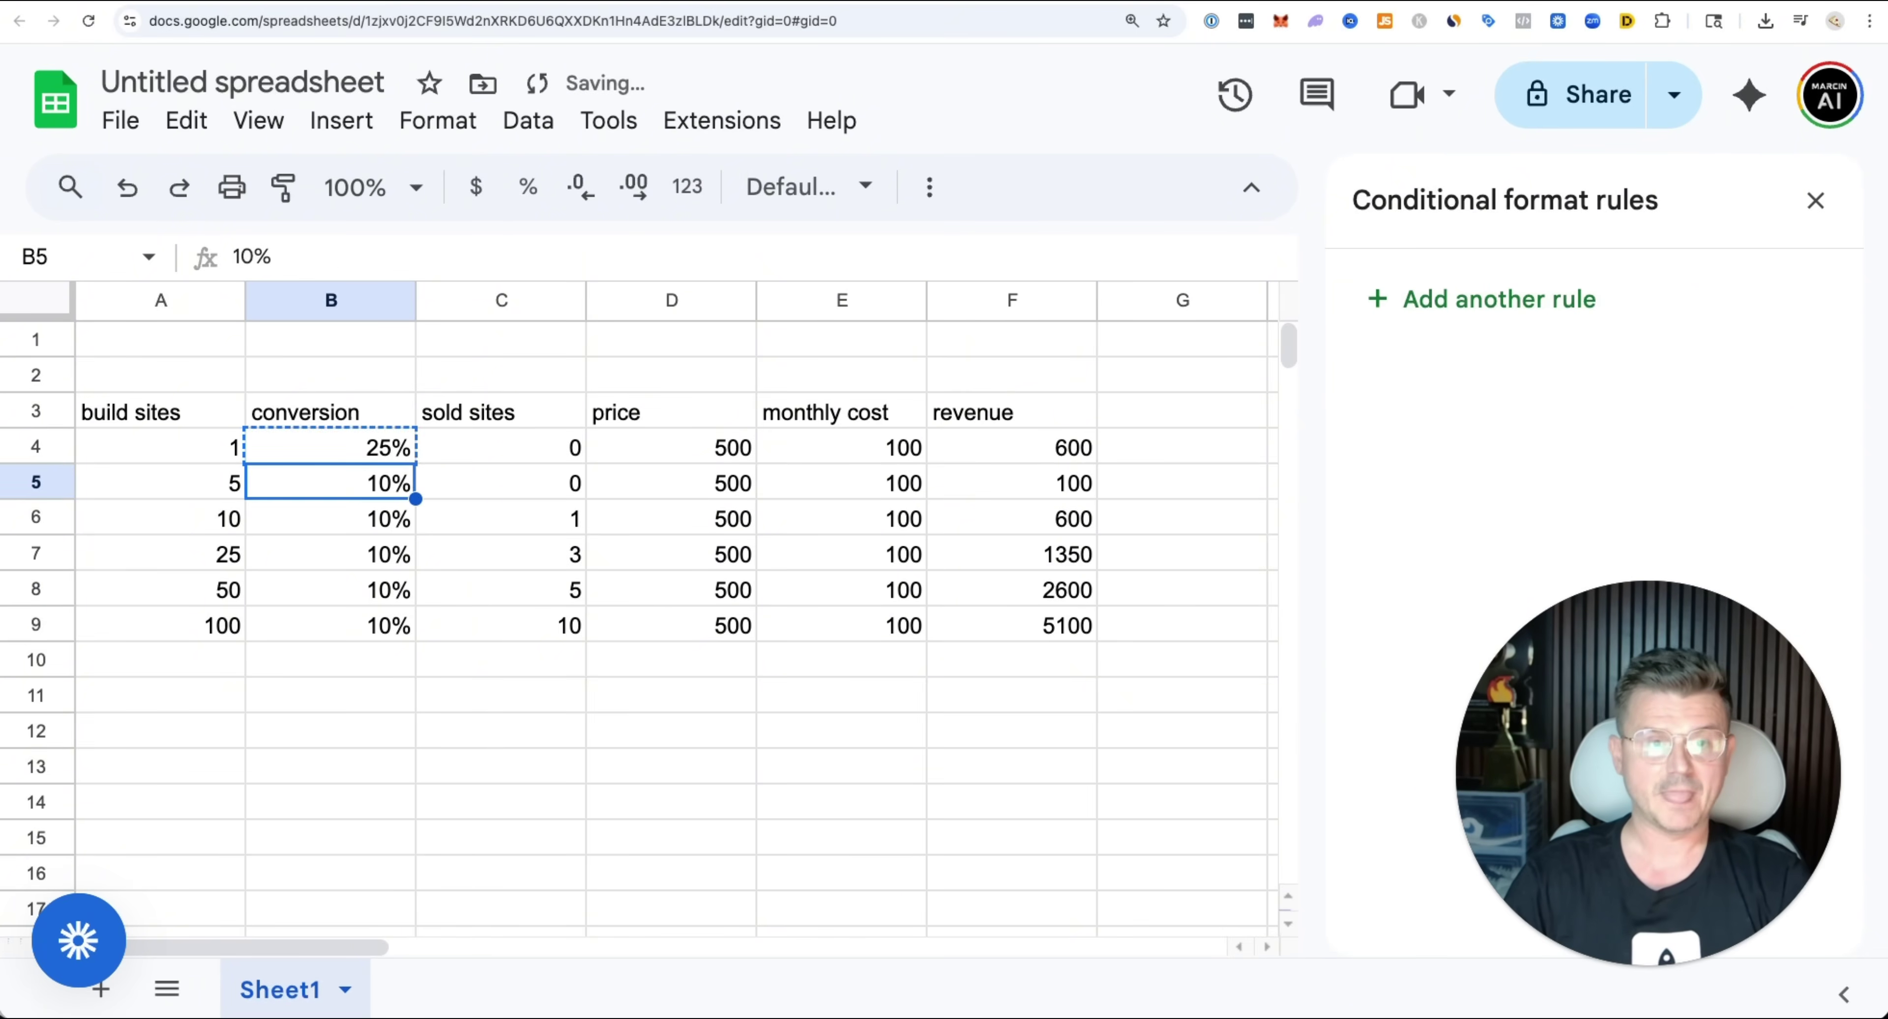
text(25)
key(Return)
text(25%)
key(Down)
key(super+v)
key(Down)
key(super+v)
key(Down)
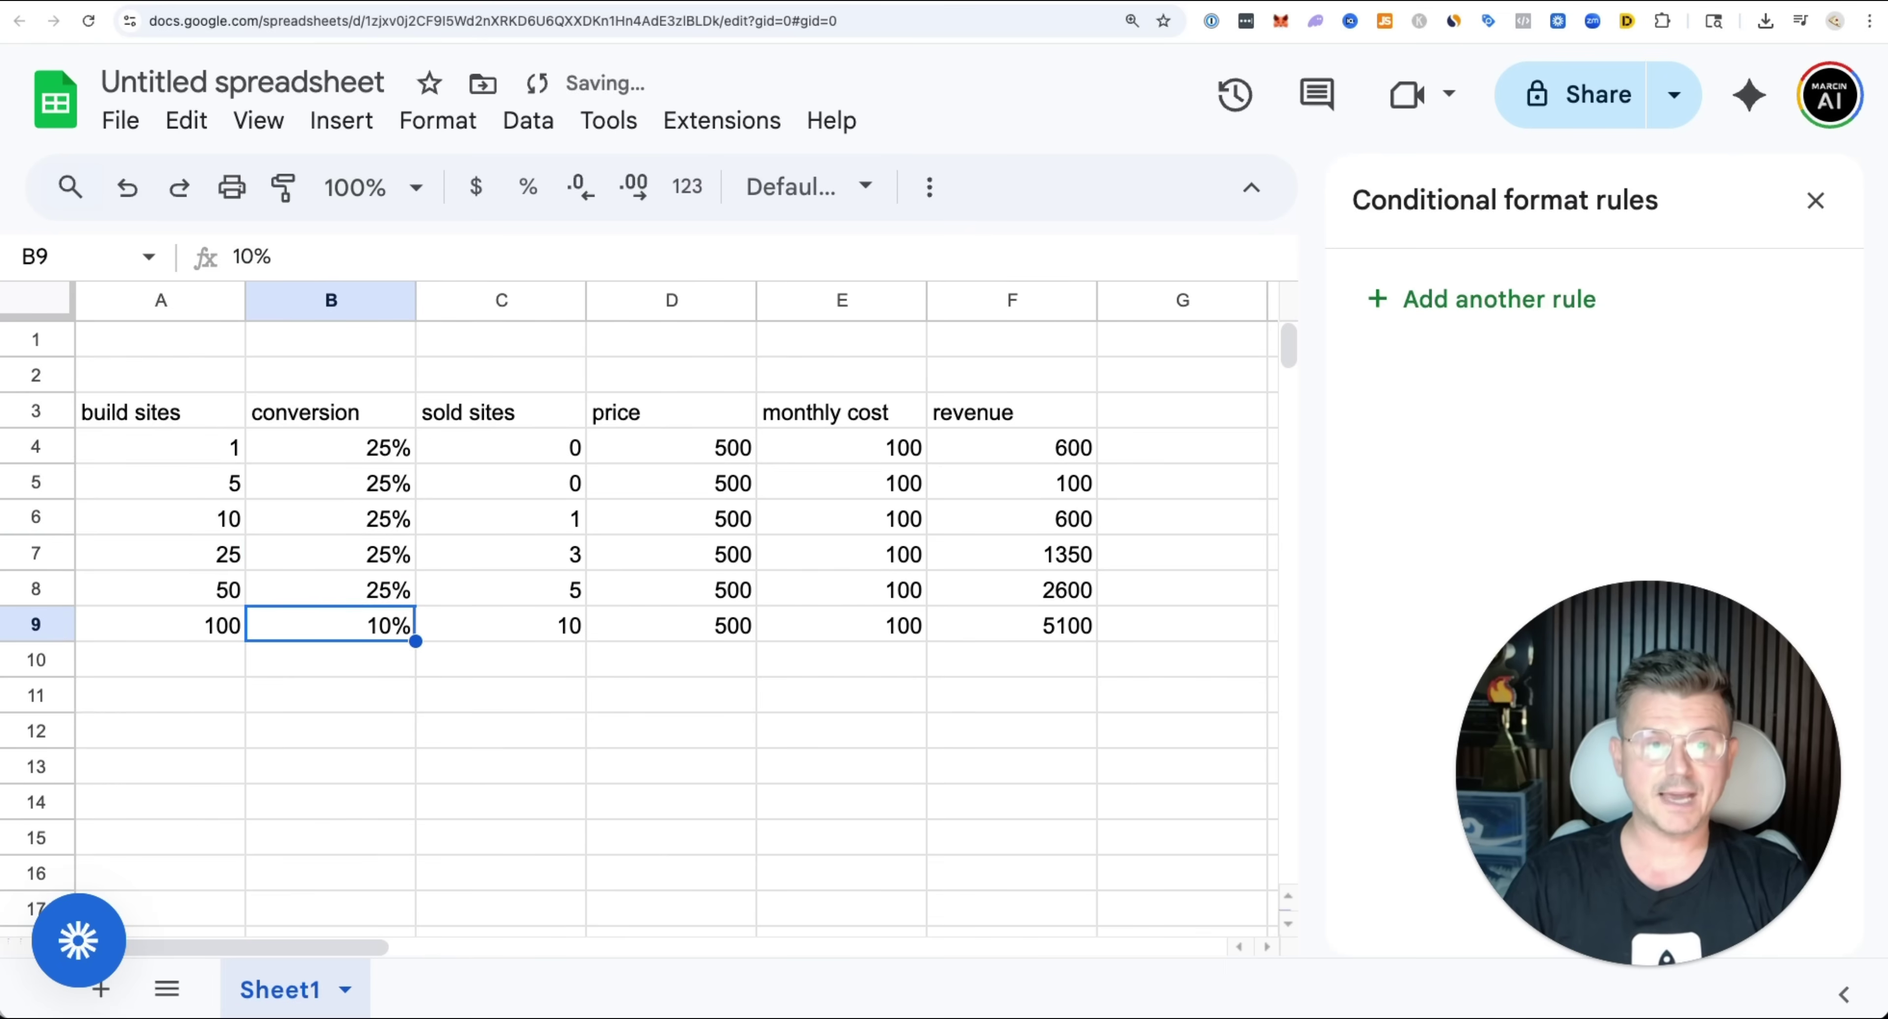
text(25%)
Set the sold sites to 25 for 100 built sites, 16 for 50, 5 for 25 and 3 for 10.
key(Right)
text(25)
key(Up)
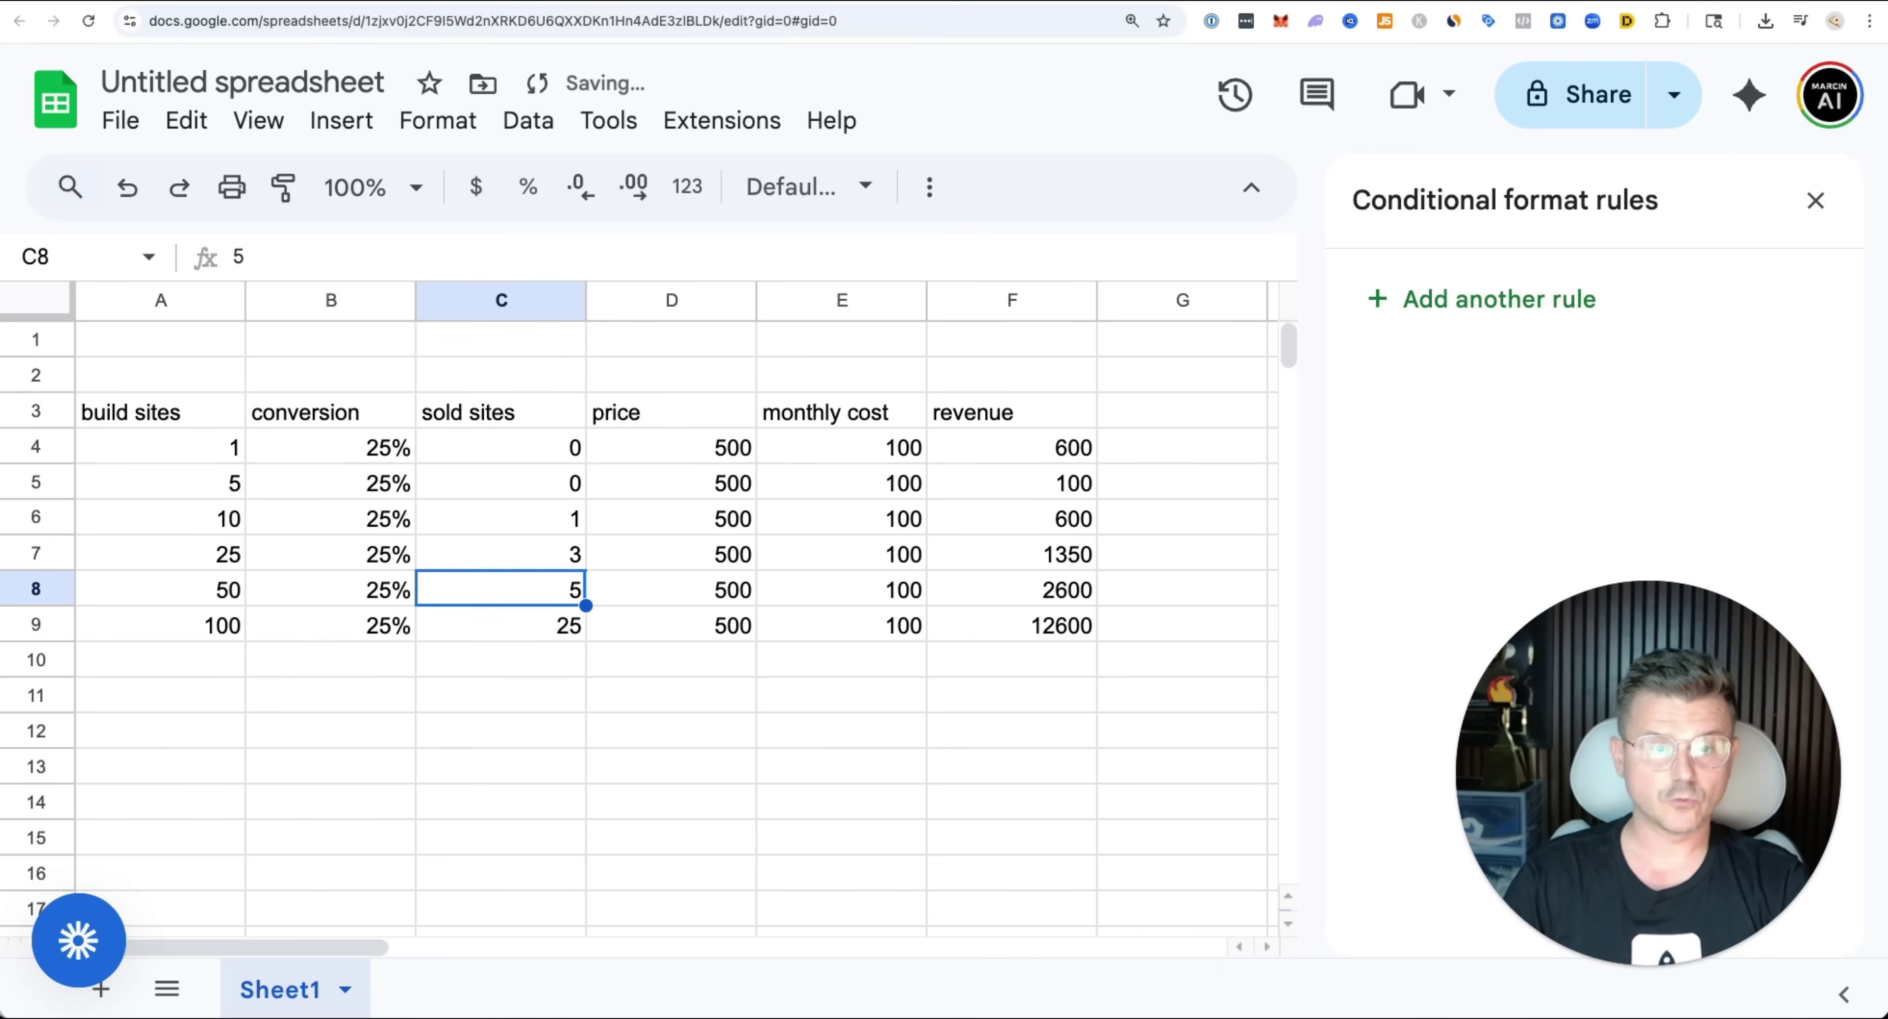
text(15)
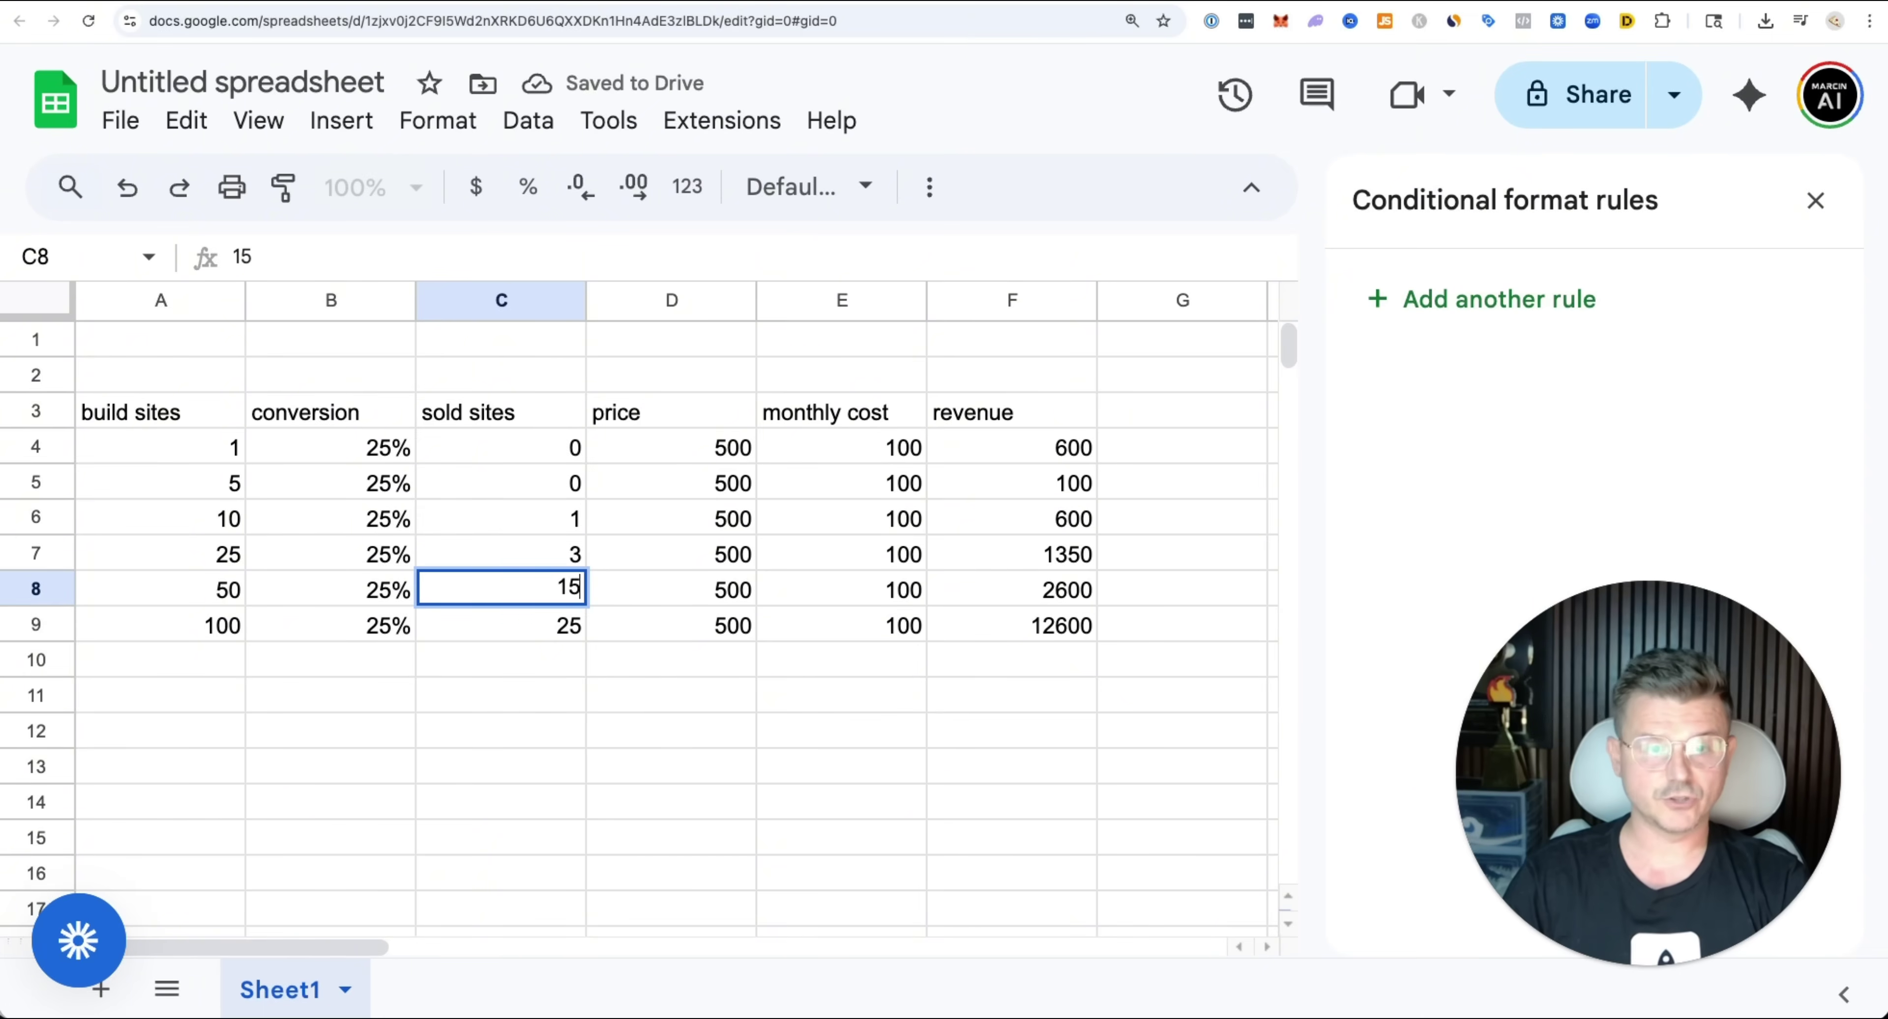
key(BackSpace)
text(6)
key(Up)
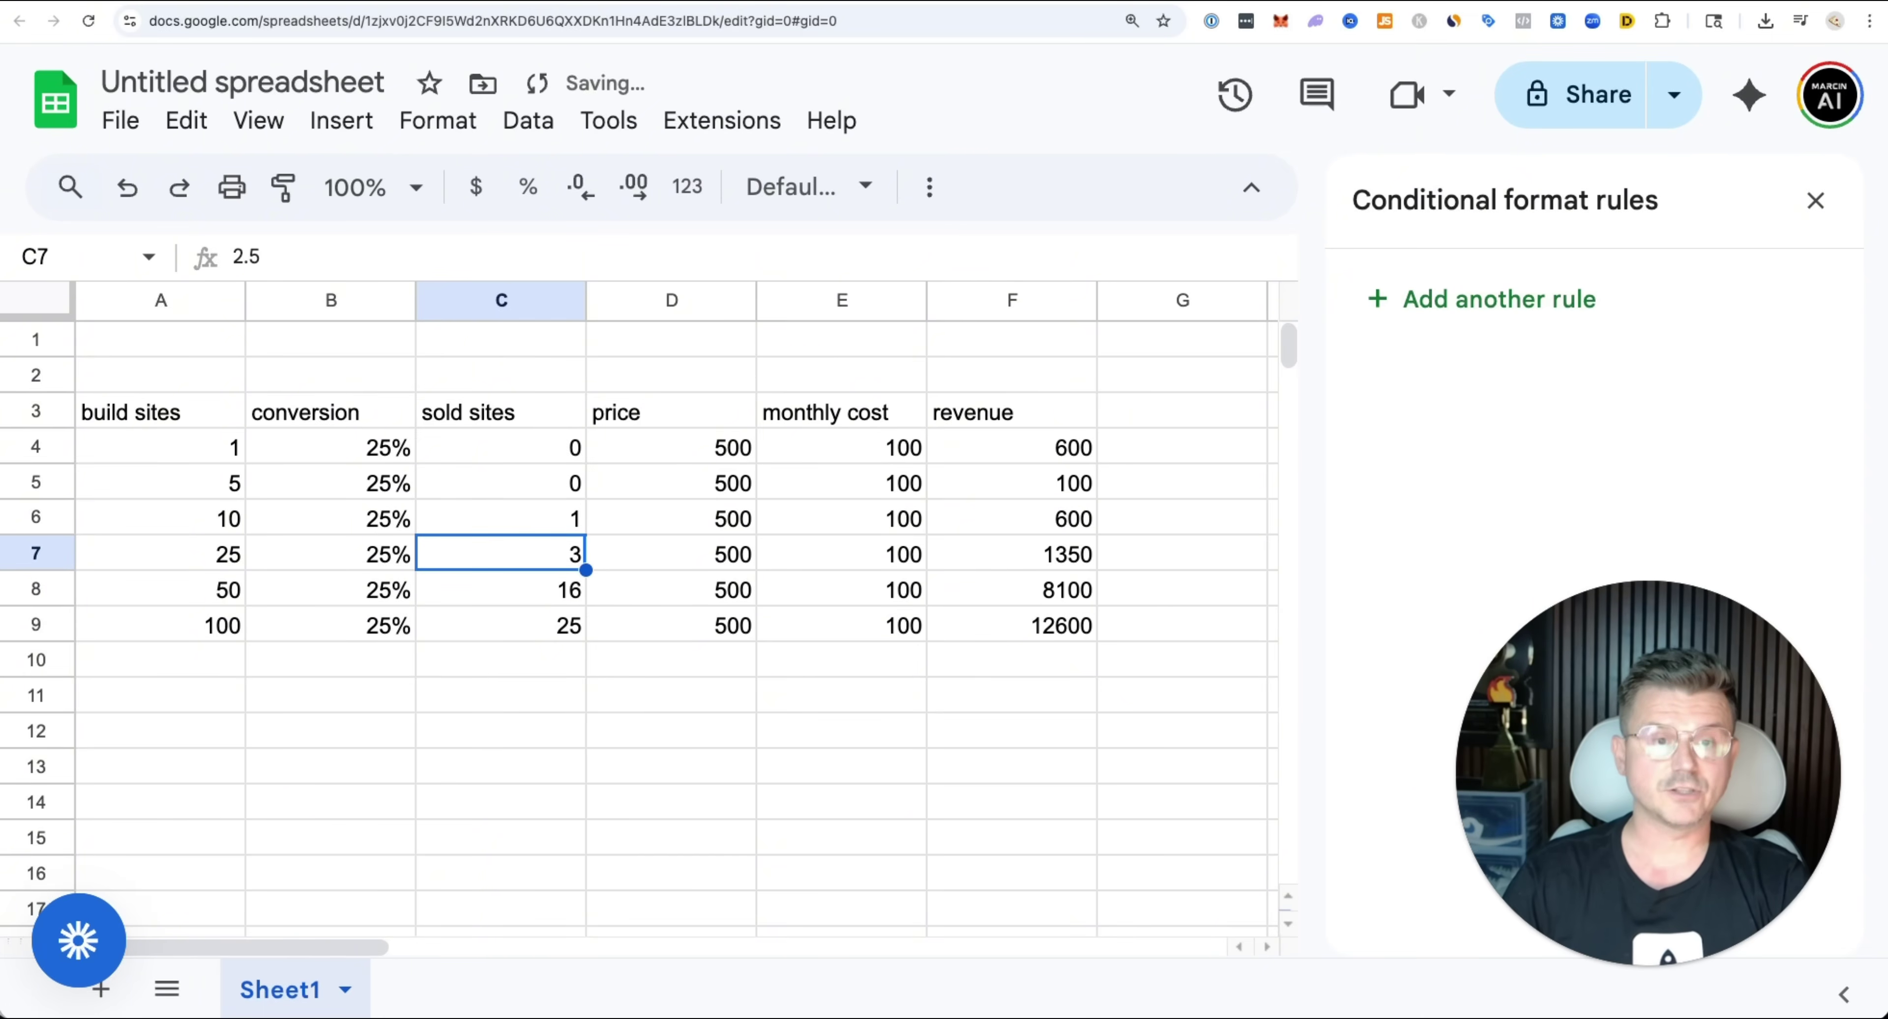
text(5)
key(Up)
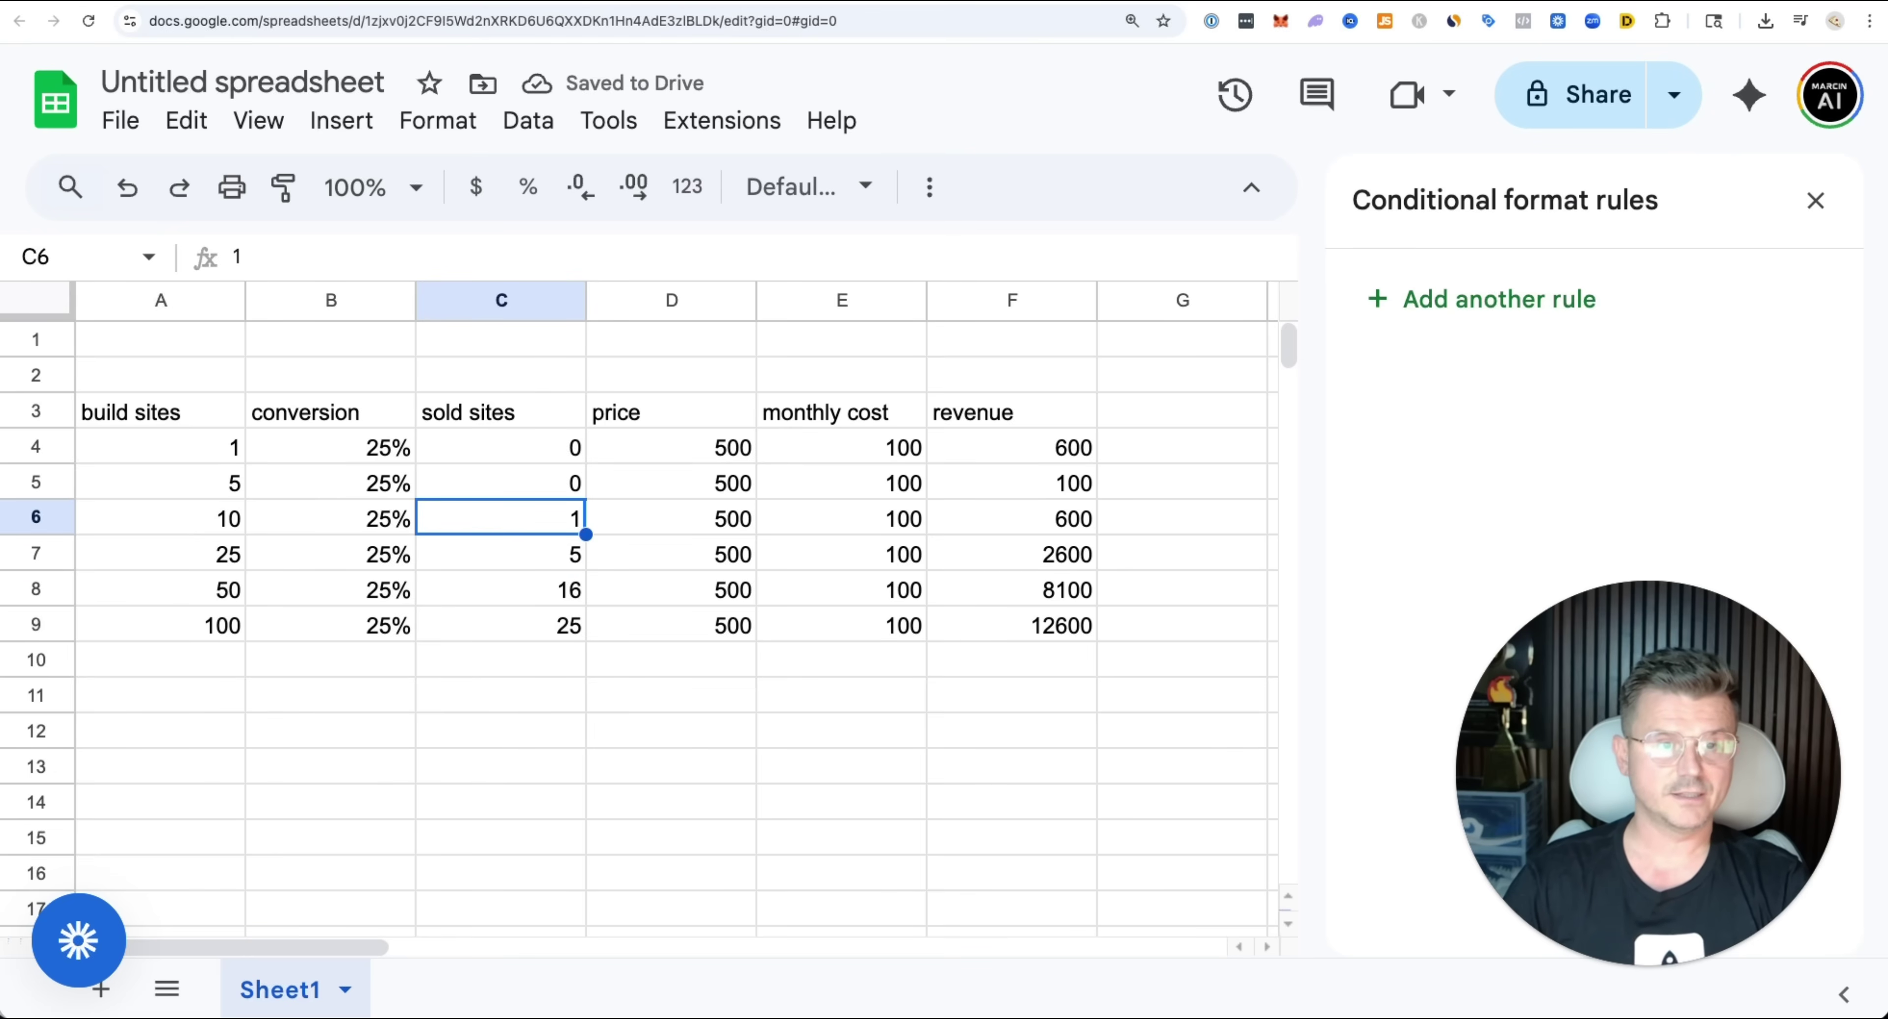
text(3)
key(Up)
Examine the recalculated revenue in the rows for 10 to 100 built sites.
key(Down)
key(Right)
key(Right)
key(Right)
key(Down)
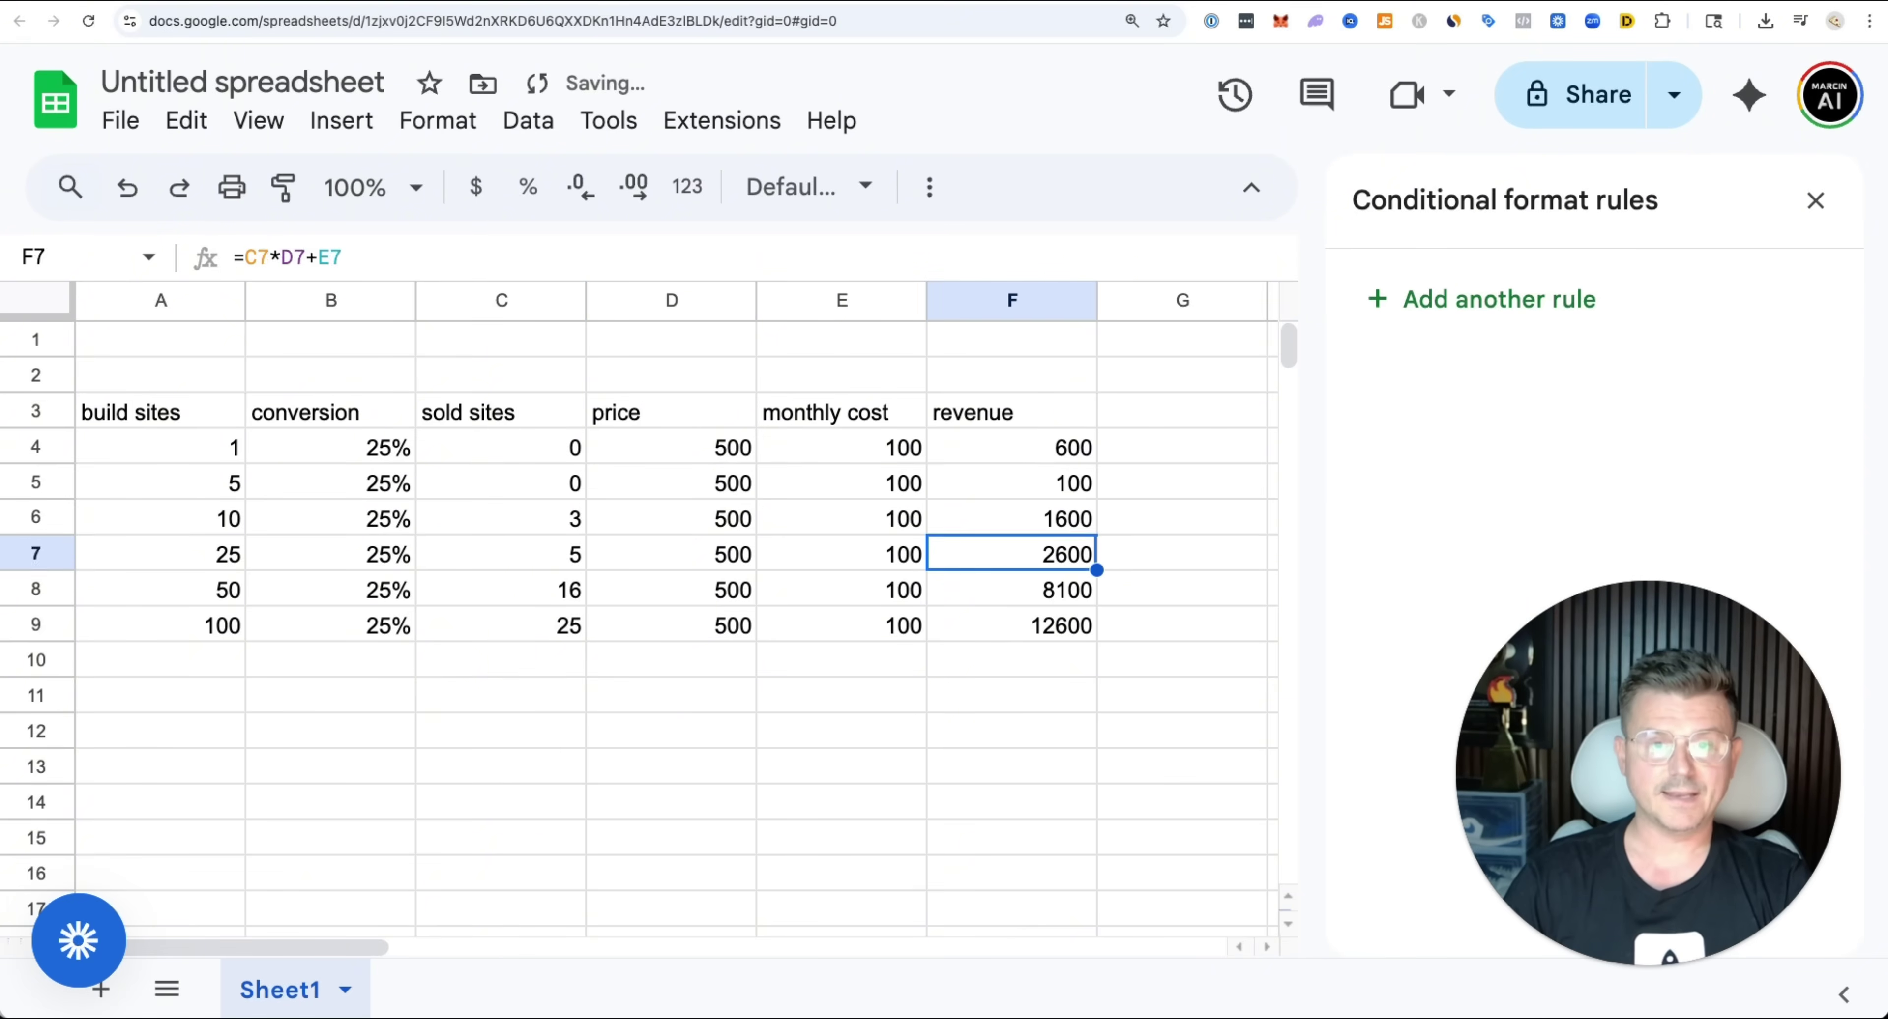
key(Down)
key(Down)
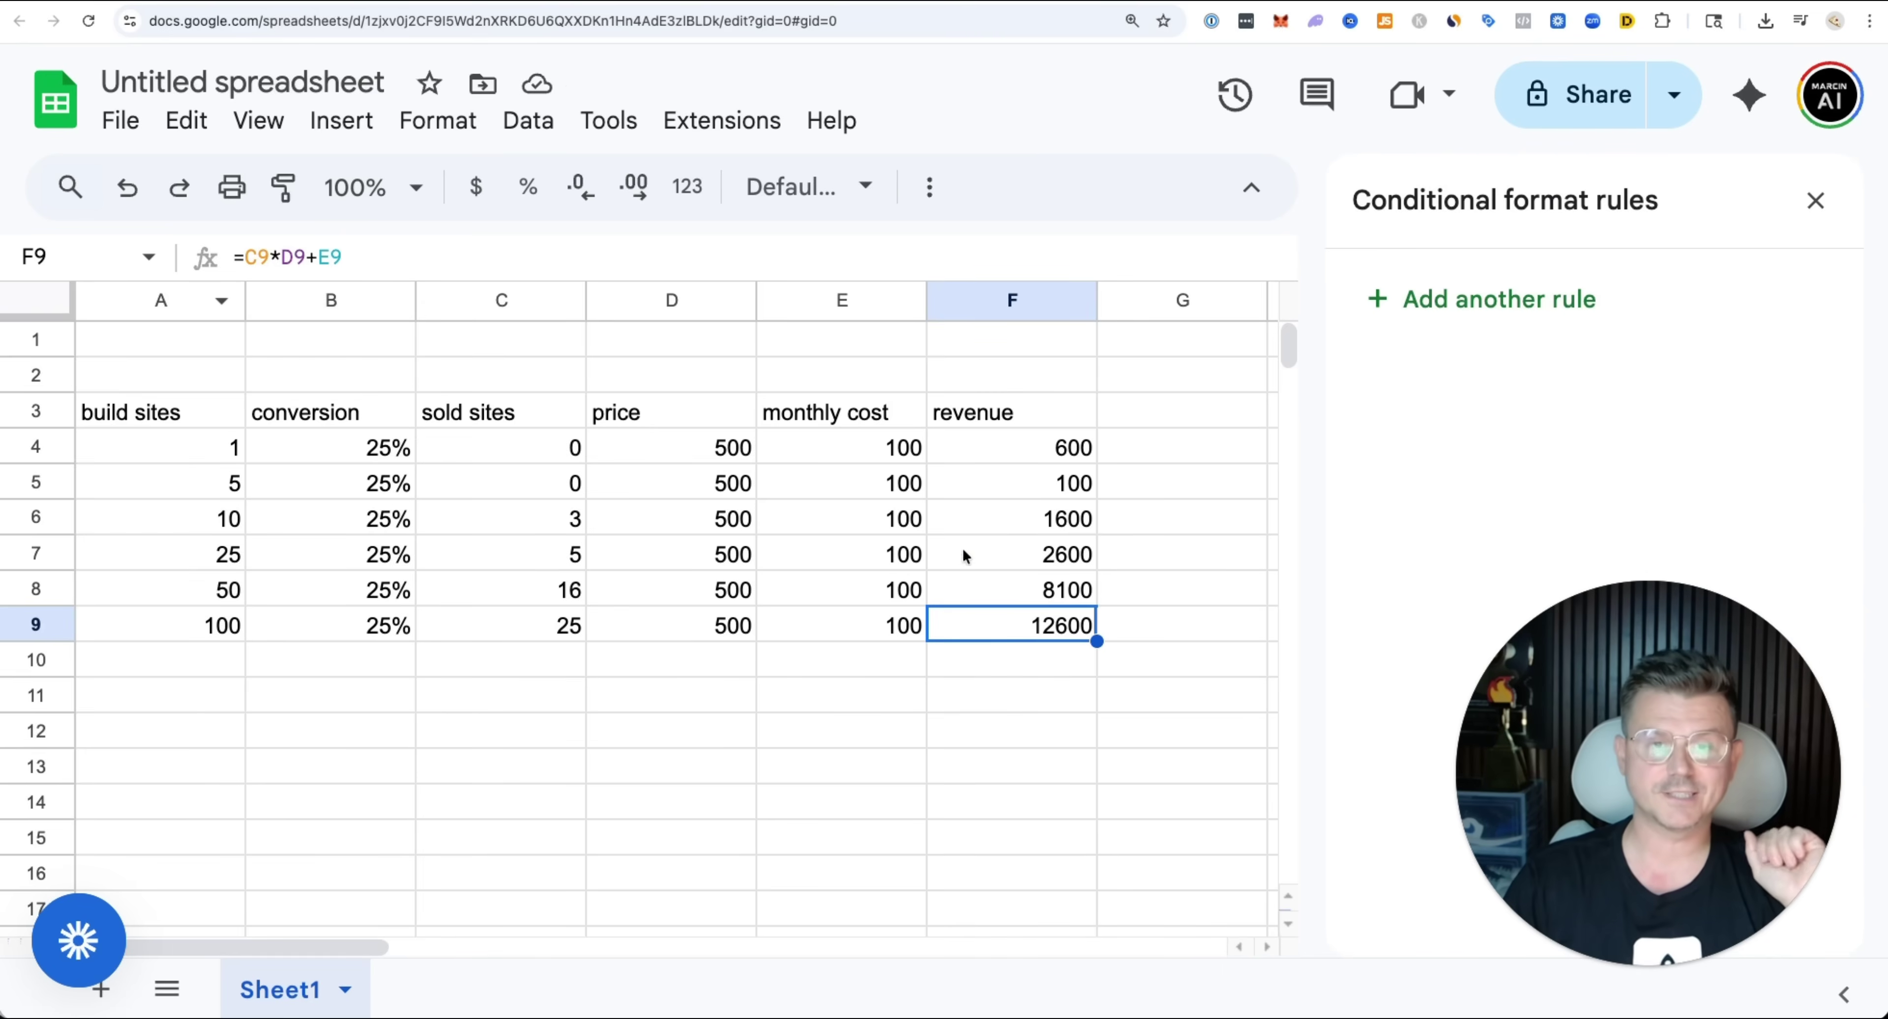
click(966, 554)
click(169, 549)
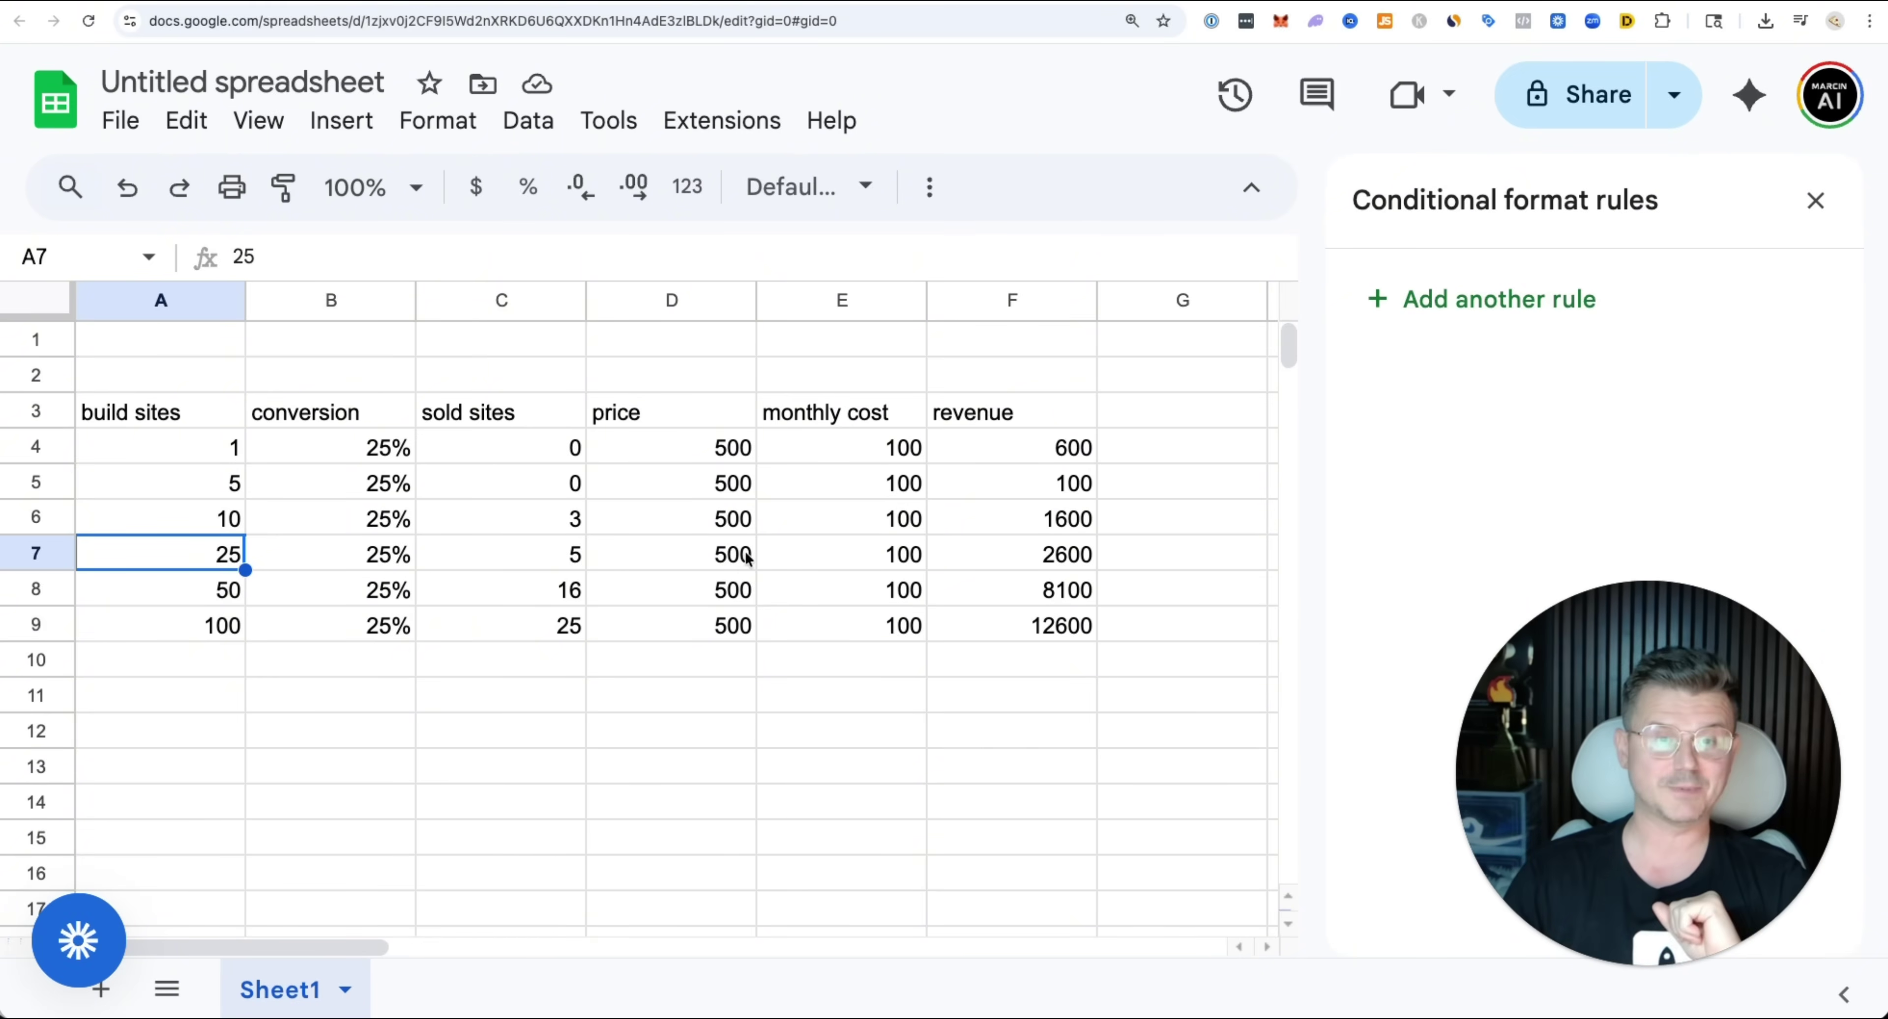
Set the price to 1000 for 100 built sites, 1500 for 50, 2000 for 25 and 300 for 10.
click(668, 638)
text(10)
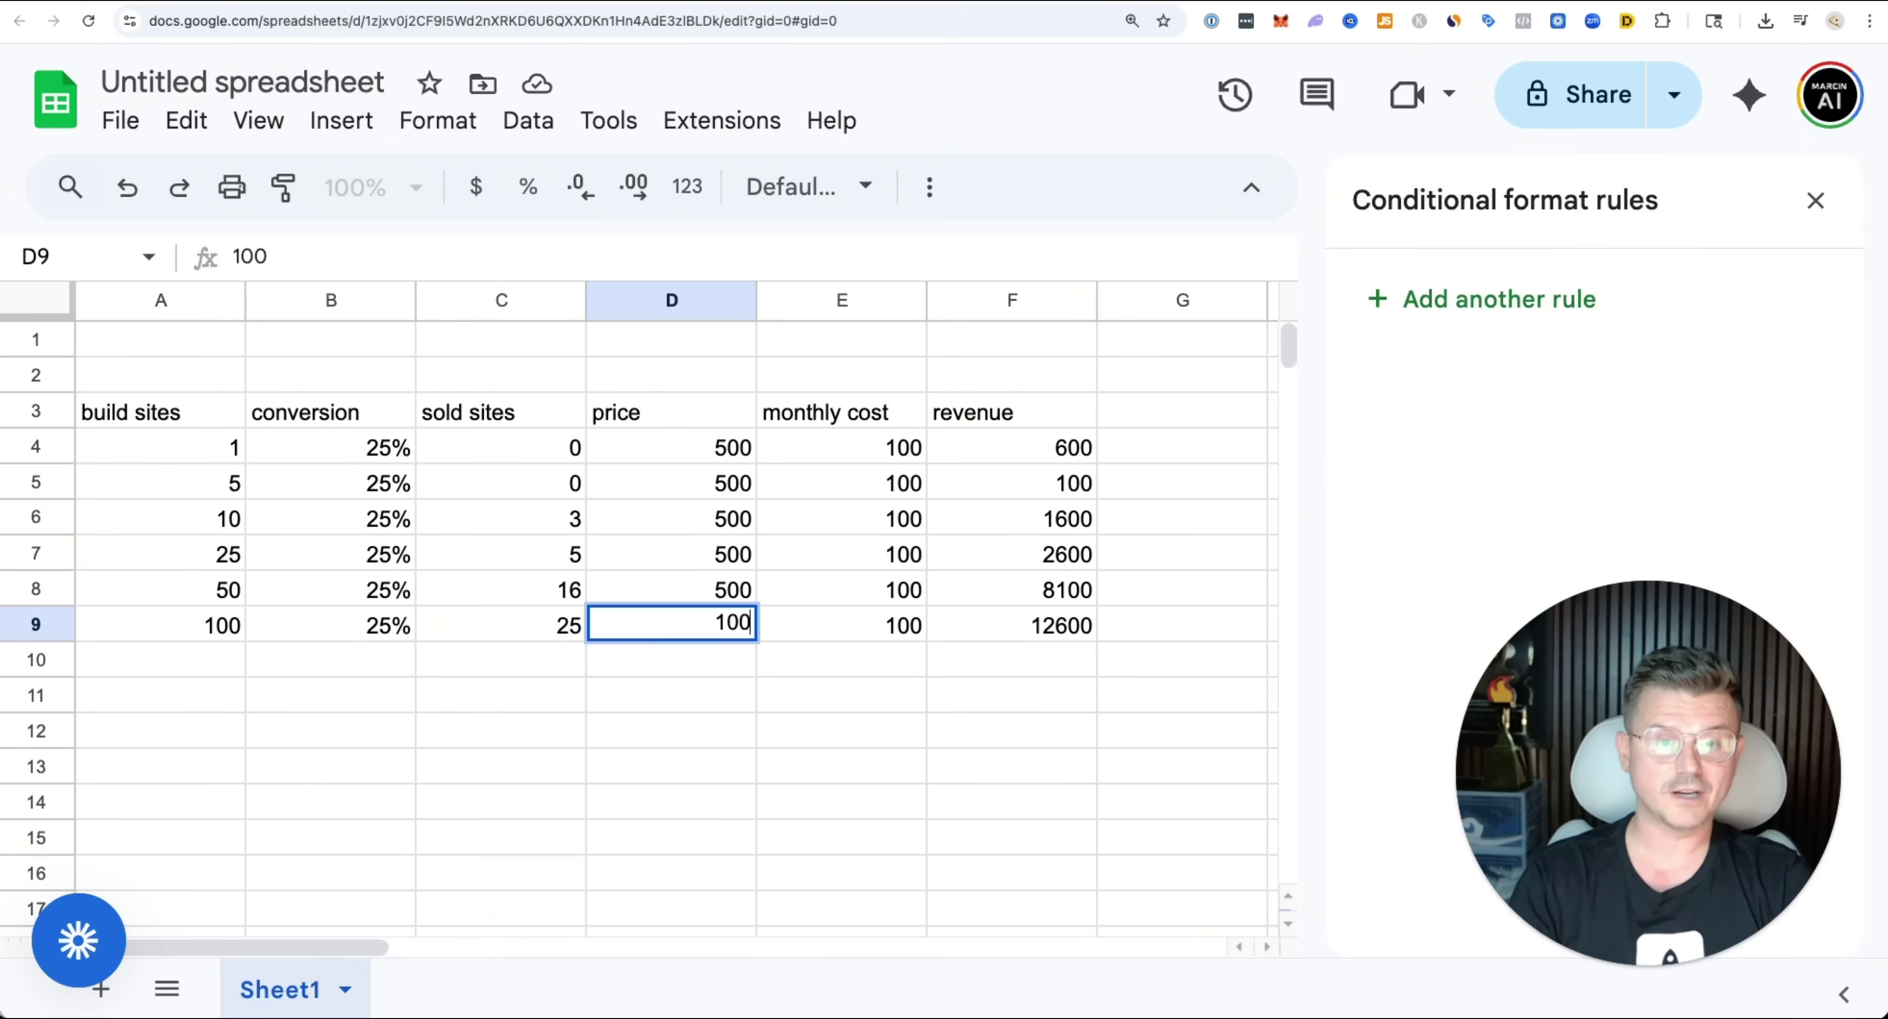
text(00)
key(Up)
text(1500)
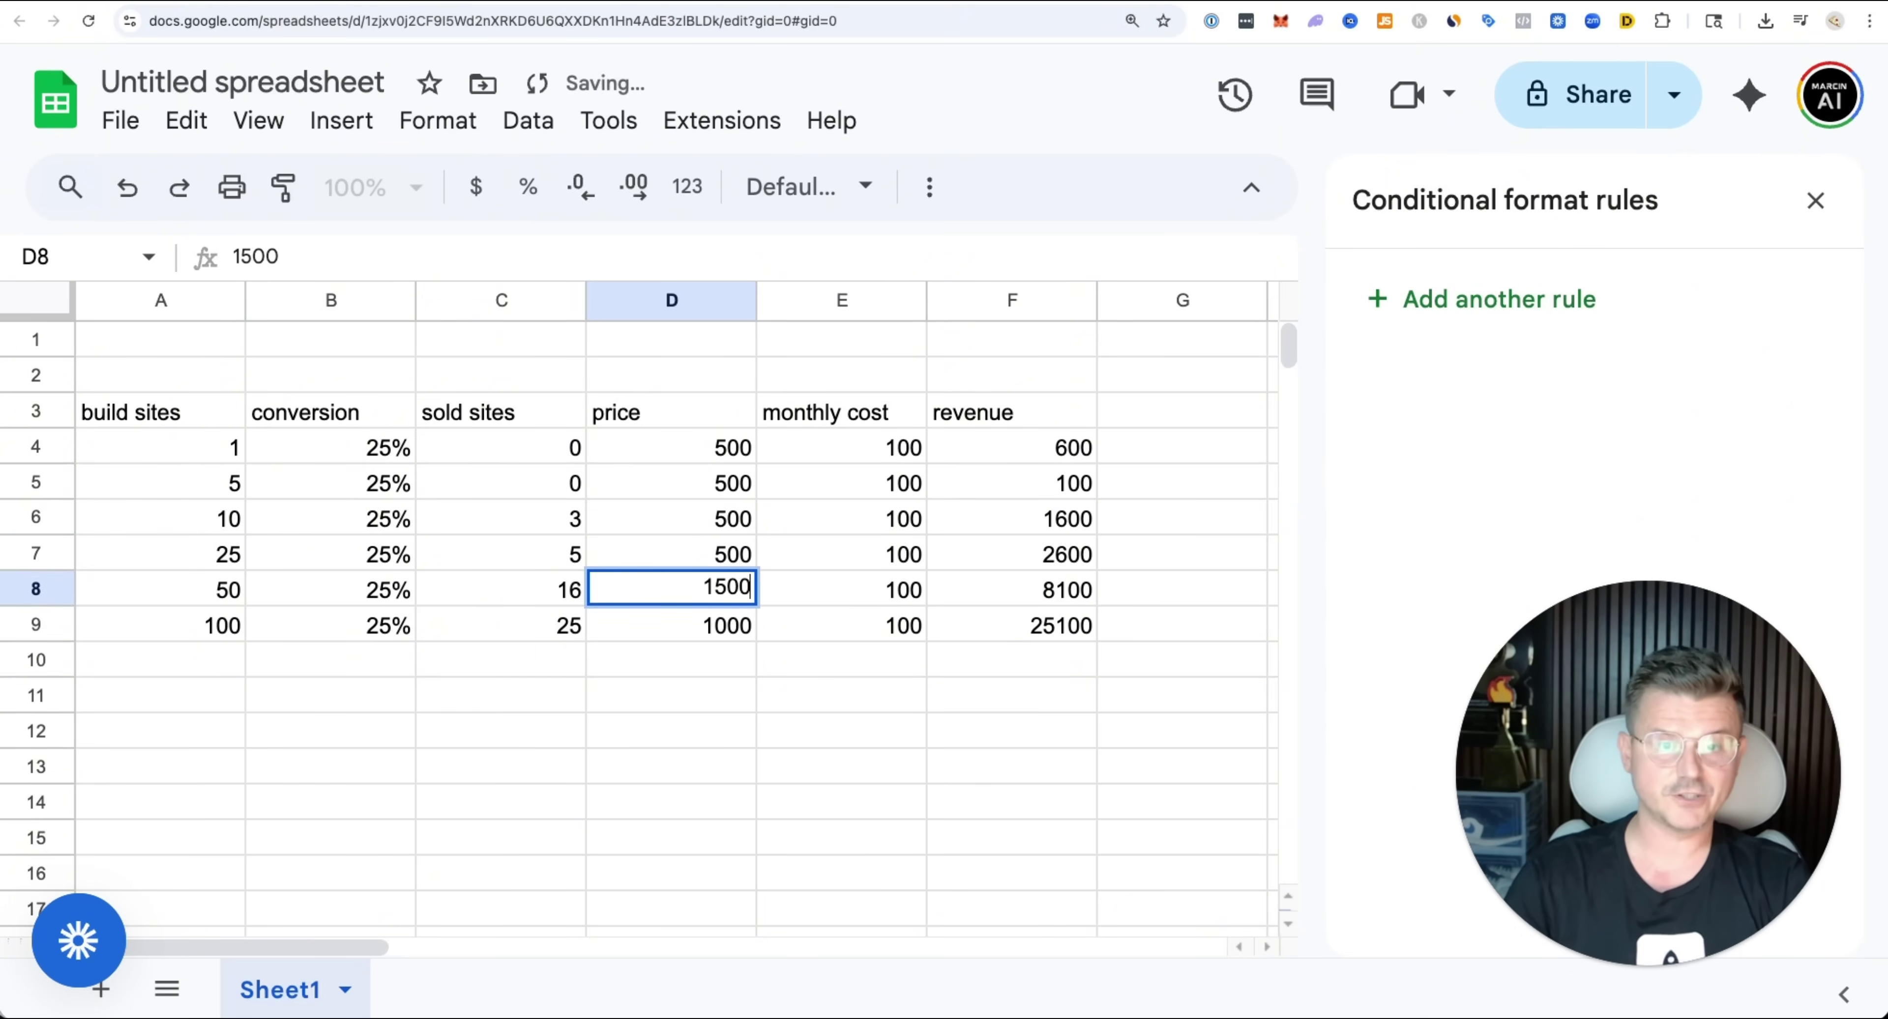
key(Up)
text(2000)
key(Up)
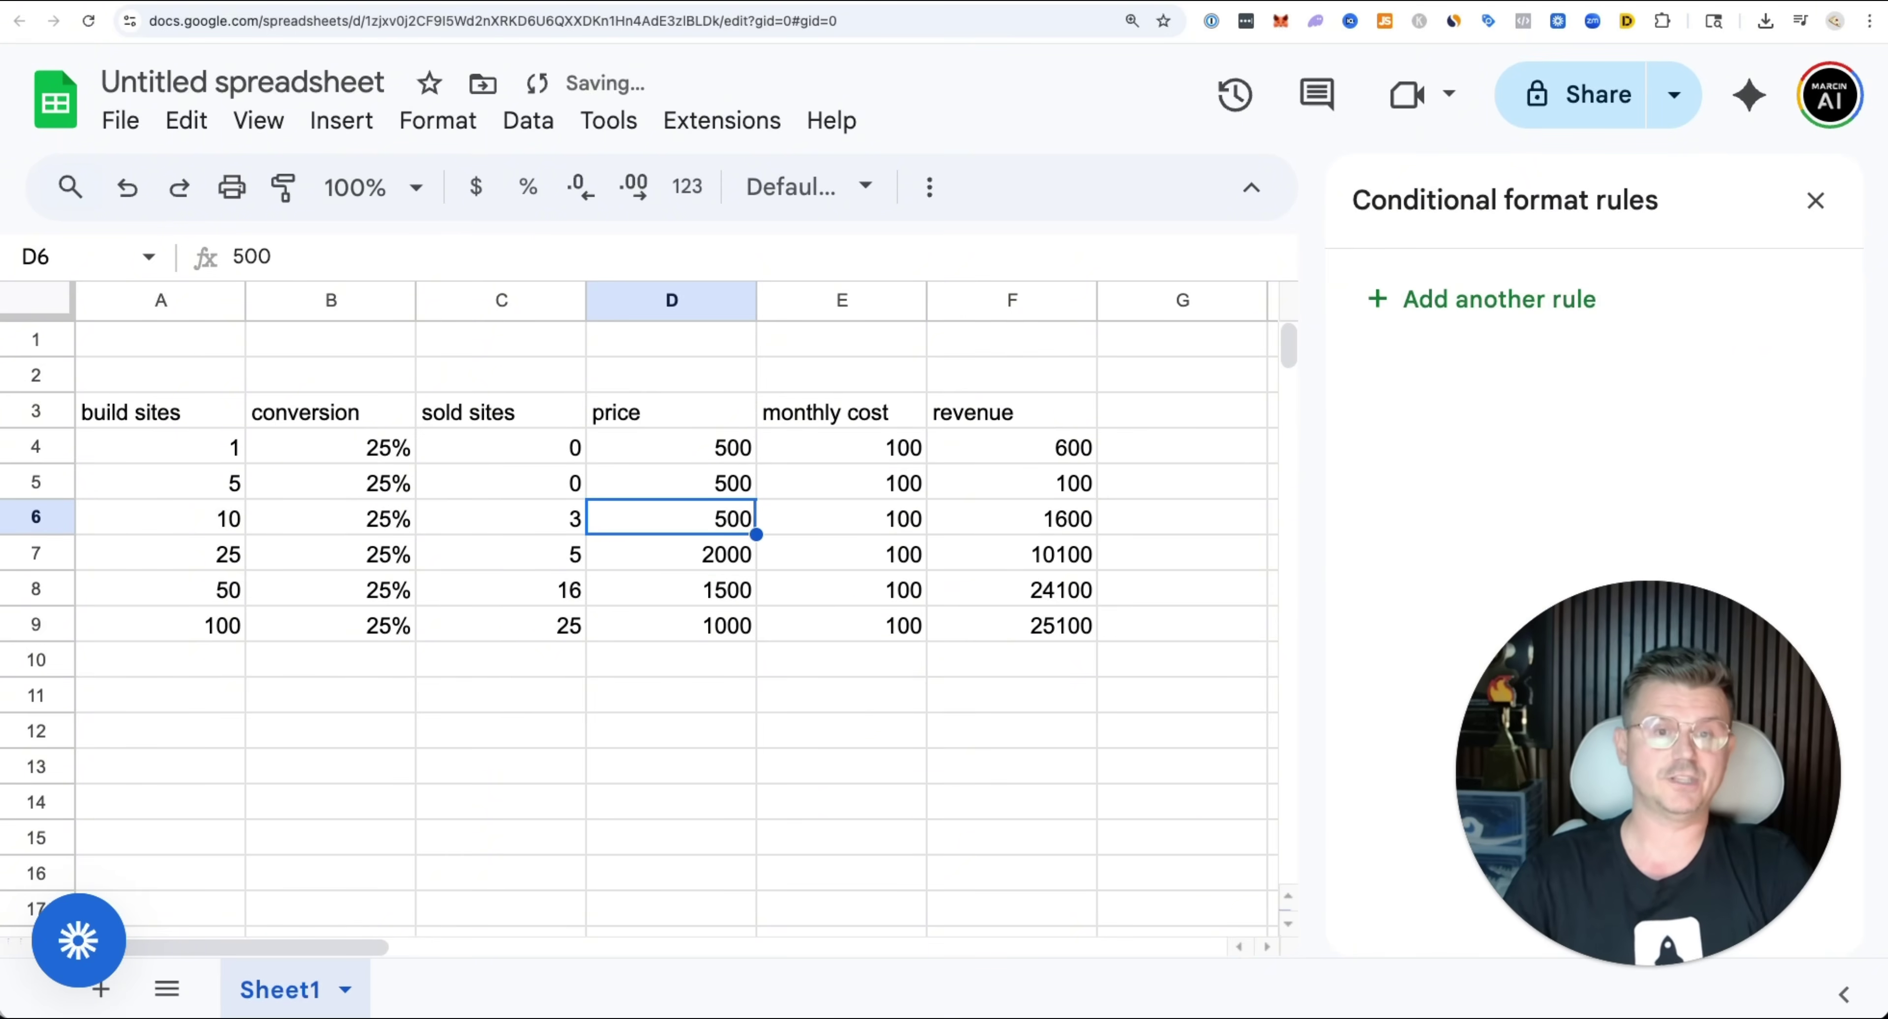
text(30)
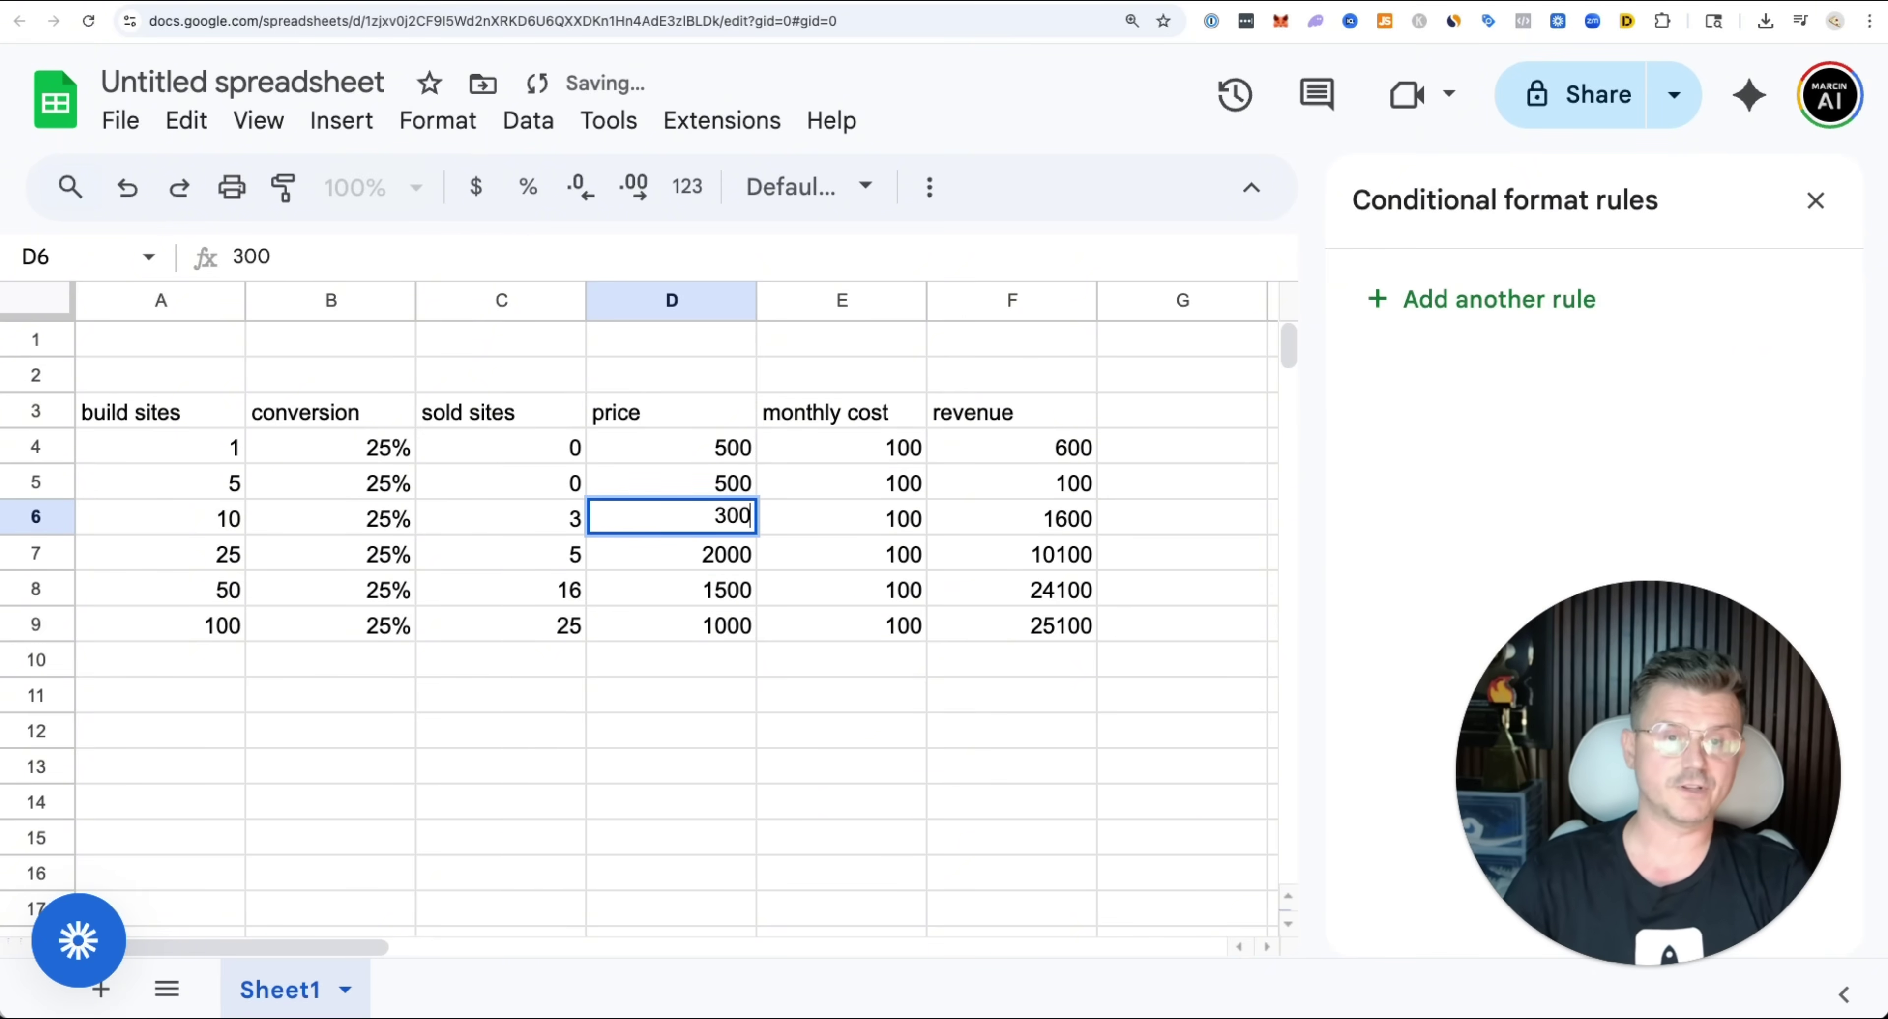
key(Up)
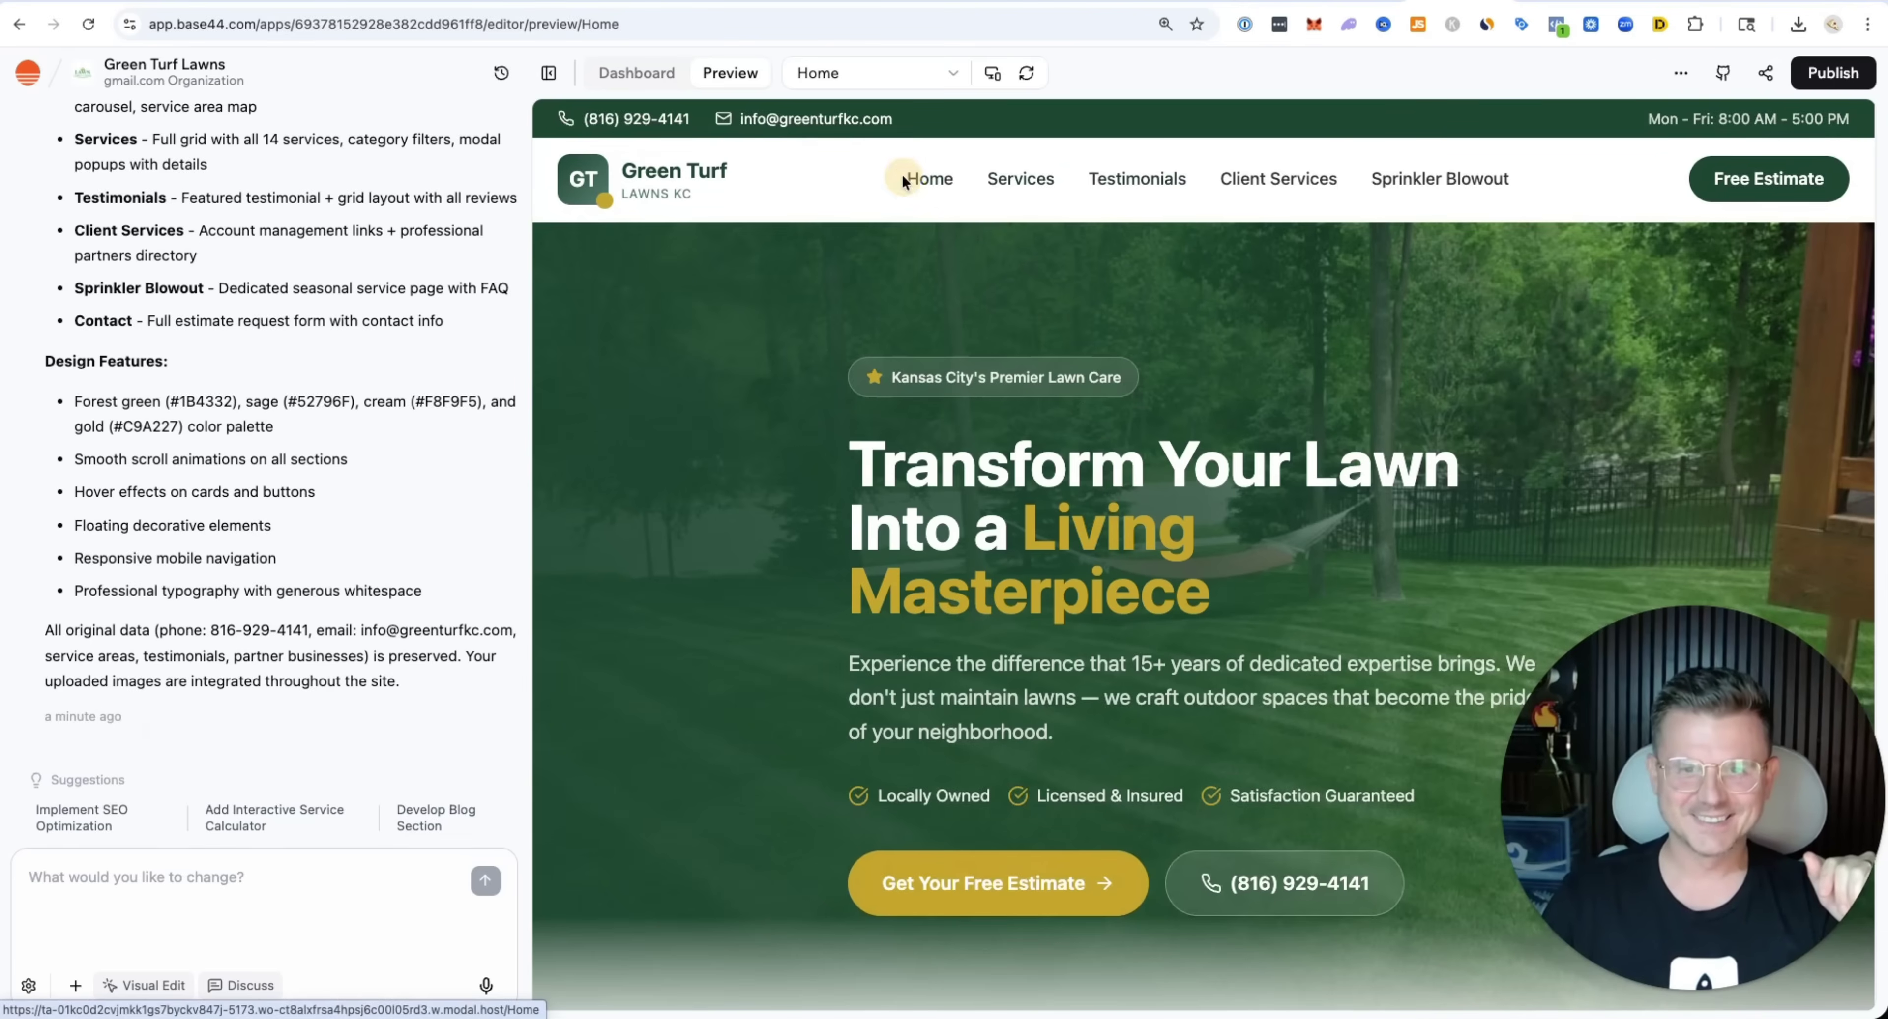
Review the redesigned Home page from the hero through services, company strengths, testimonials and service areas to the footer.
scroll(754, 368, down, 5)
scroll(673, 365, up, 4)
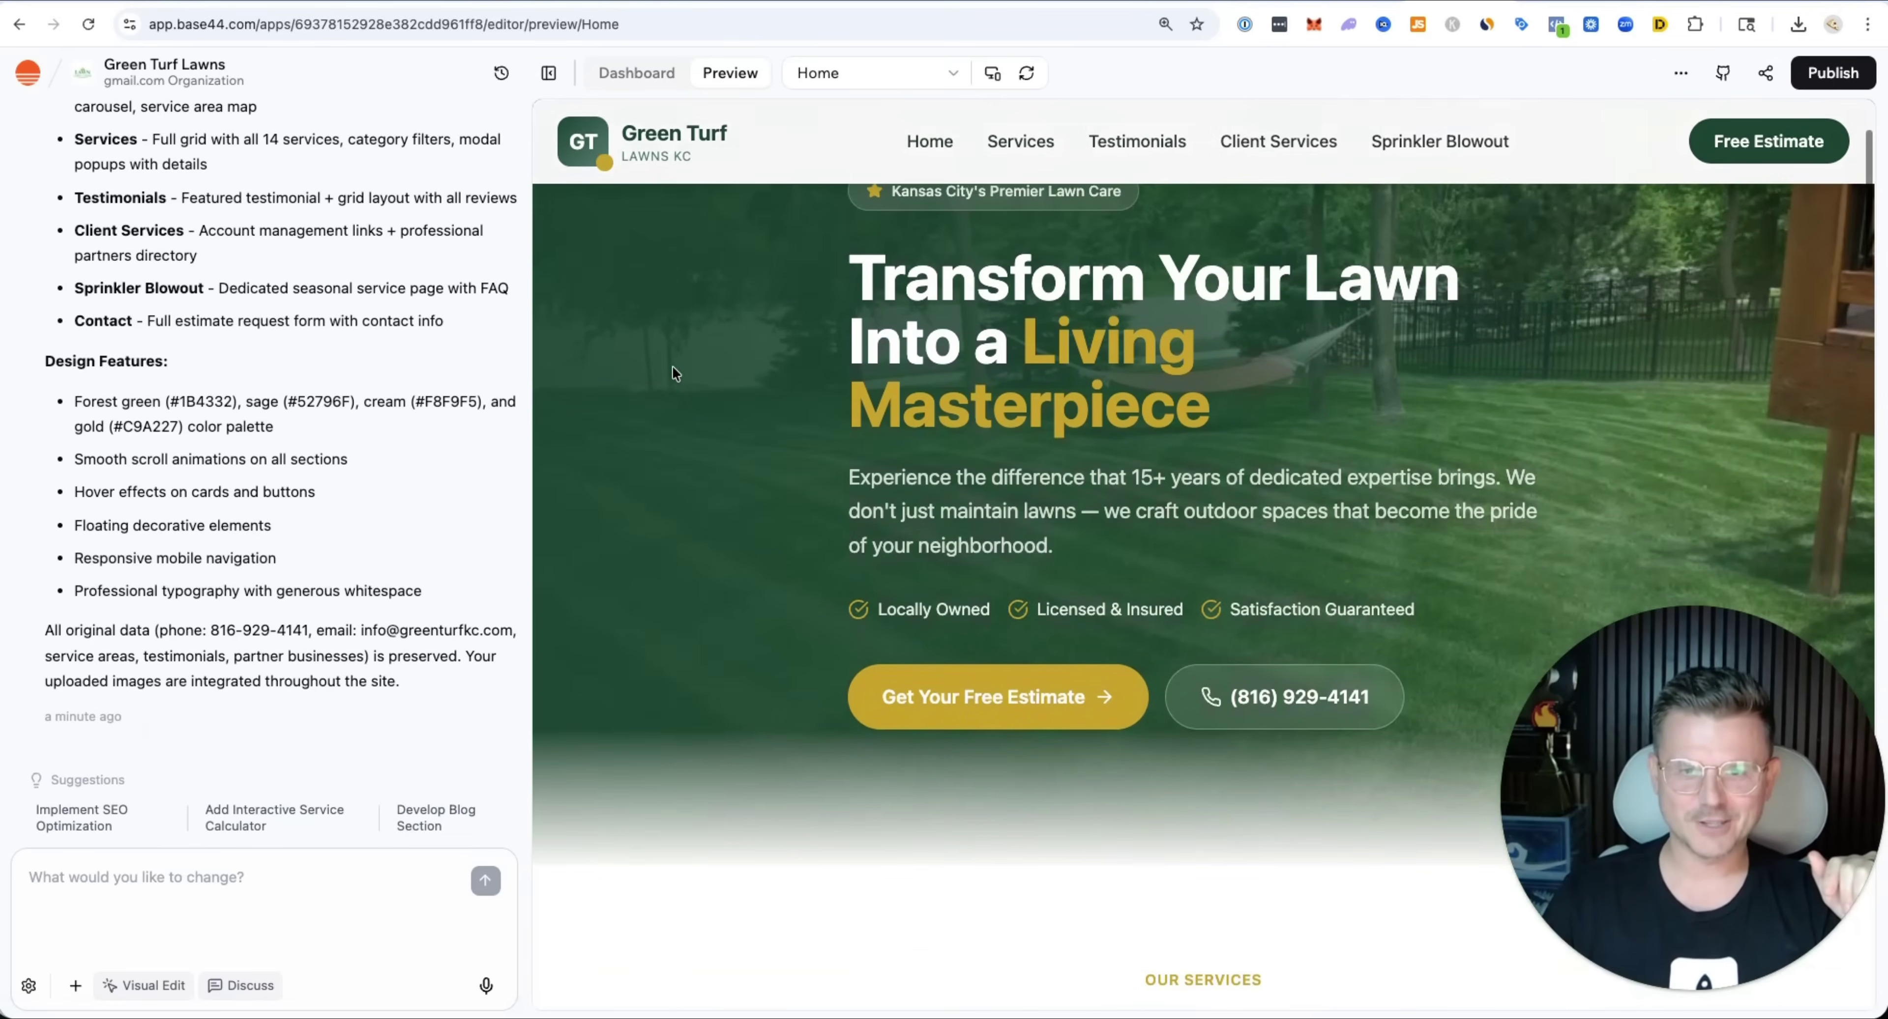
scroll(673, 366, down, 5)
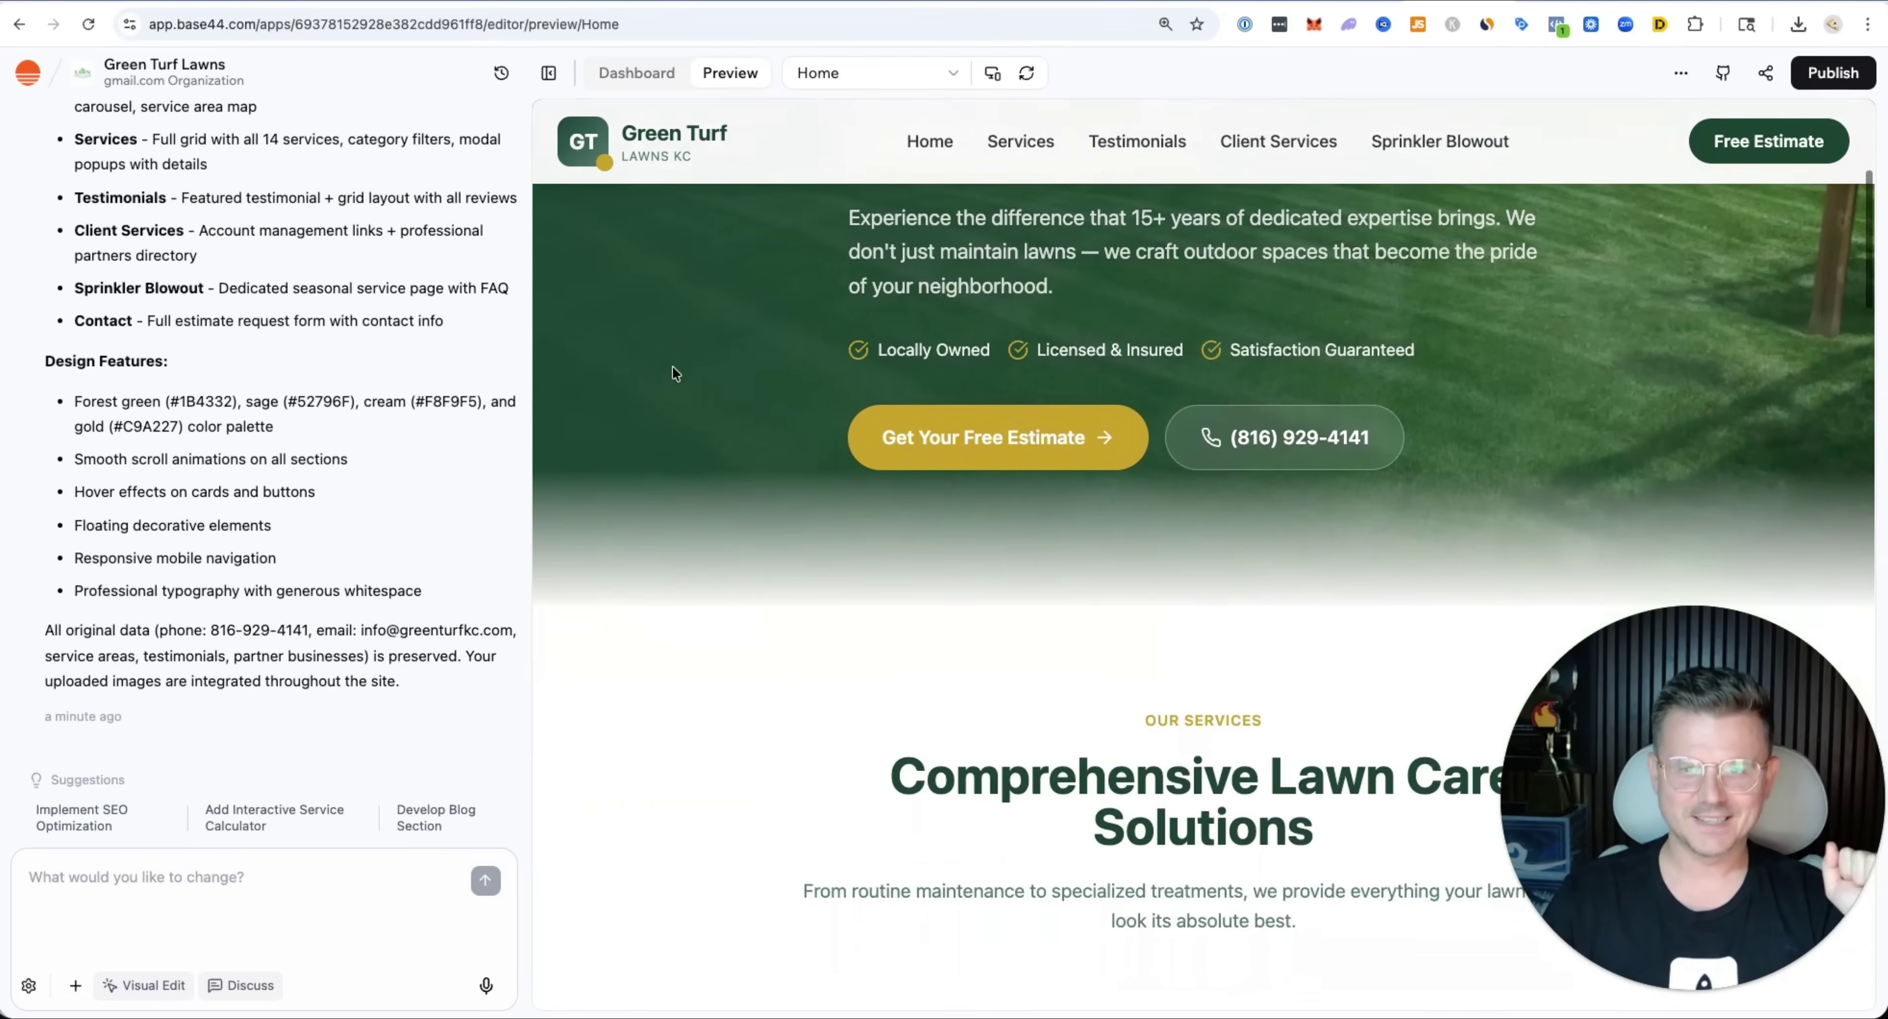
scroll(549, 417, down, 5)
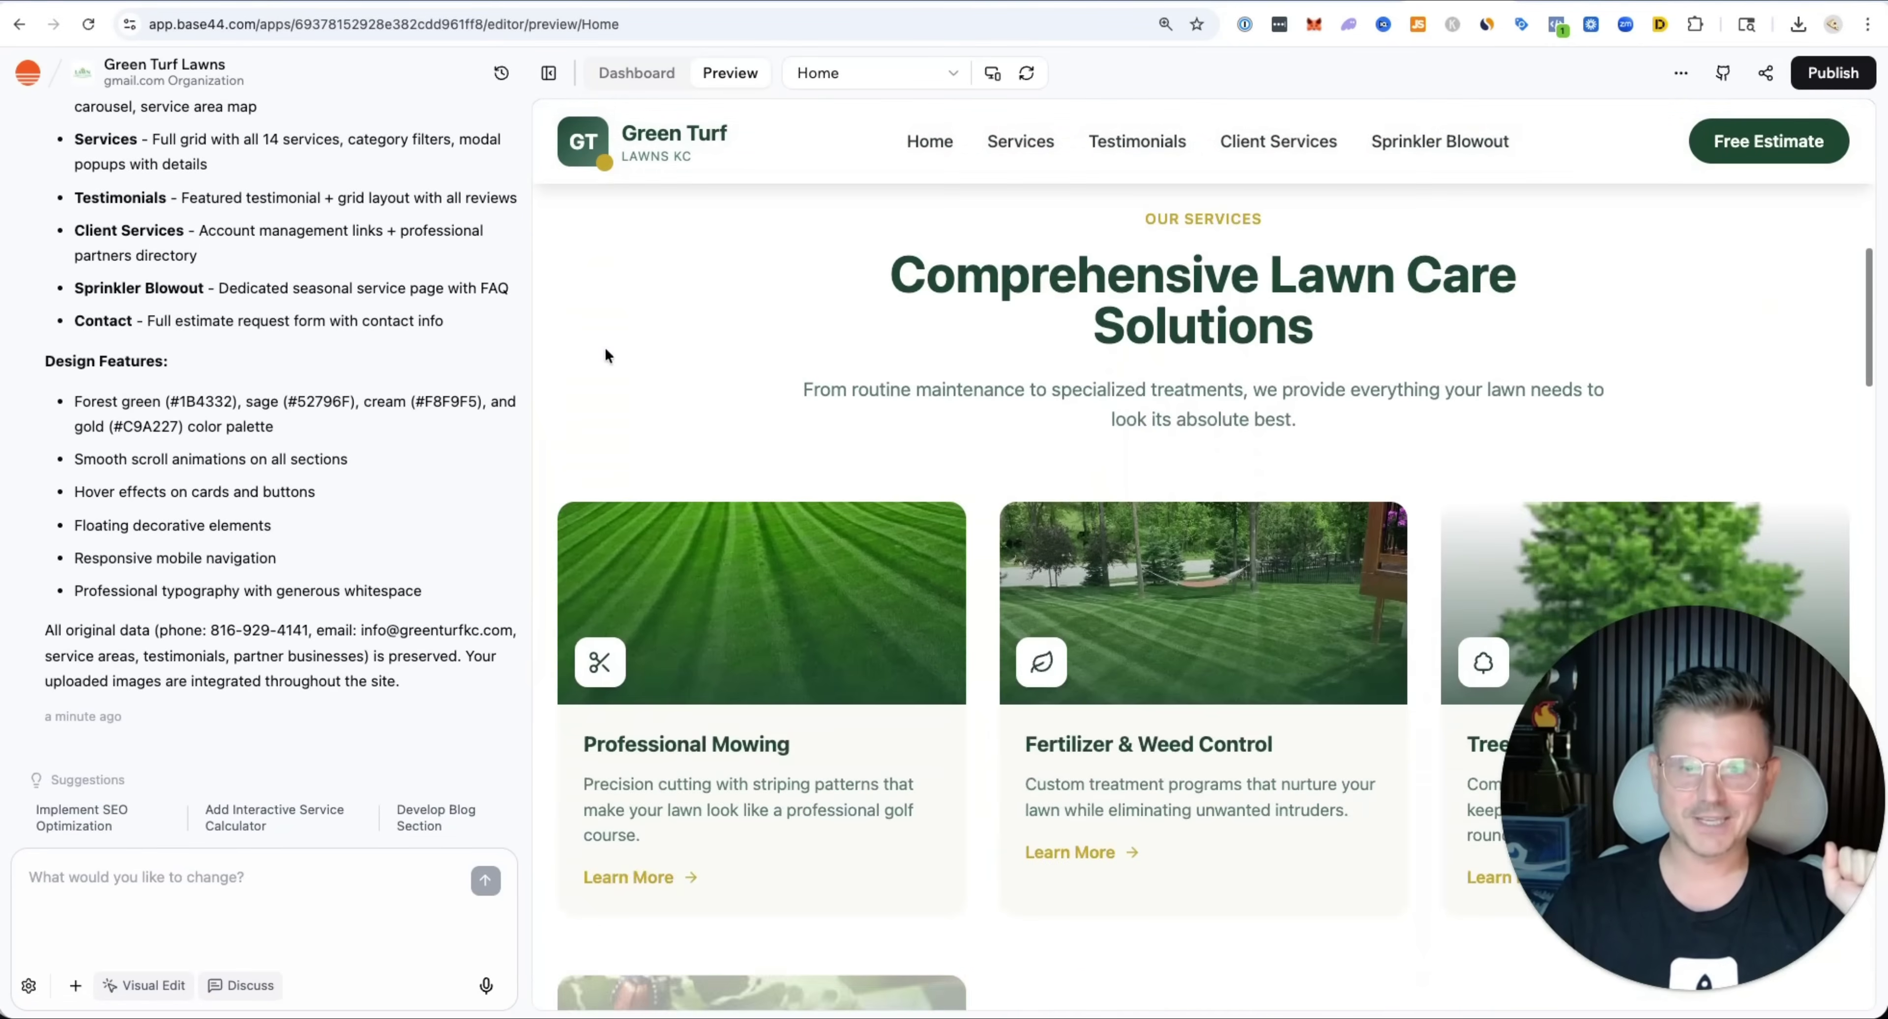
scroll(555, 377, down, 5)
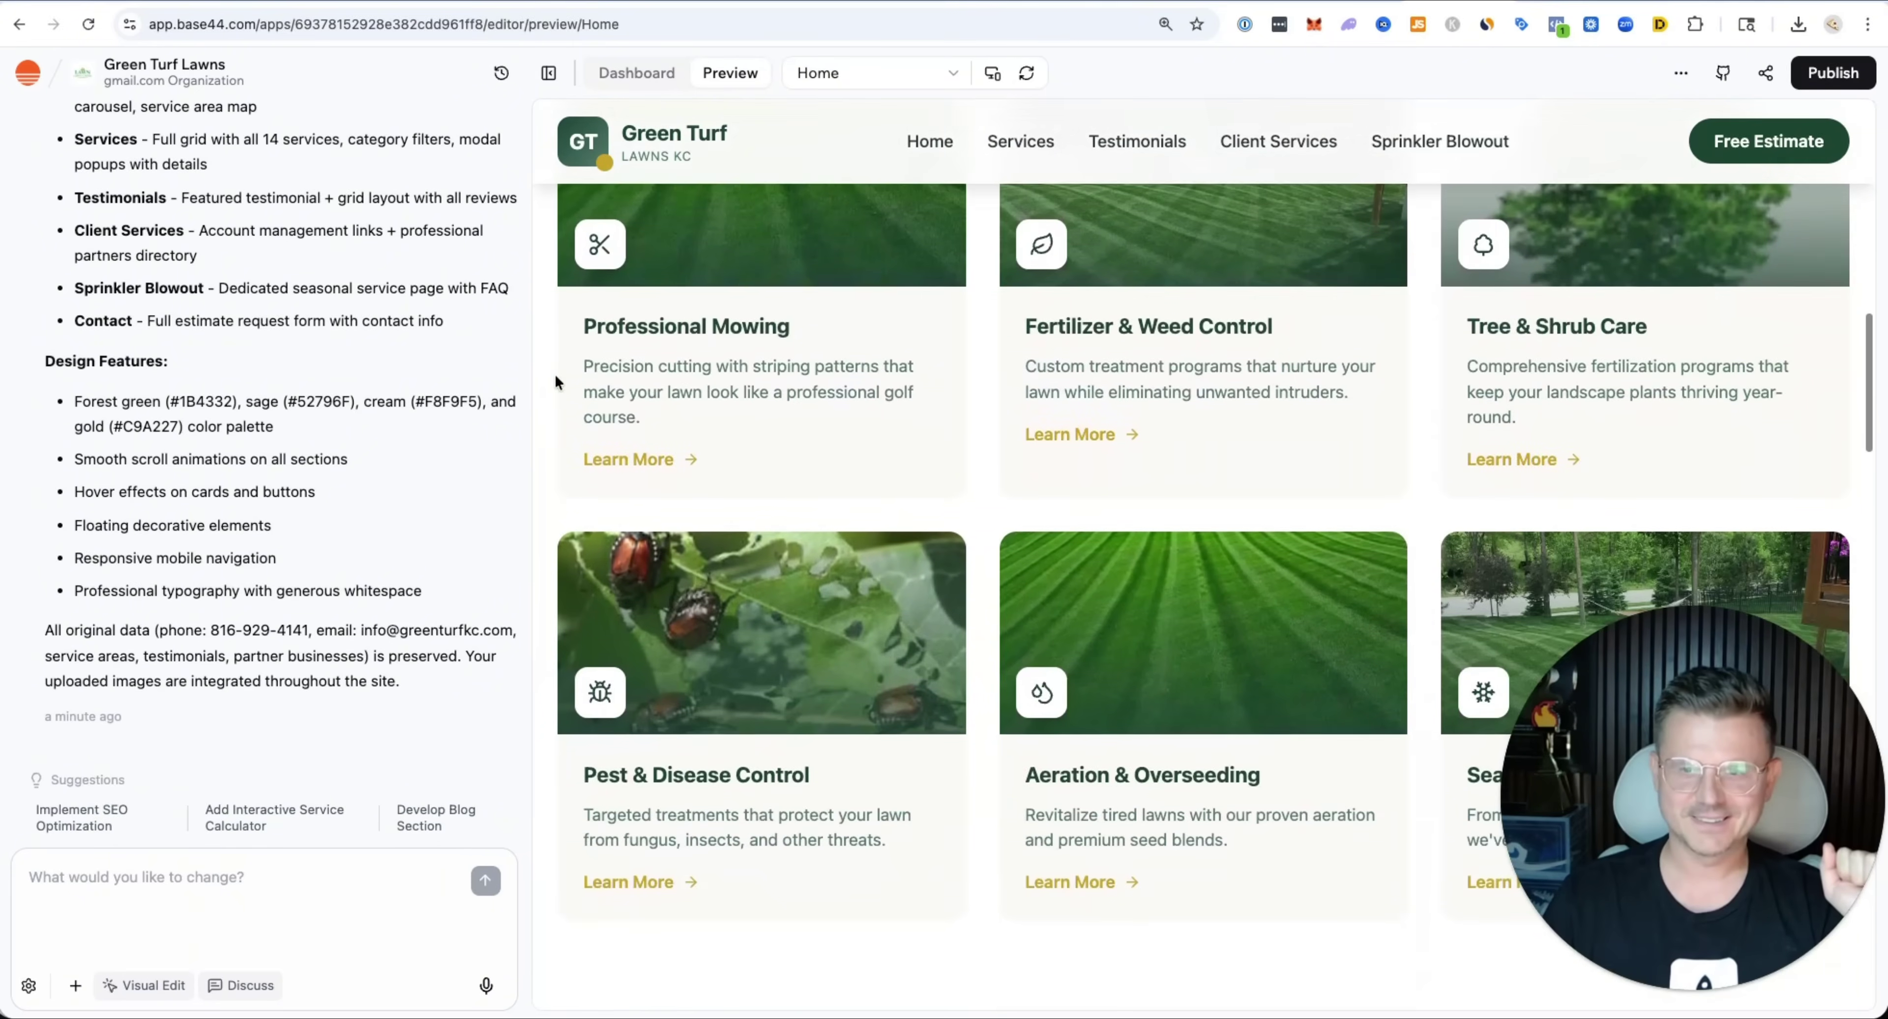
scroll(554, 377, down, 6)
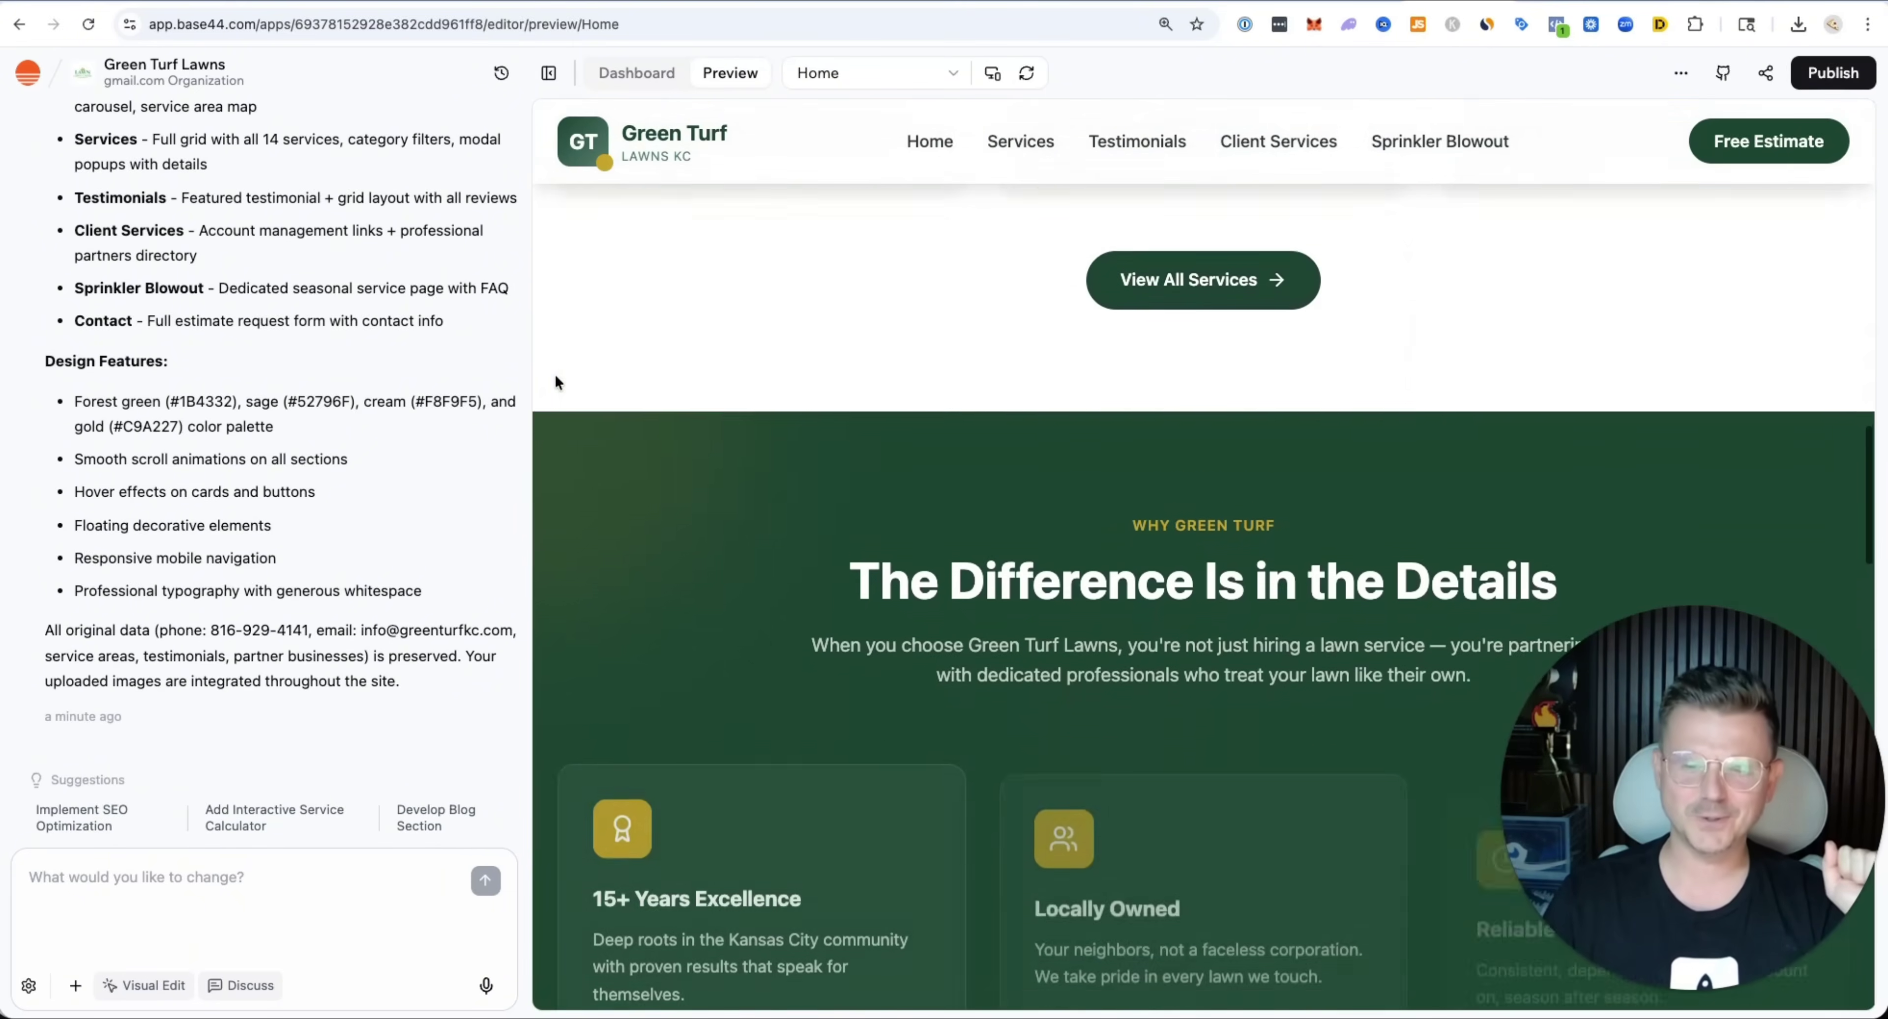
scroll(555, 379, down, 12)
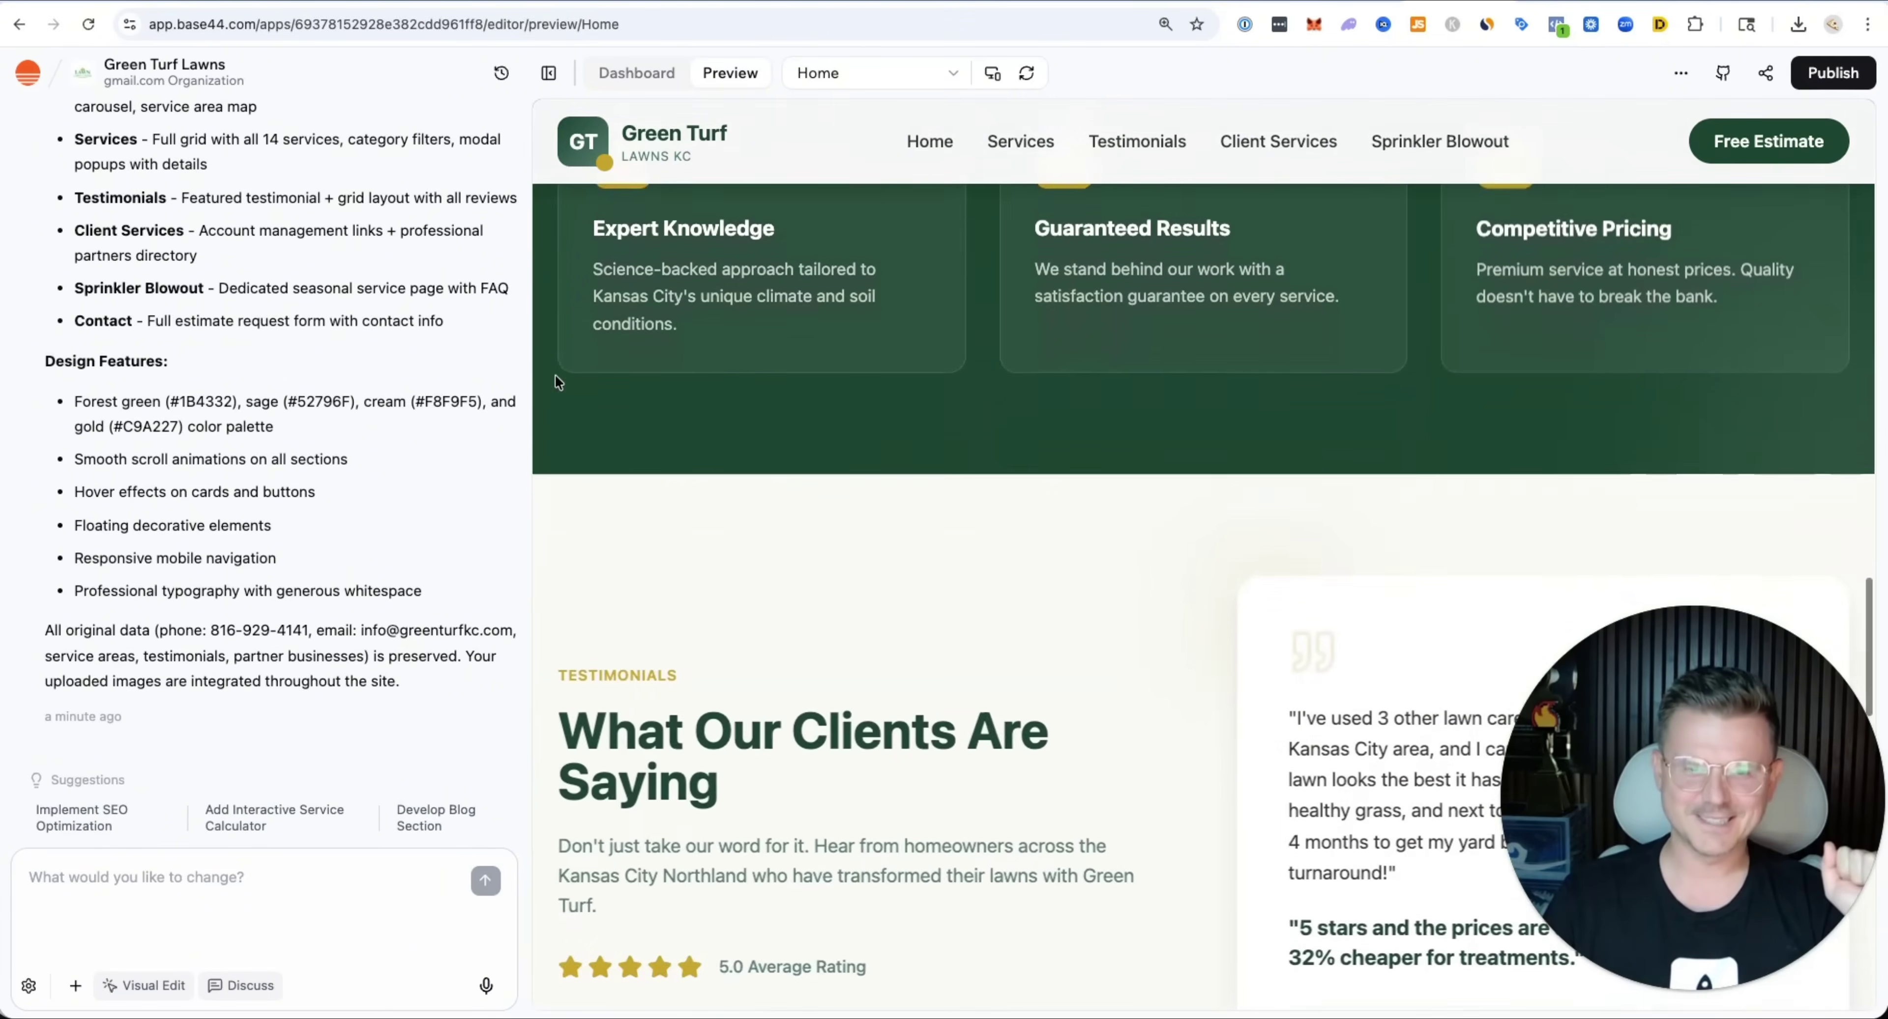
scroll(555, 377, down, 9)
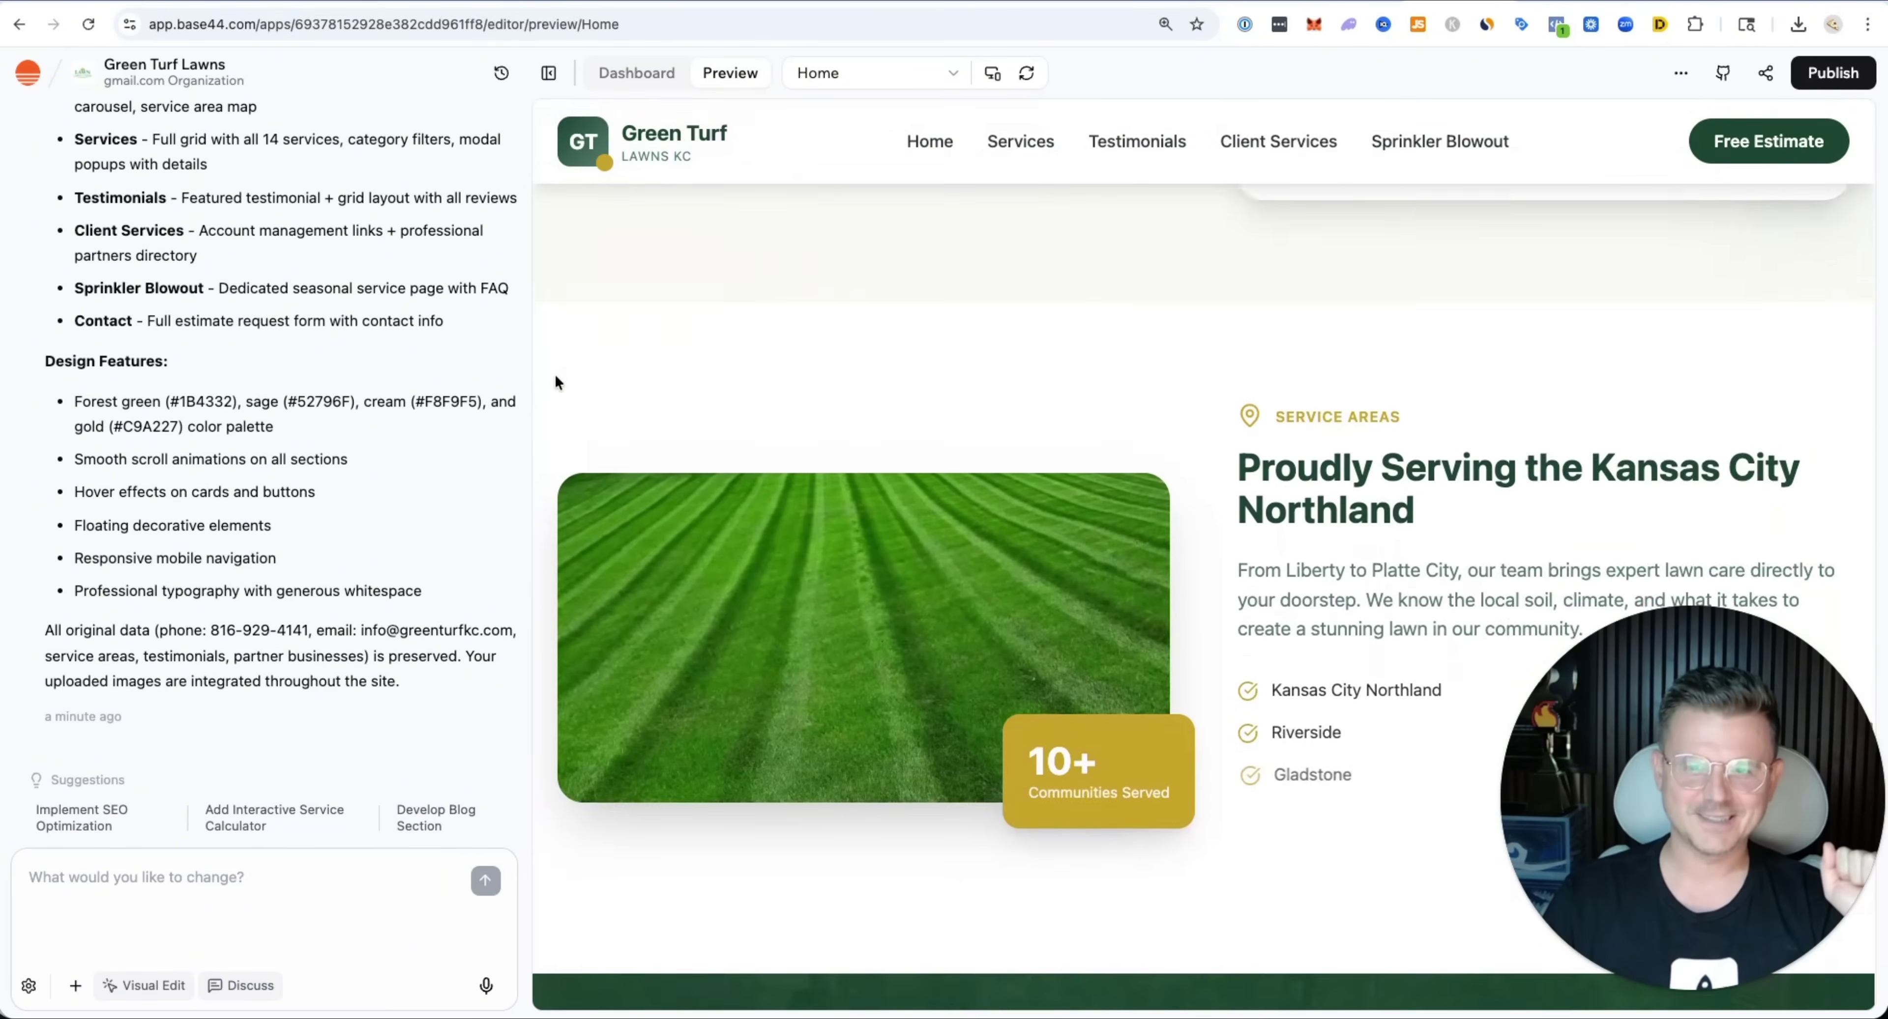
scroll(555, 375, down, 10)
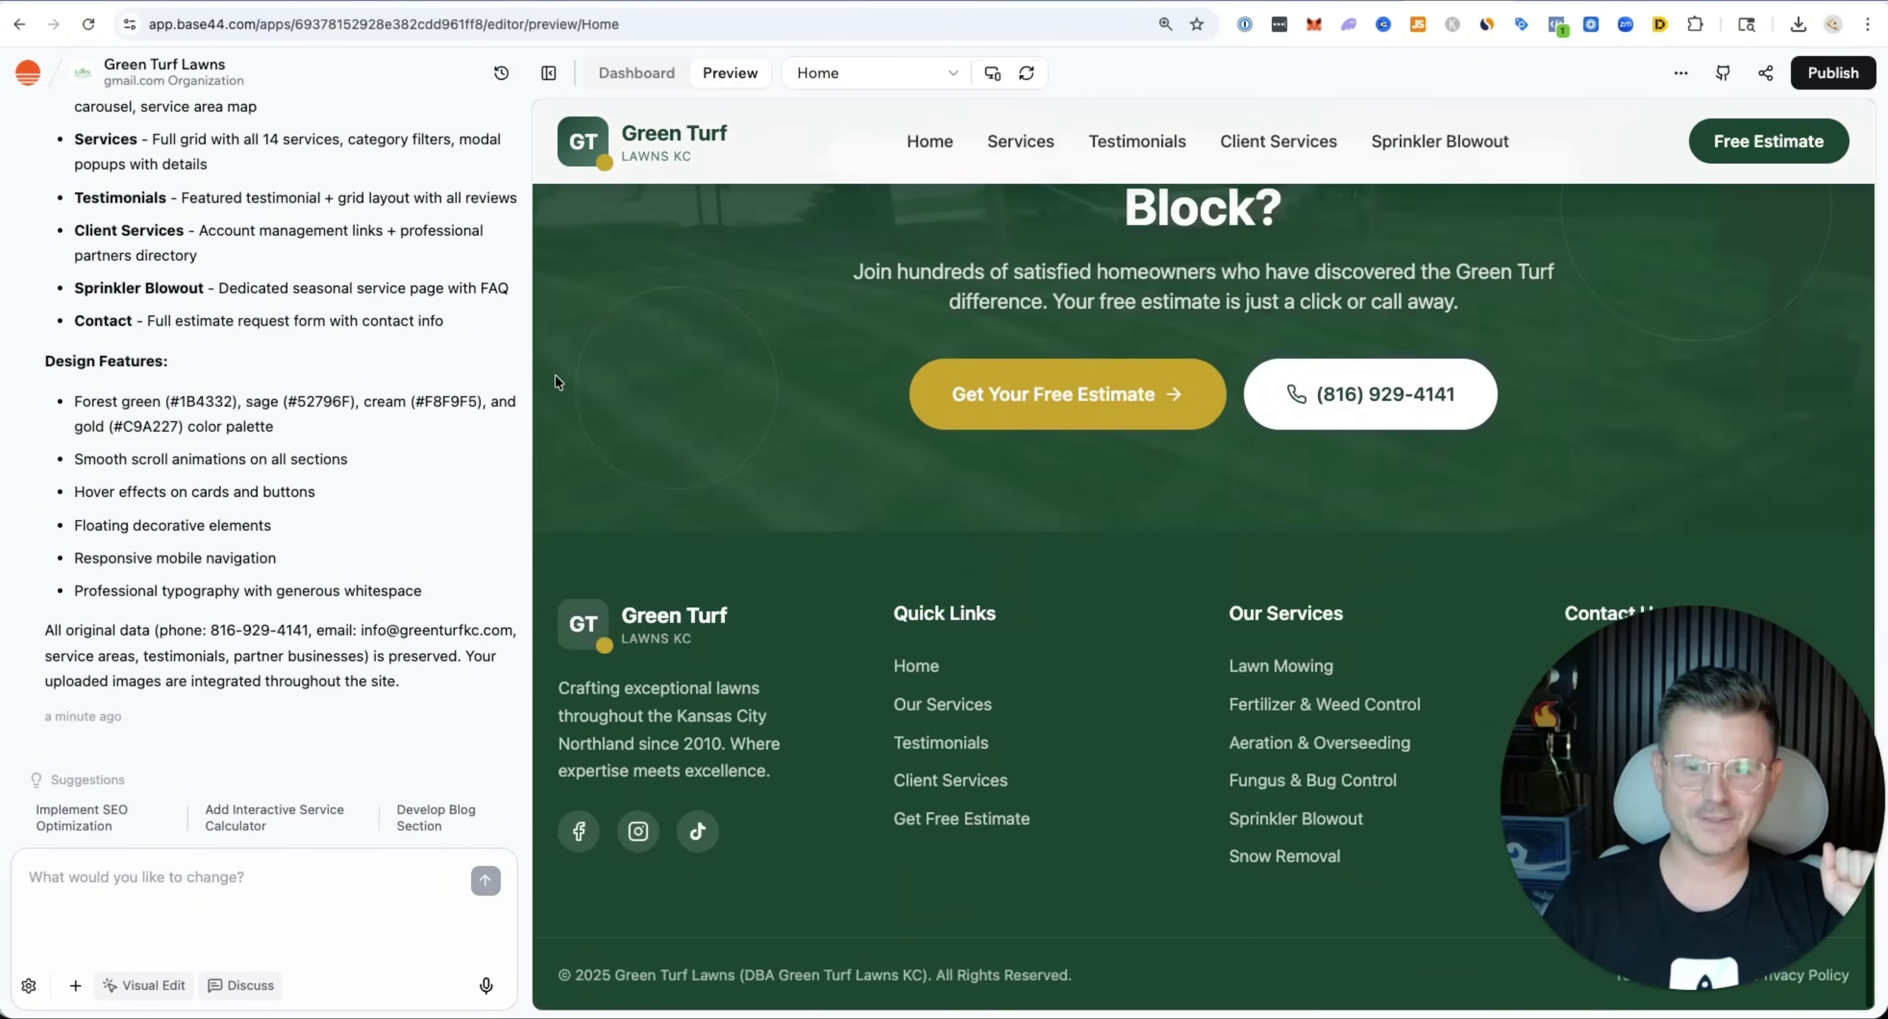
scroll(555, 374, up, 20)
scroll(554, 374, up, 8)
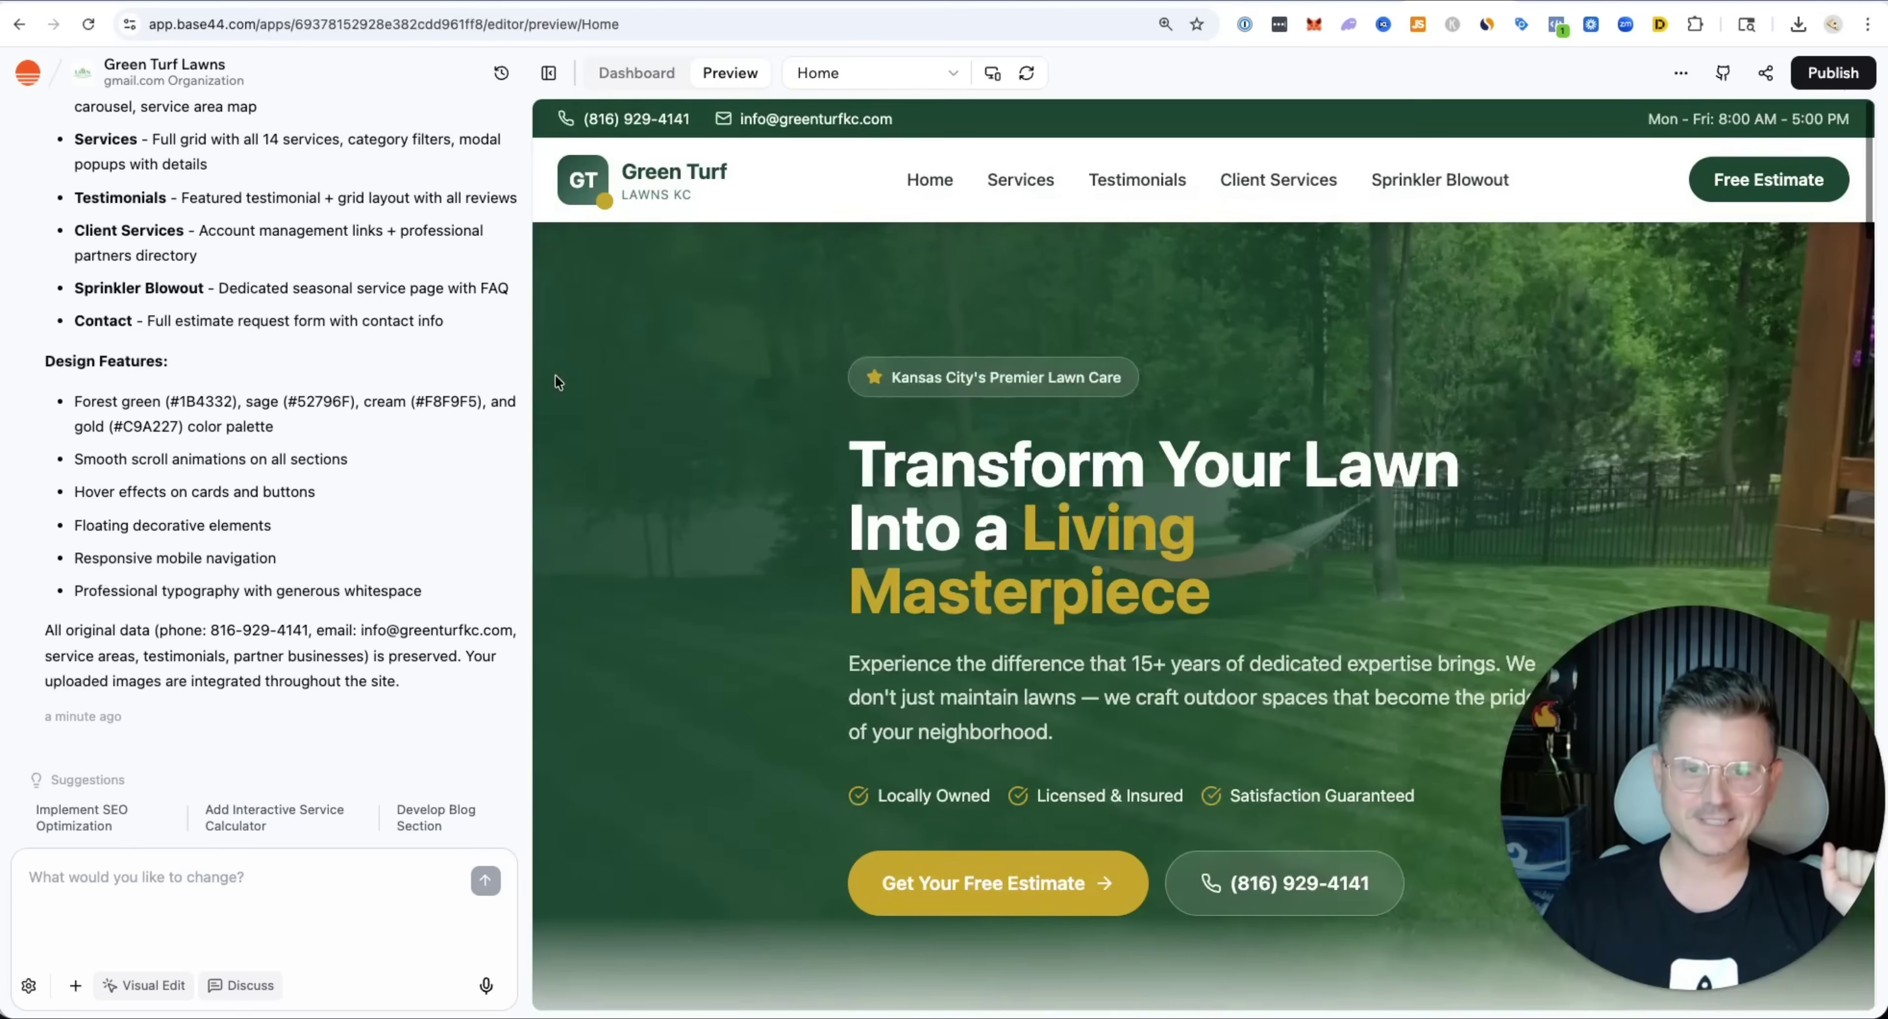
Look through the redesigned site's Services, Testimonials and Client Services pages, and examine the Sprinkler Blowout page down to its footer.
click(1032, 185)
click(1130, 178)
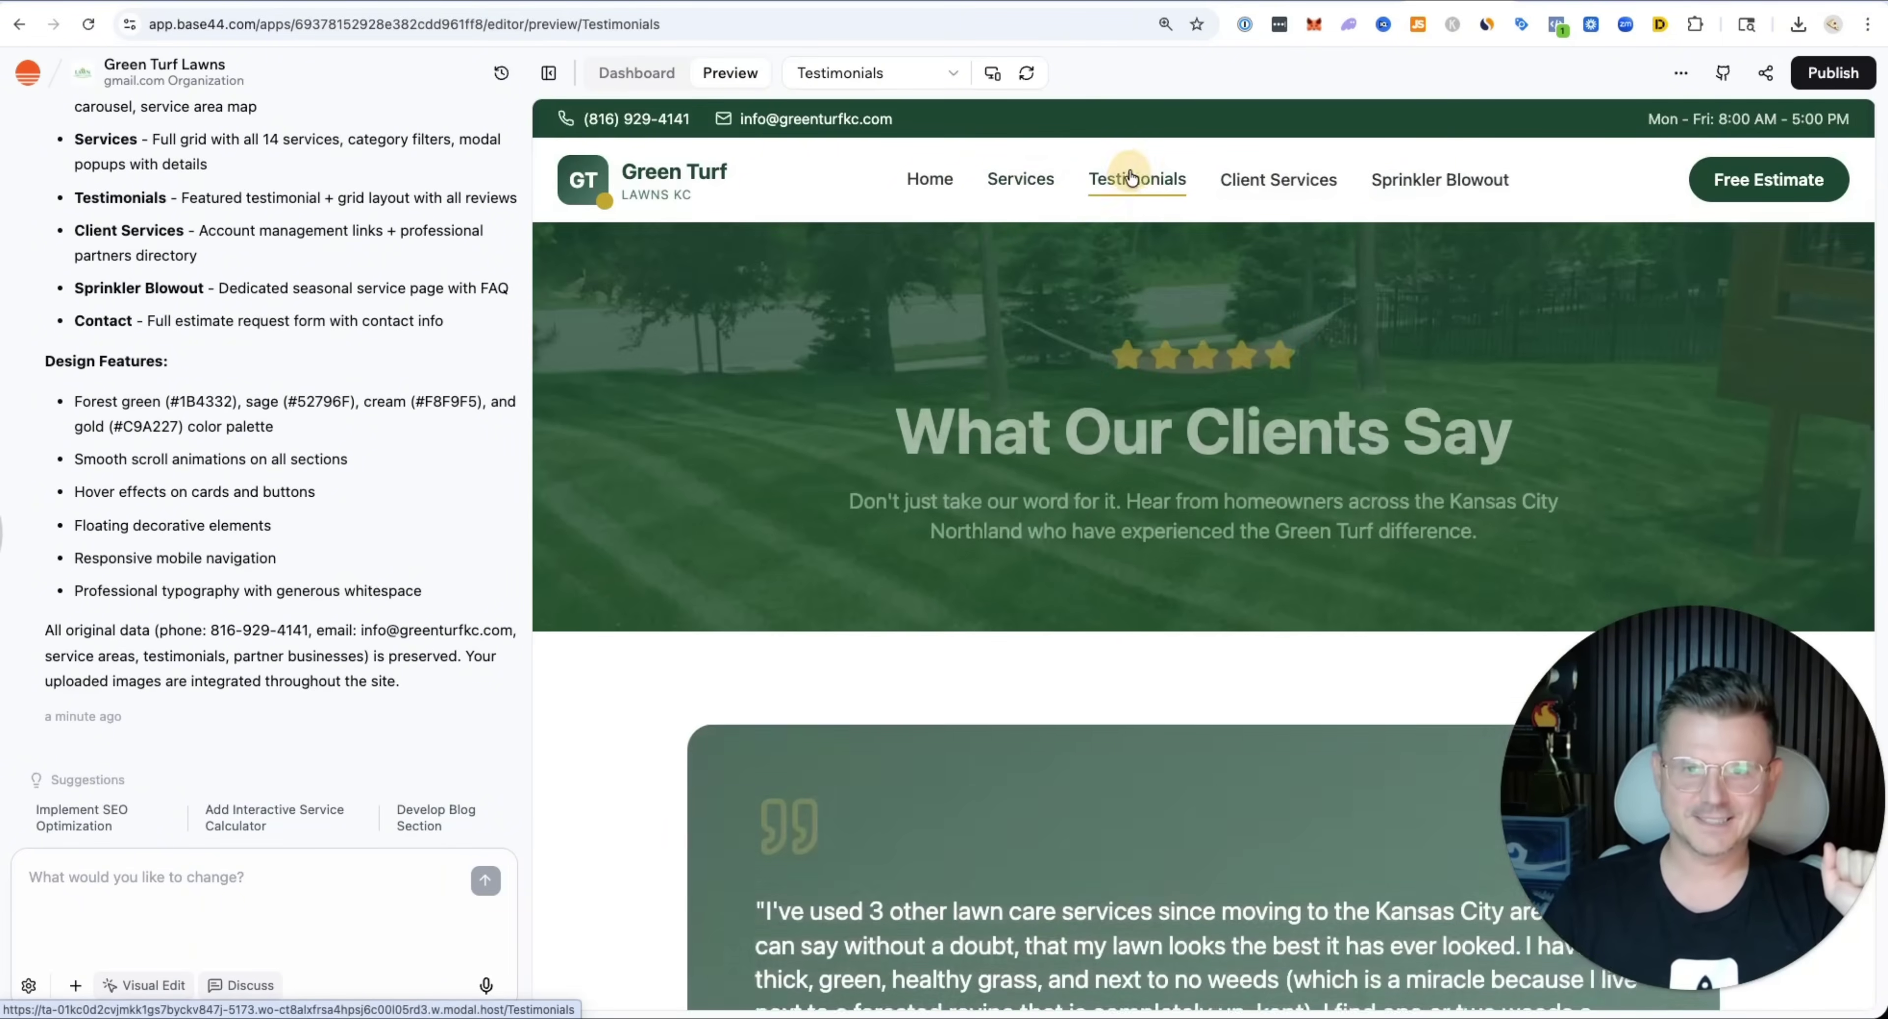
click(1268, 177)
click(1477, 178)
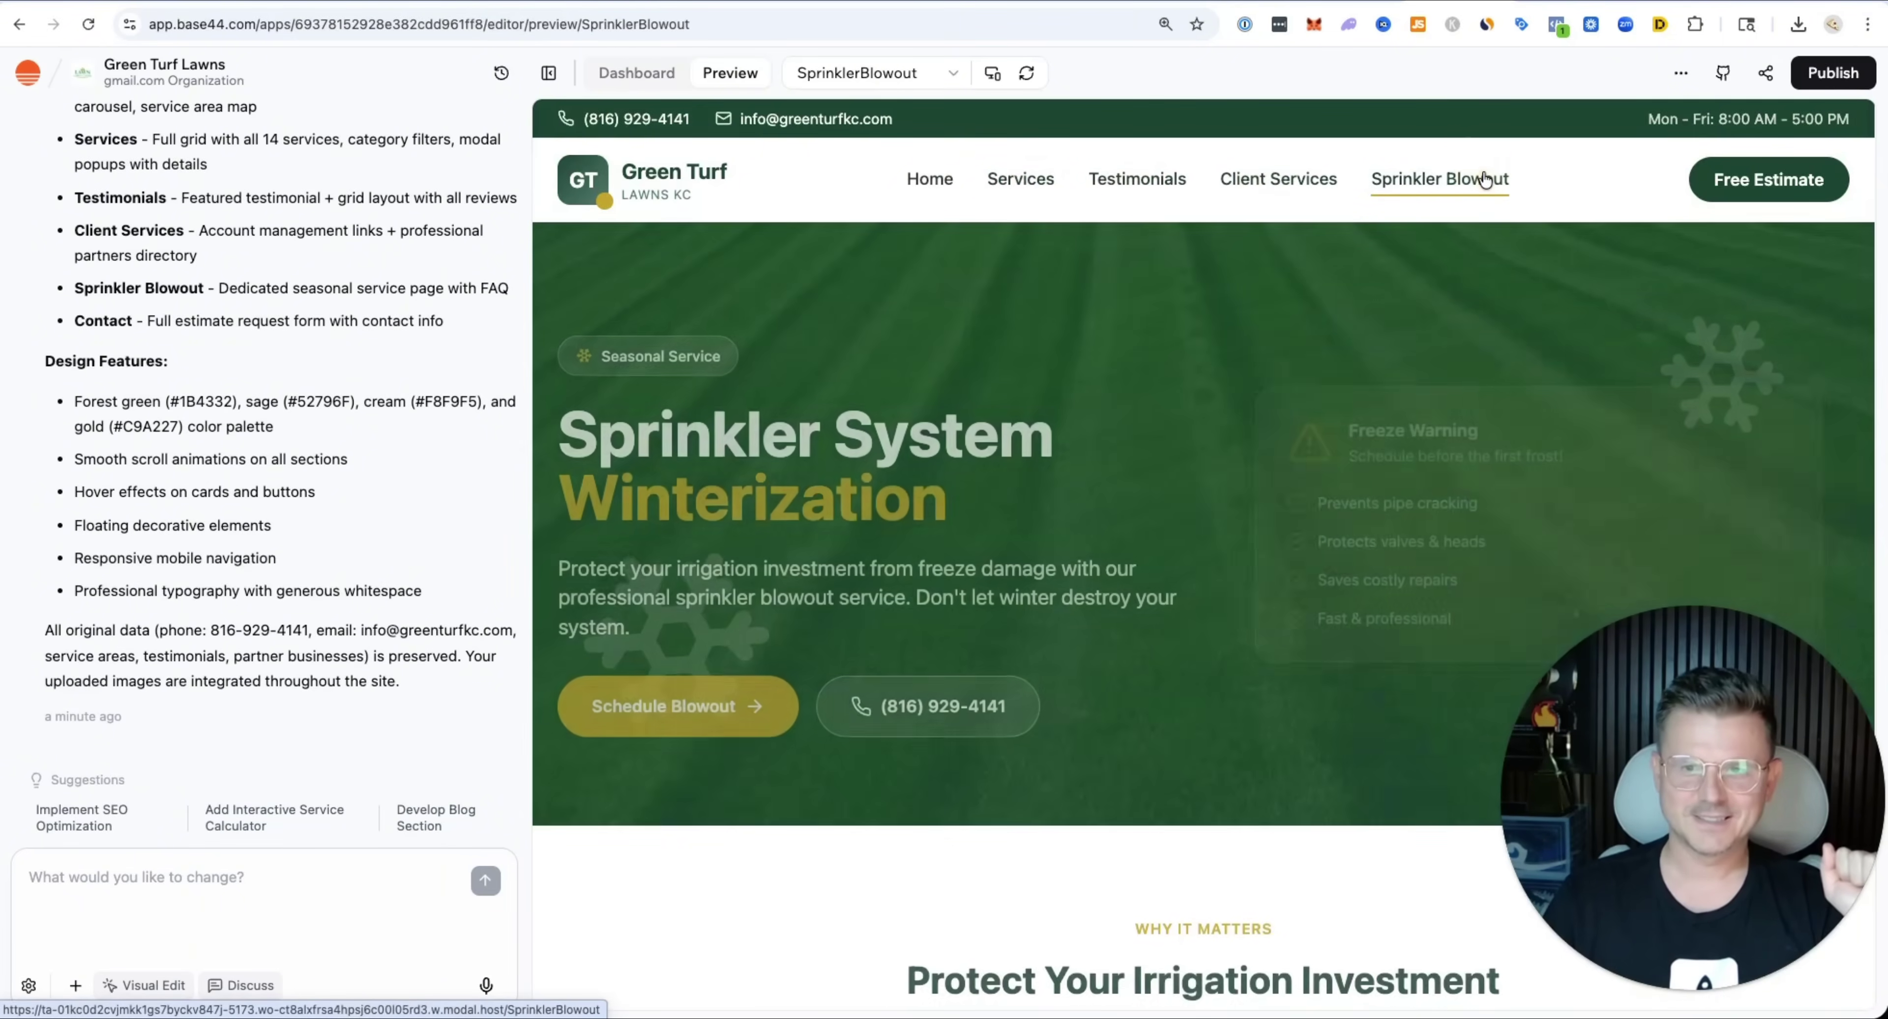
scroll(1162, 413, down, 1)
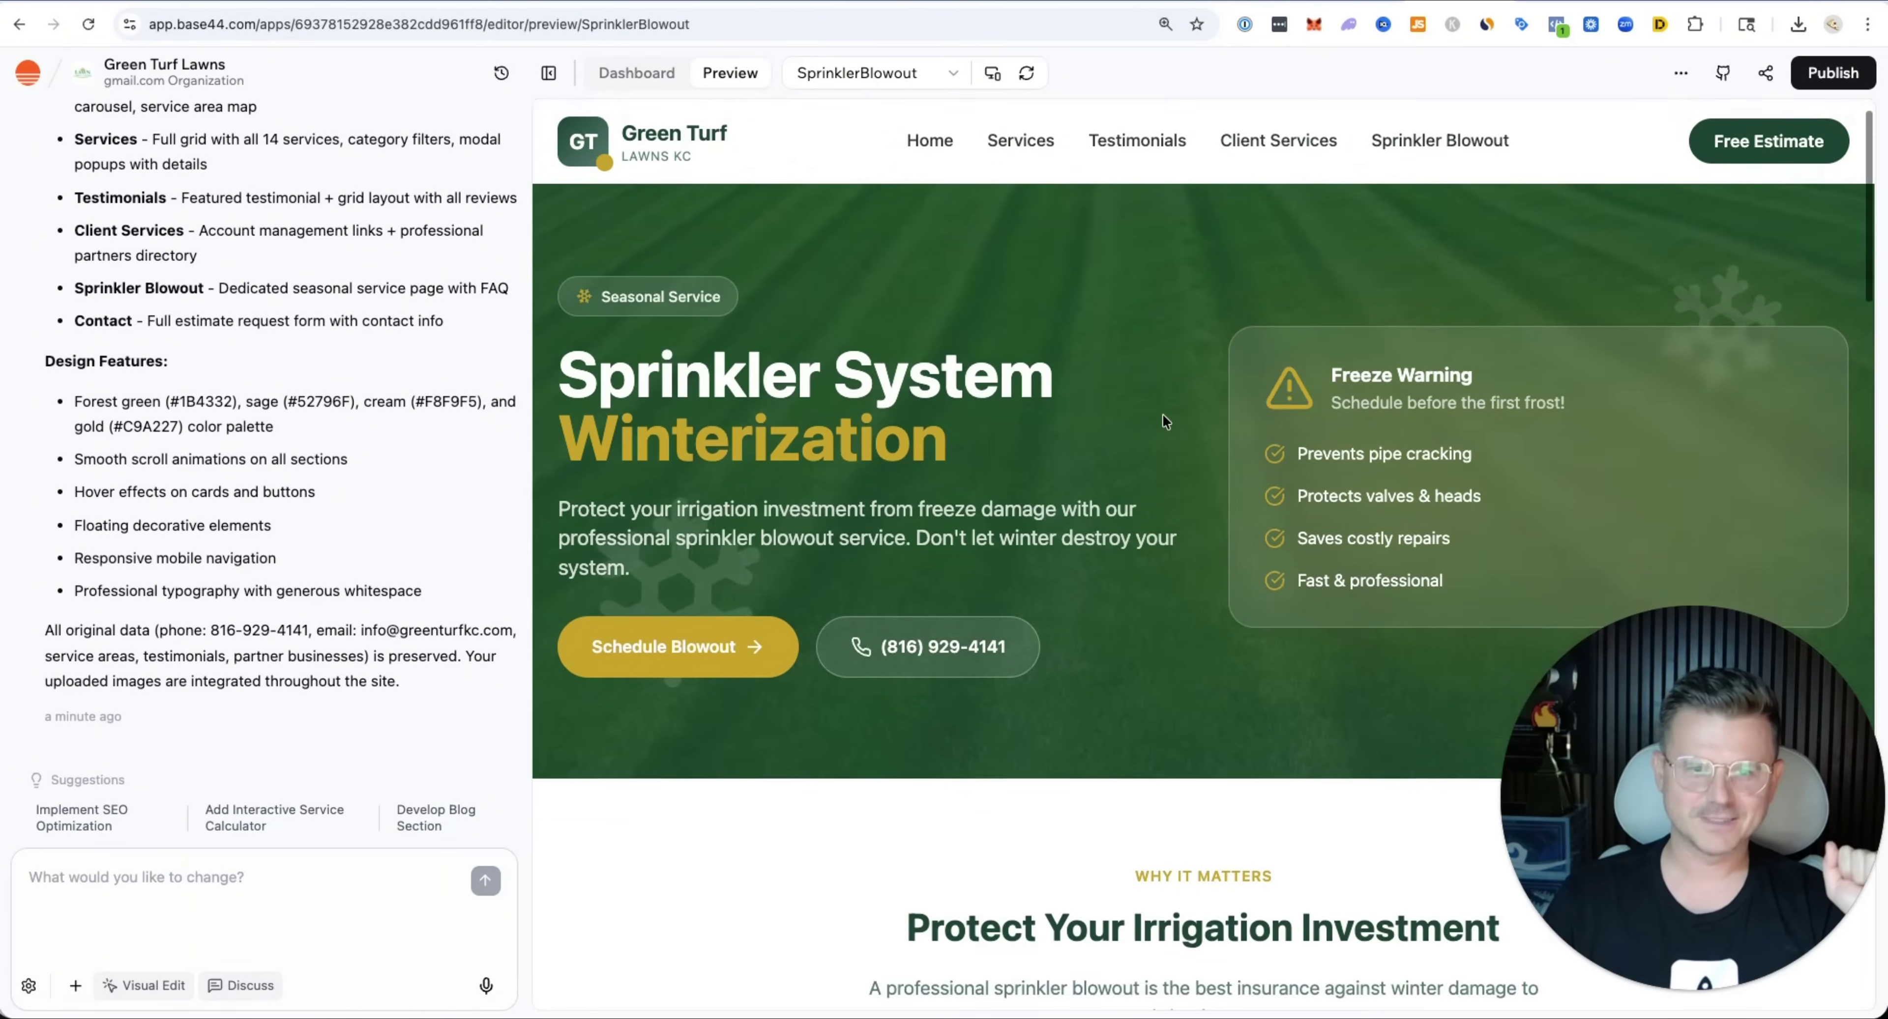
scroll(1162, 413, down, 15)
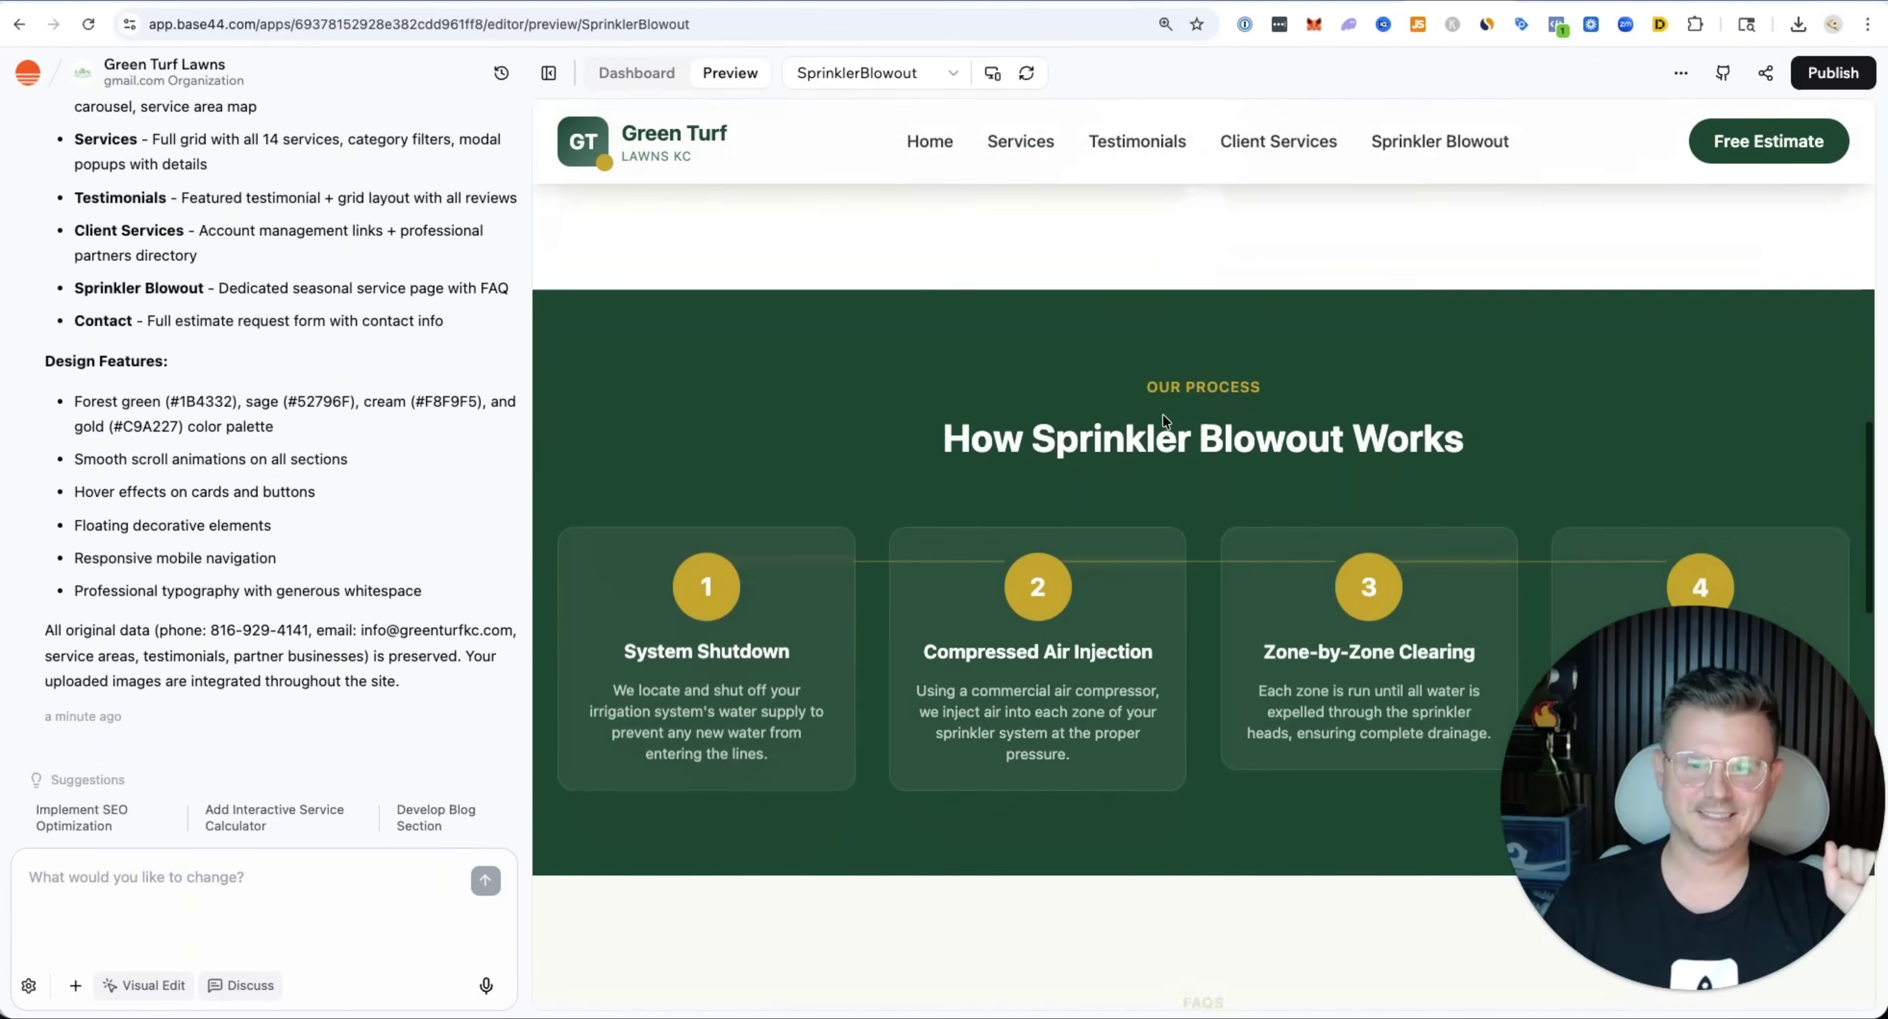
scroll(1162, 413, down, 20)
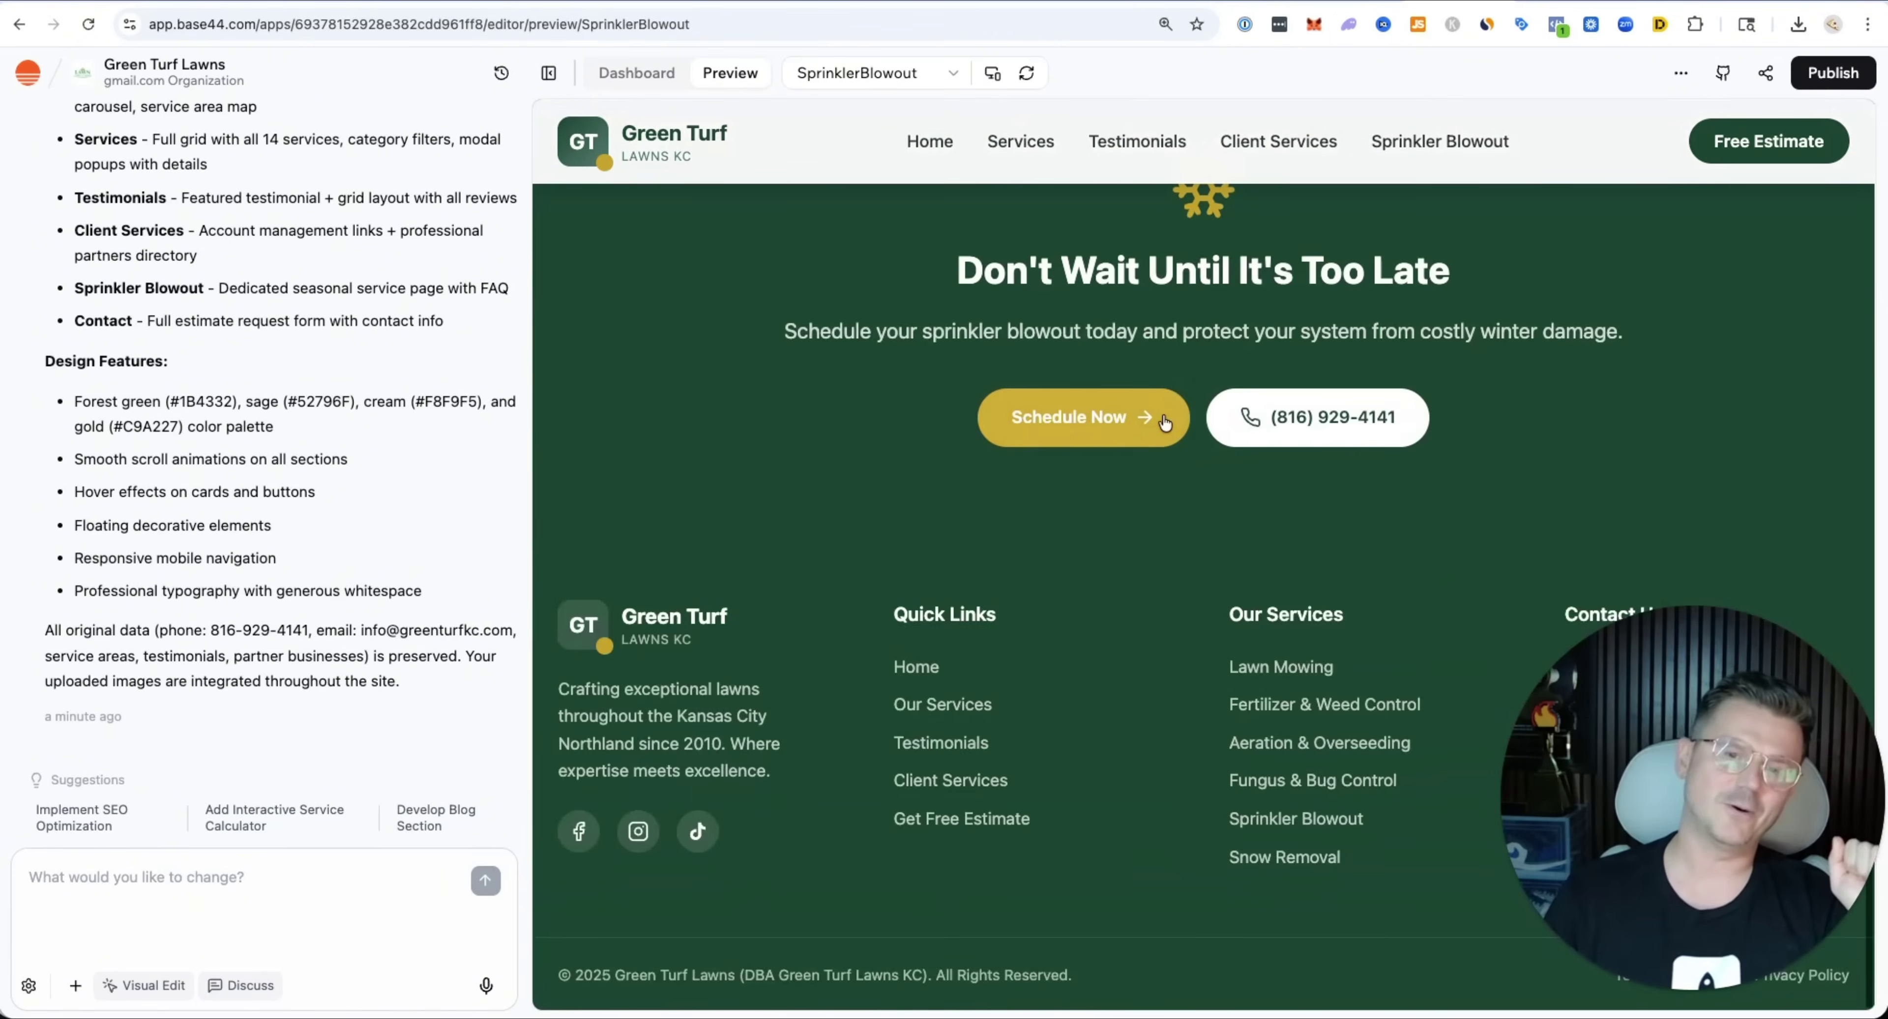
scroll(1165, 423, up, 20)
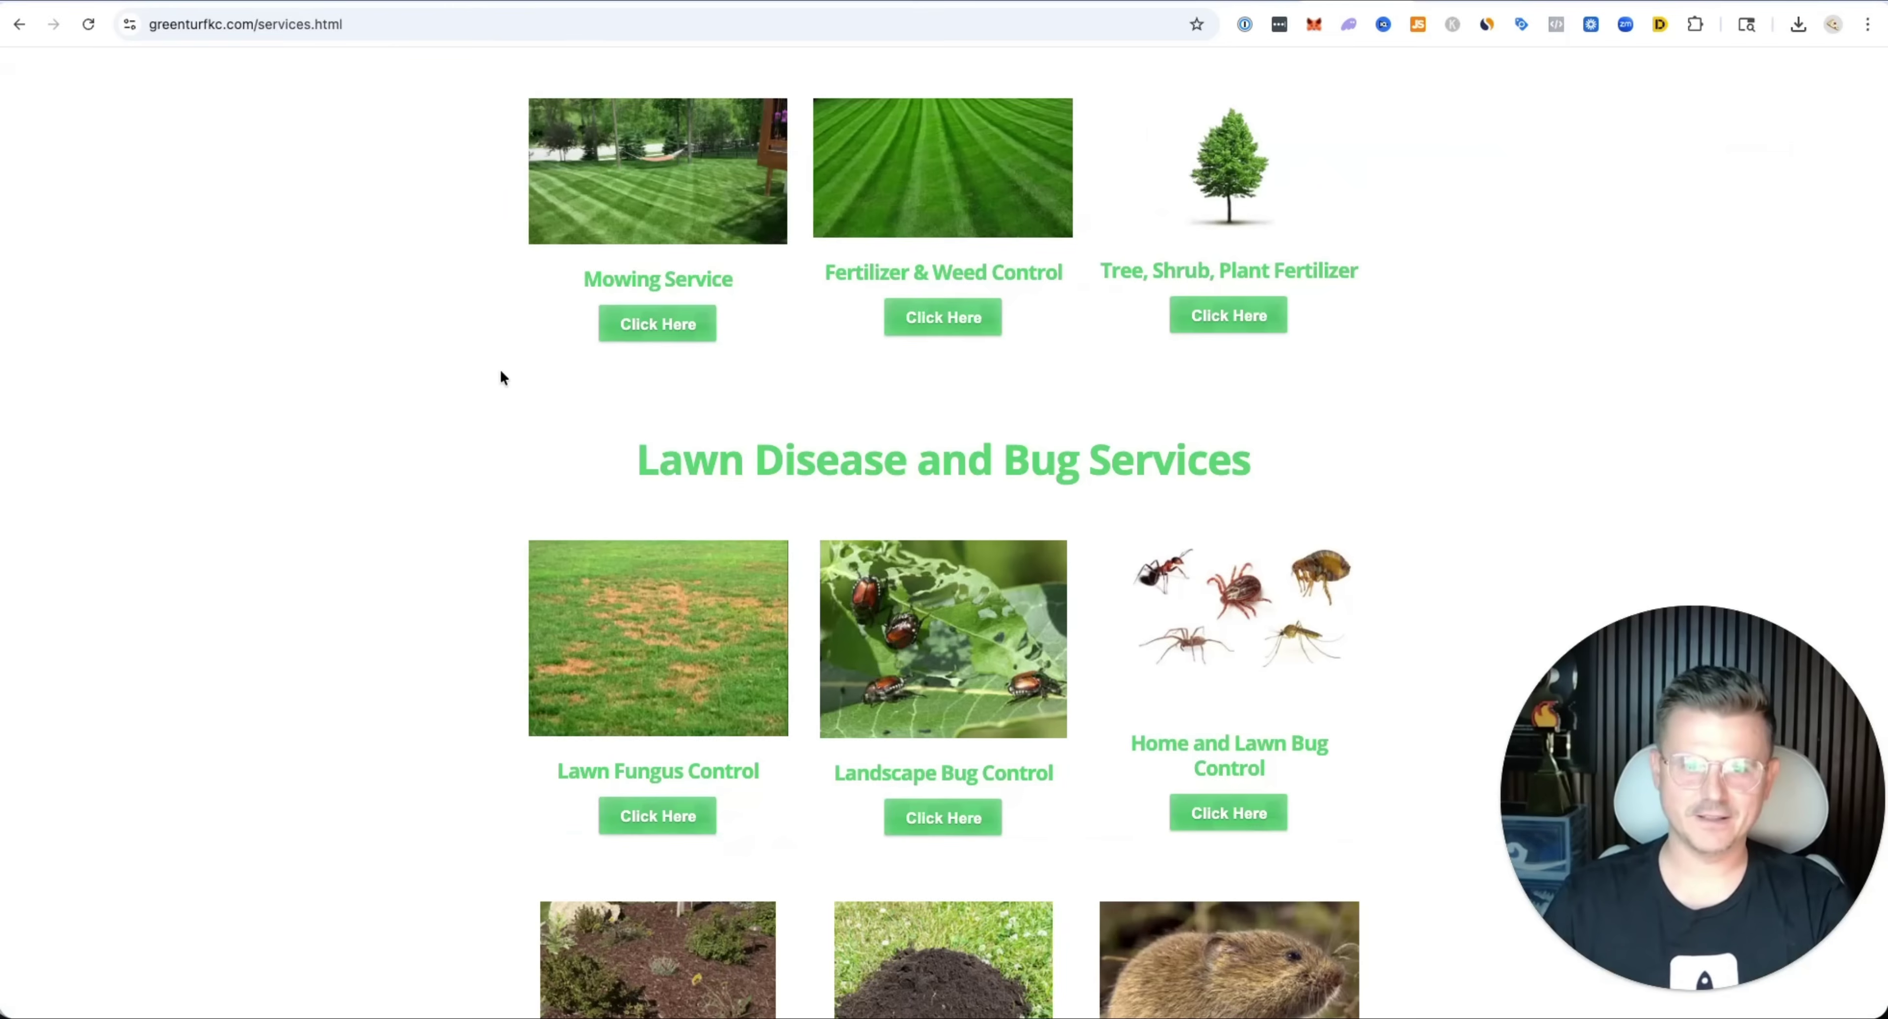
Compare the Services and About pages of the original greenturfkc.com site with the redesigned Sprinkler Blowout page.
scroll(500, 368, up, 6)
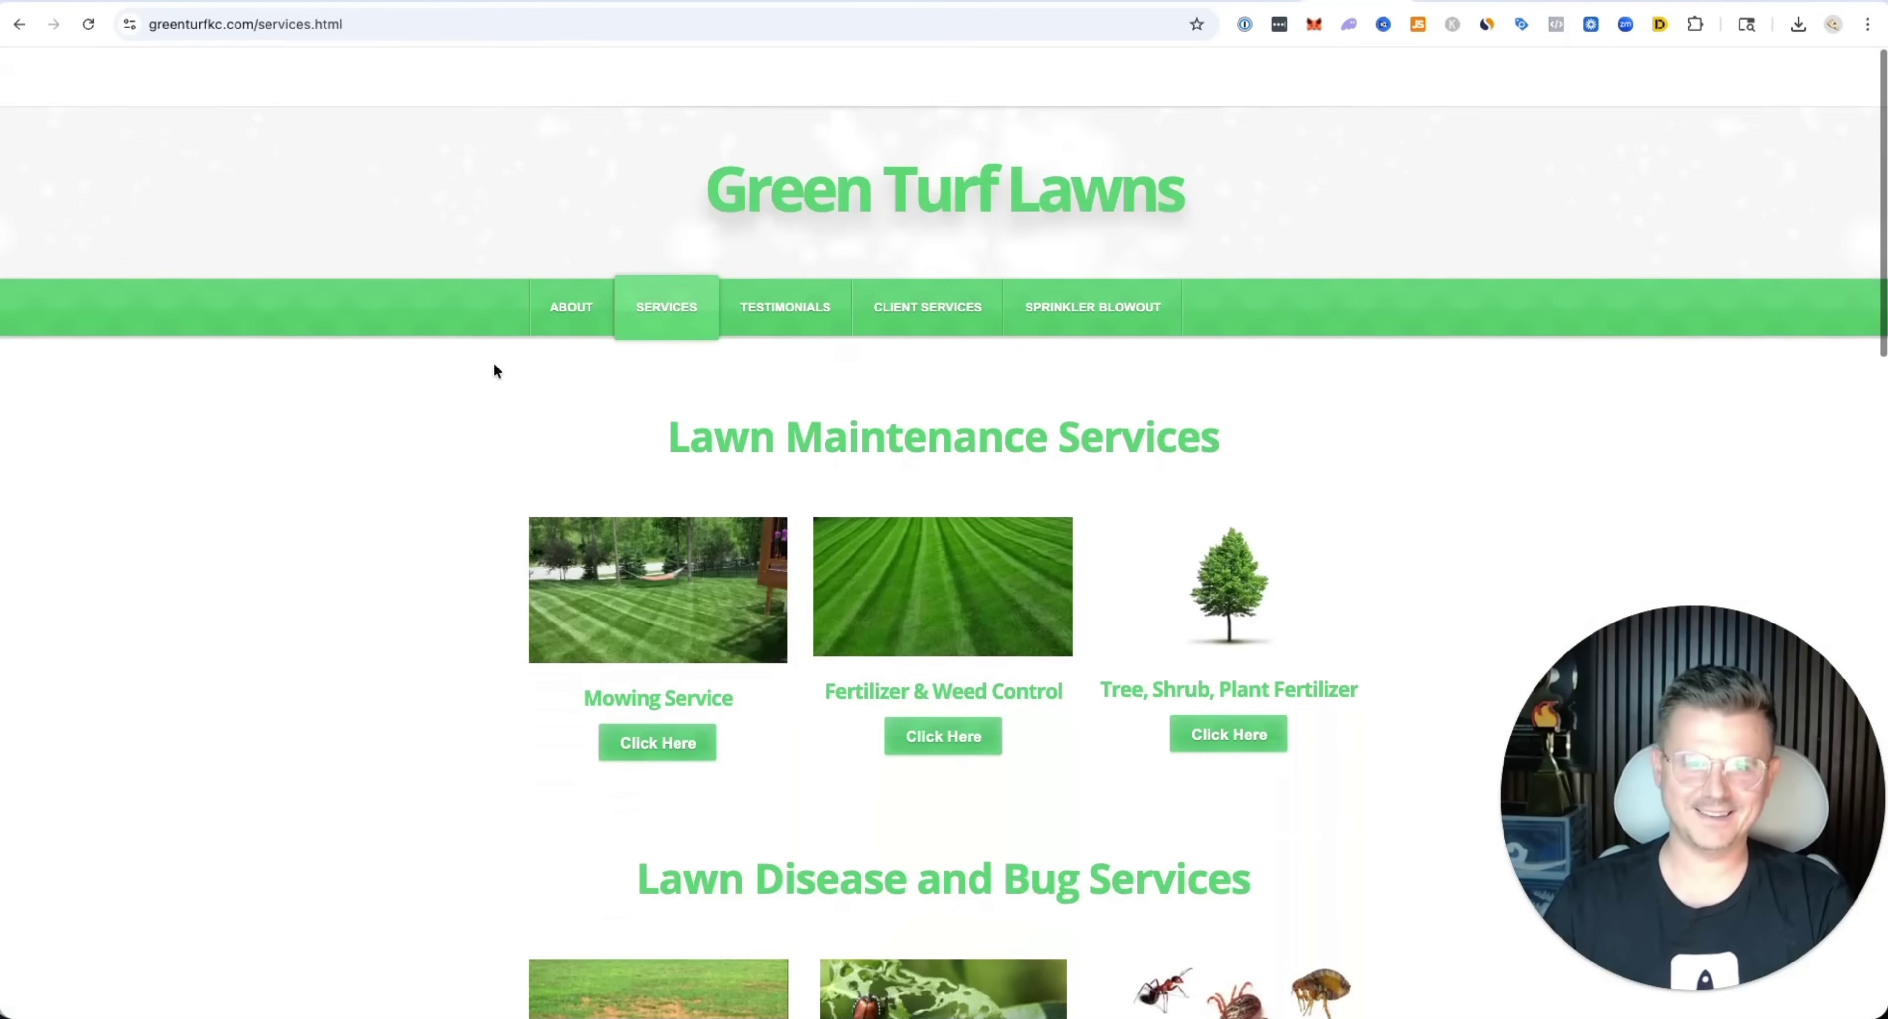
click(565, 296)
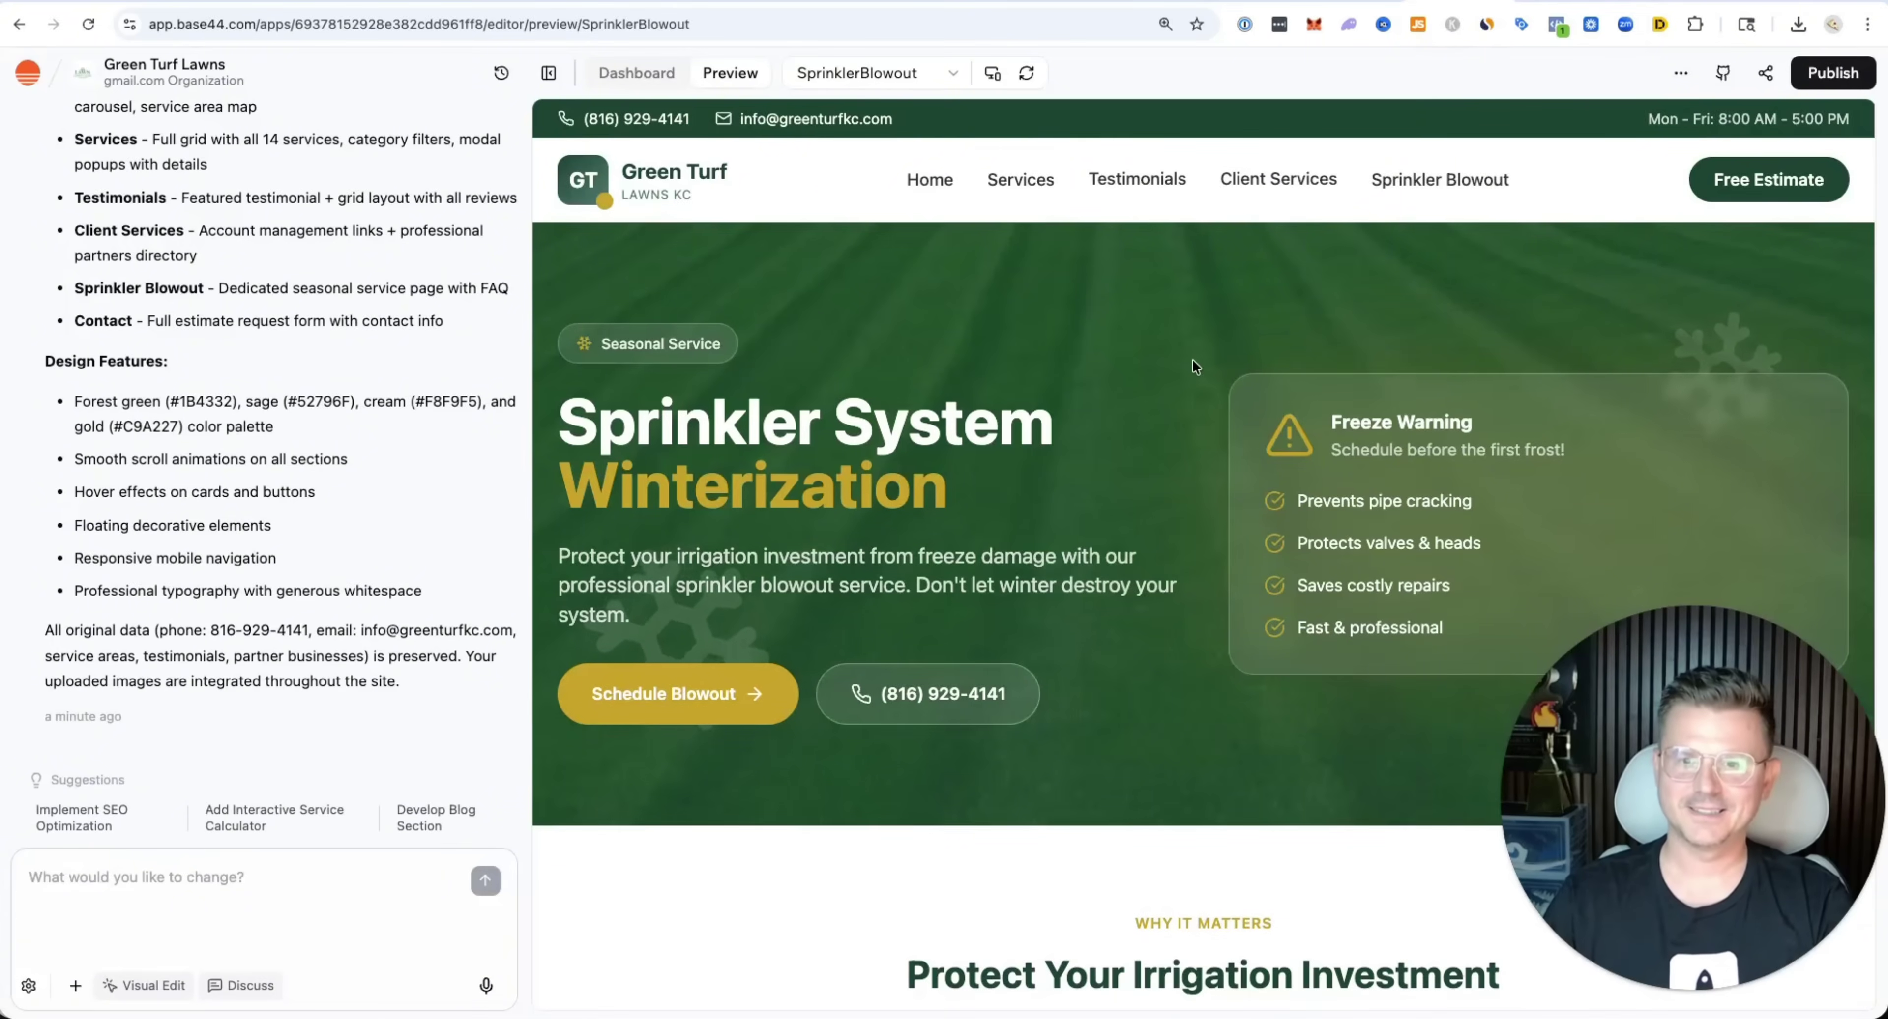
scroll(1192, 359, down, 4)
scroll(1191, 358, up, 4)
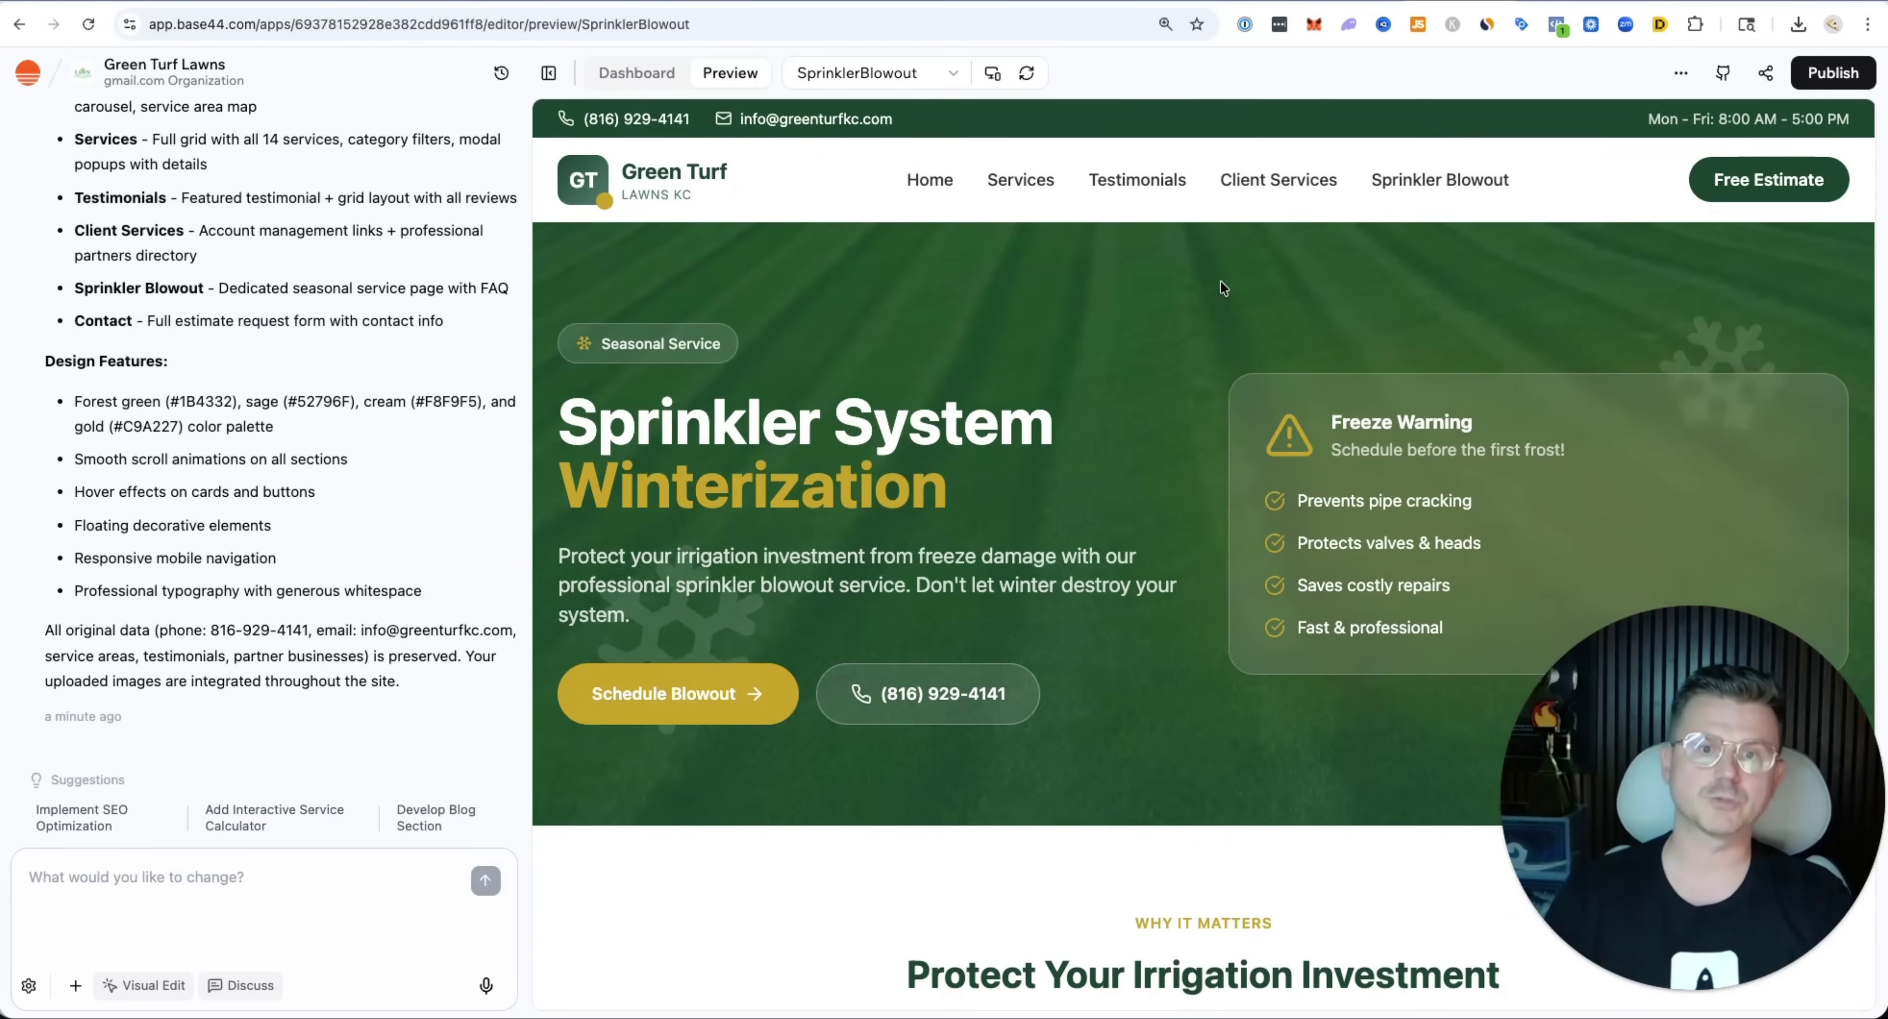
scroll(1194, 380, down, 10)
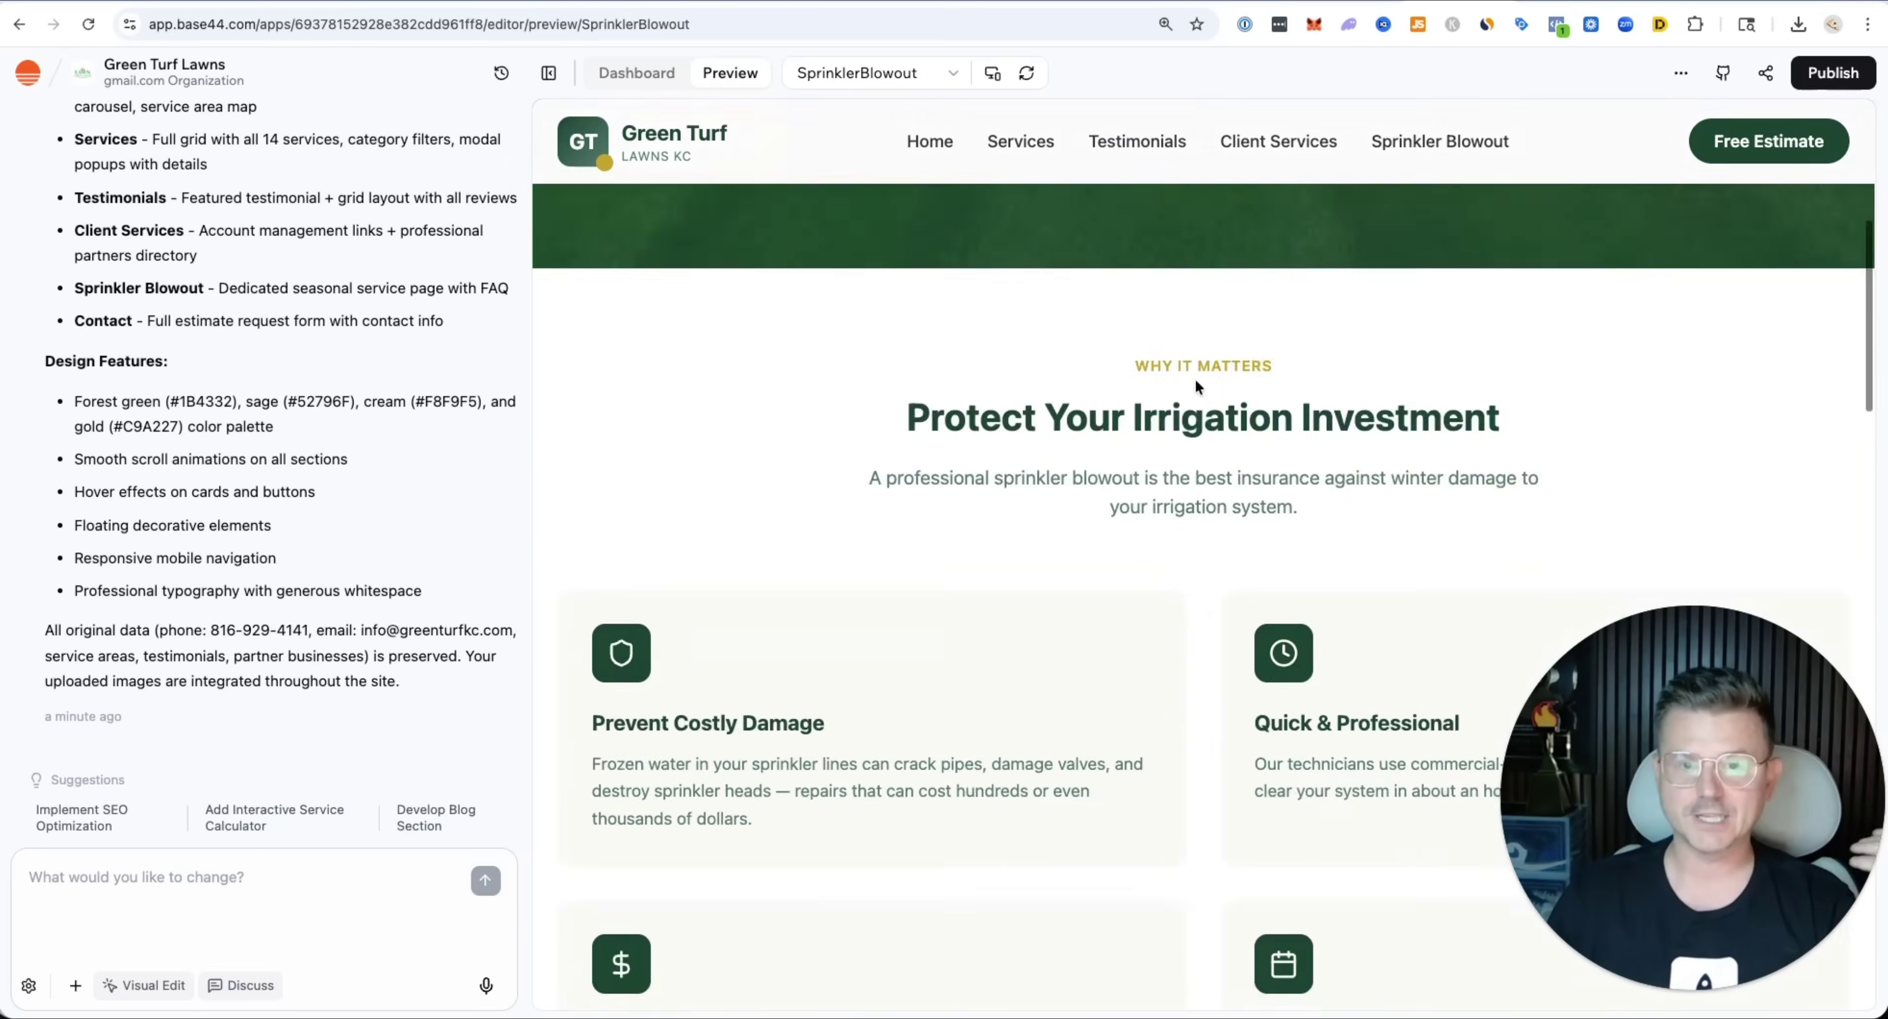
scroll(1195, 382, down, 10)
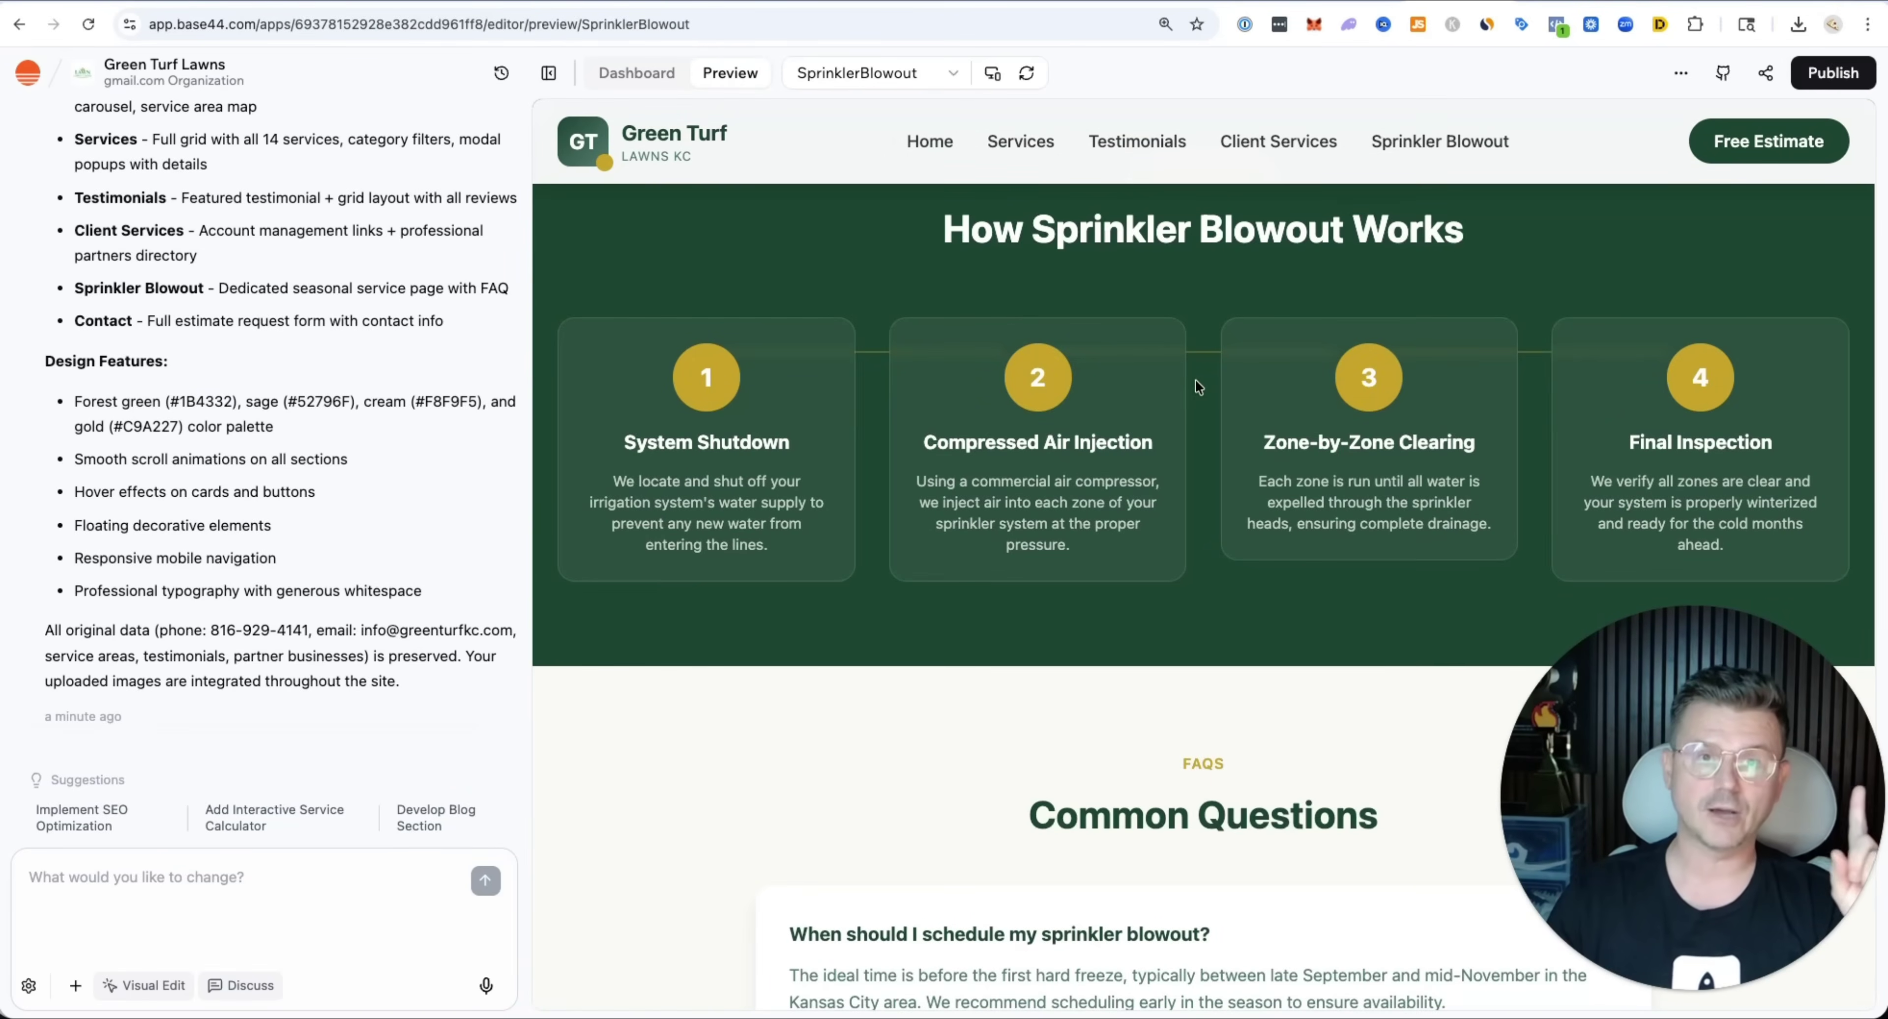
scroll(1195, 386, down, 10)
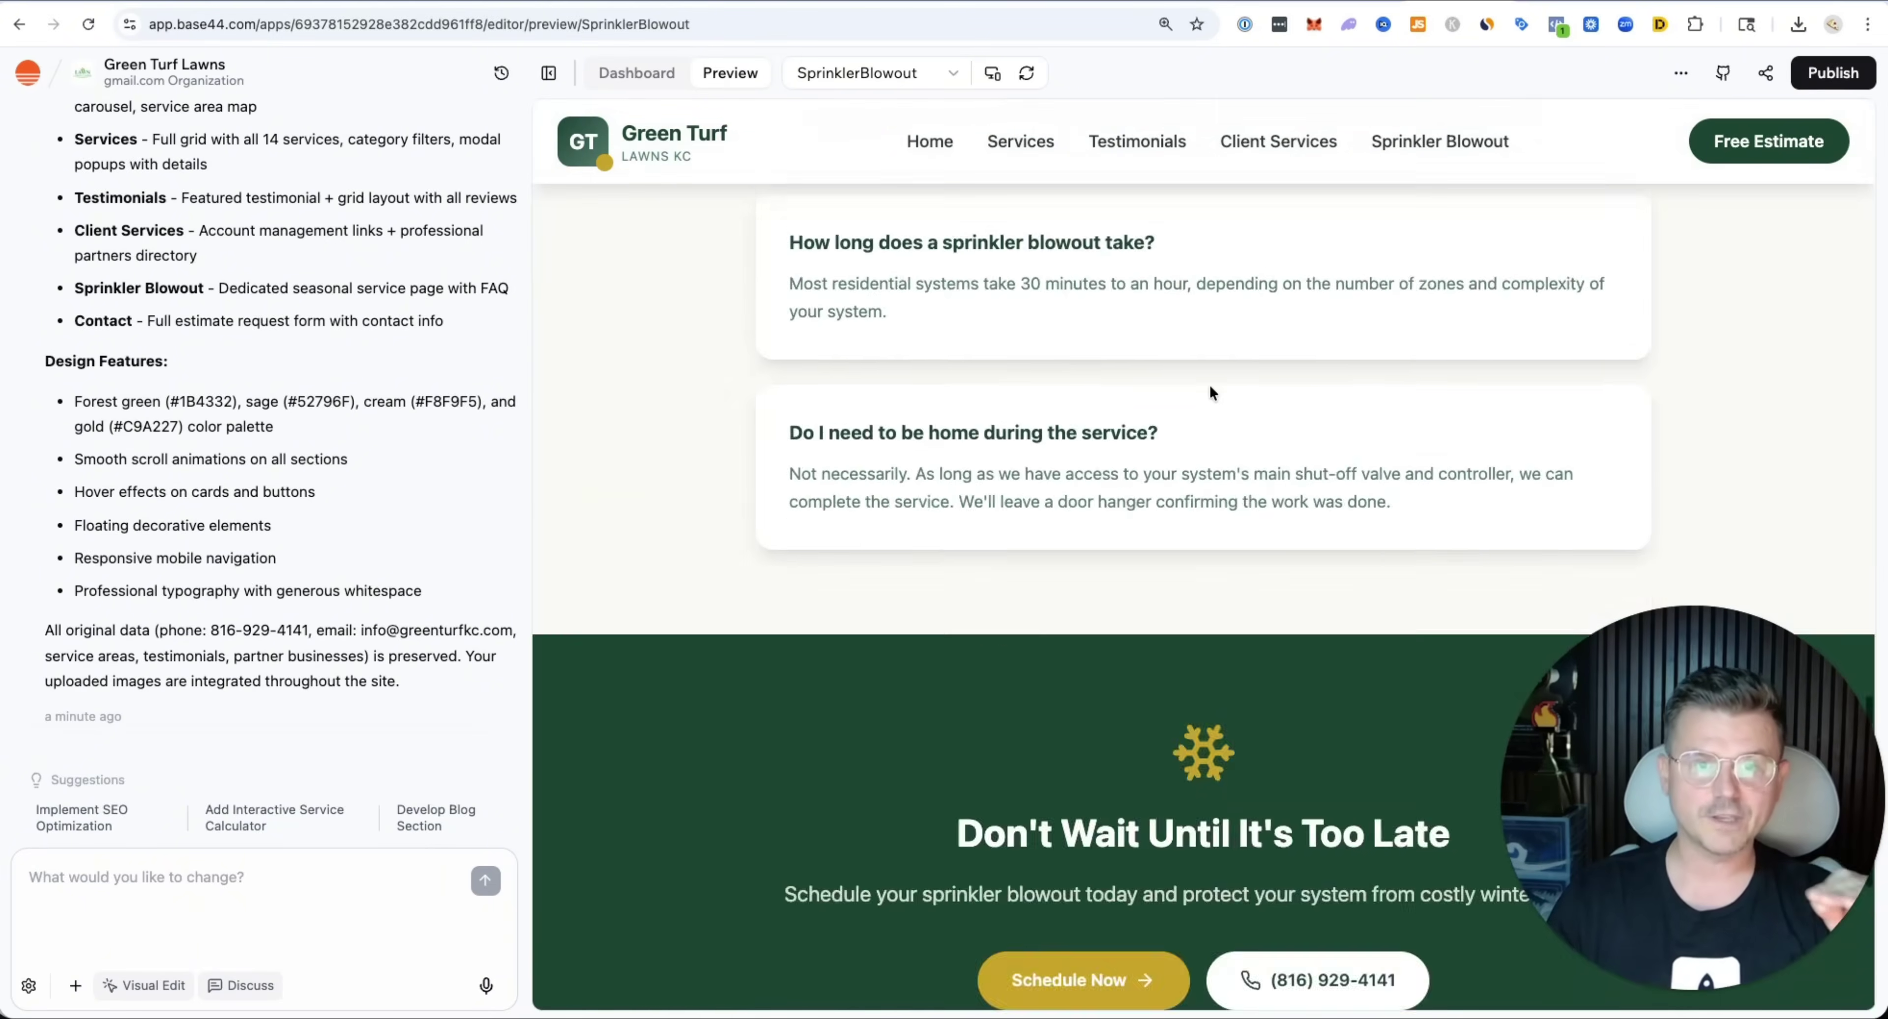
scroll(1211, 391, down, 10)
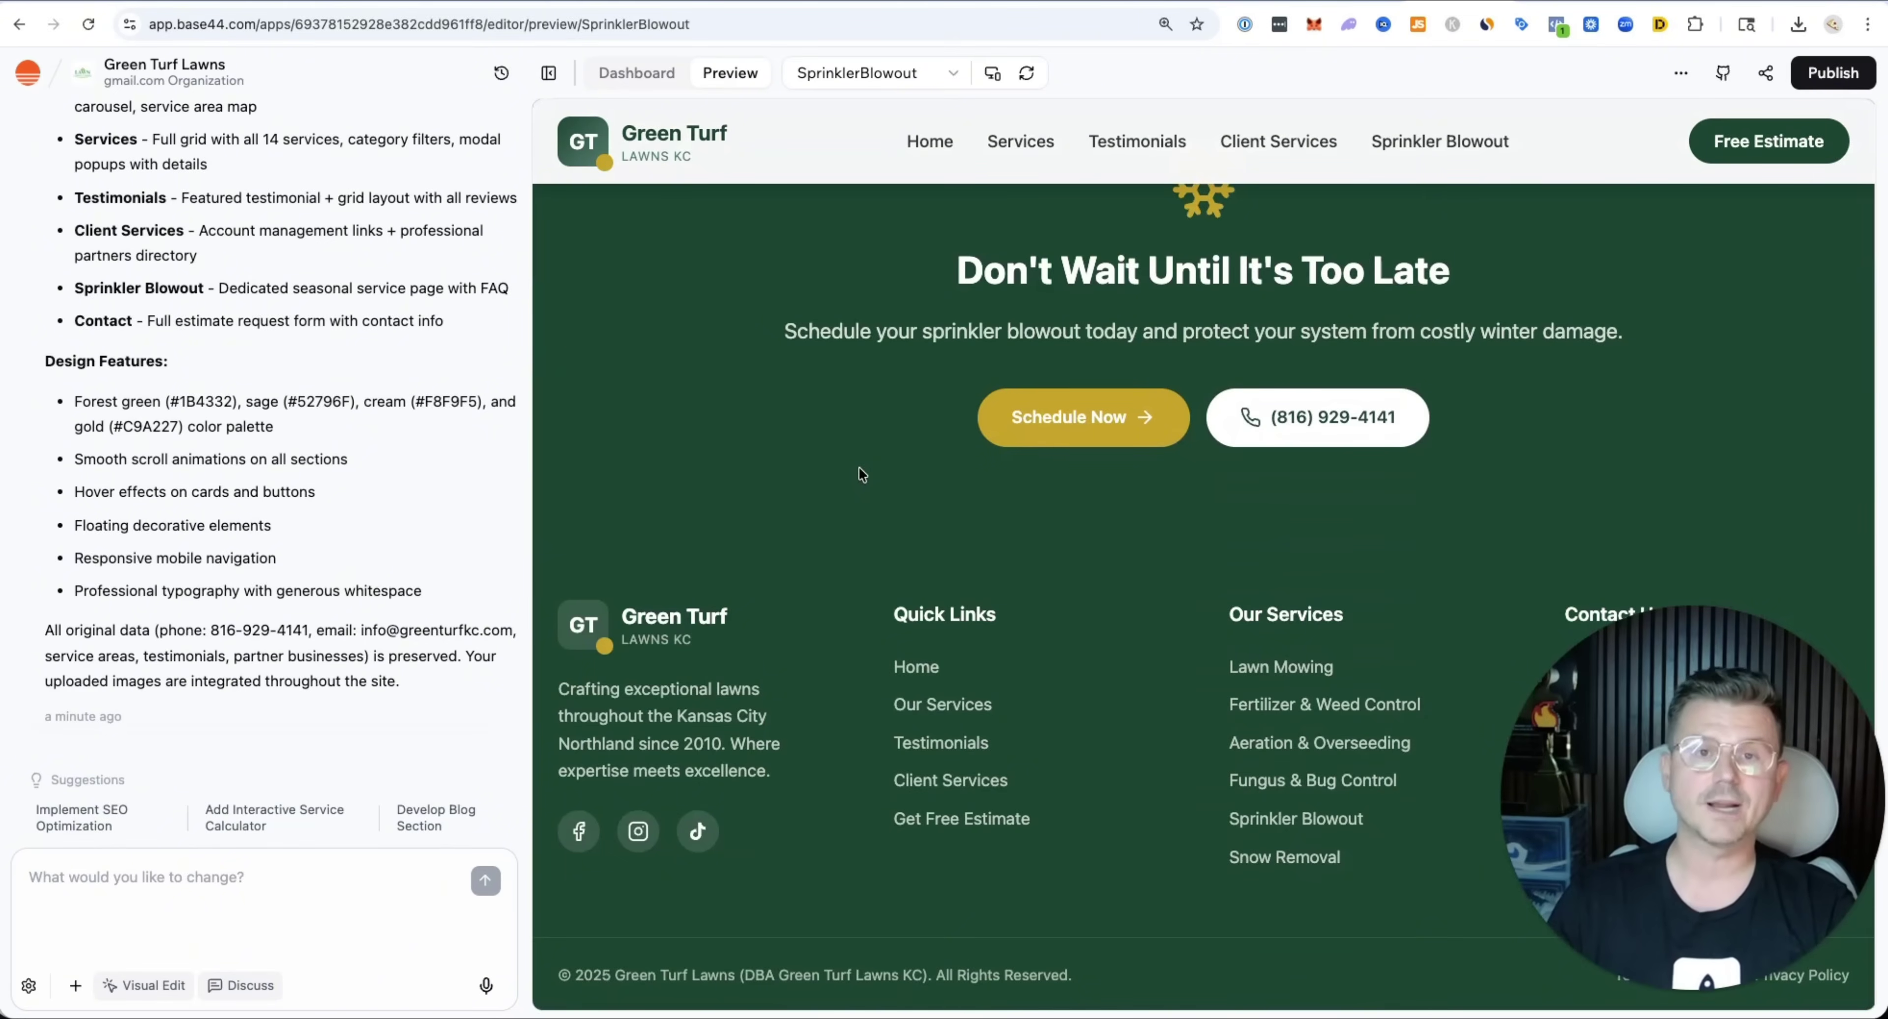
scroll(858, 473, up, 20)
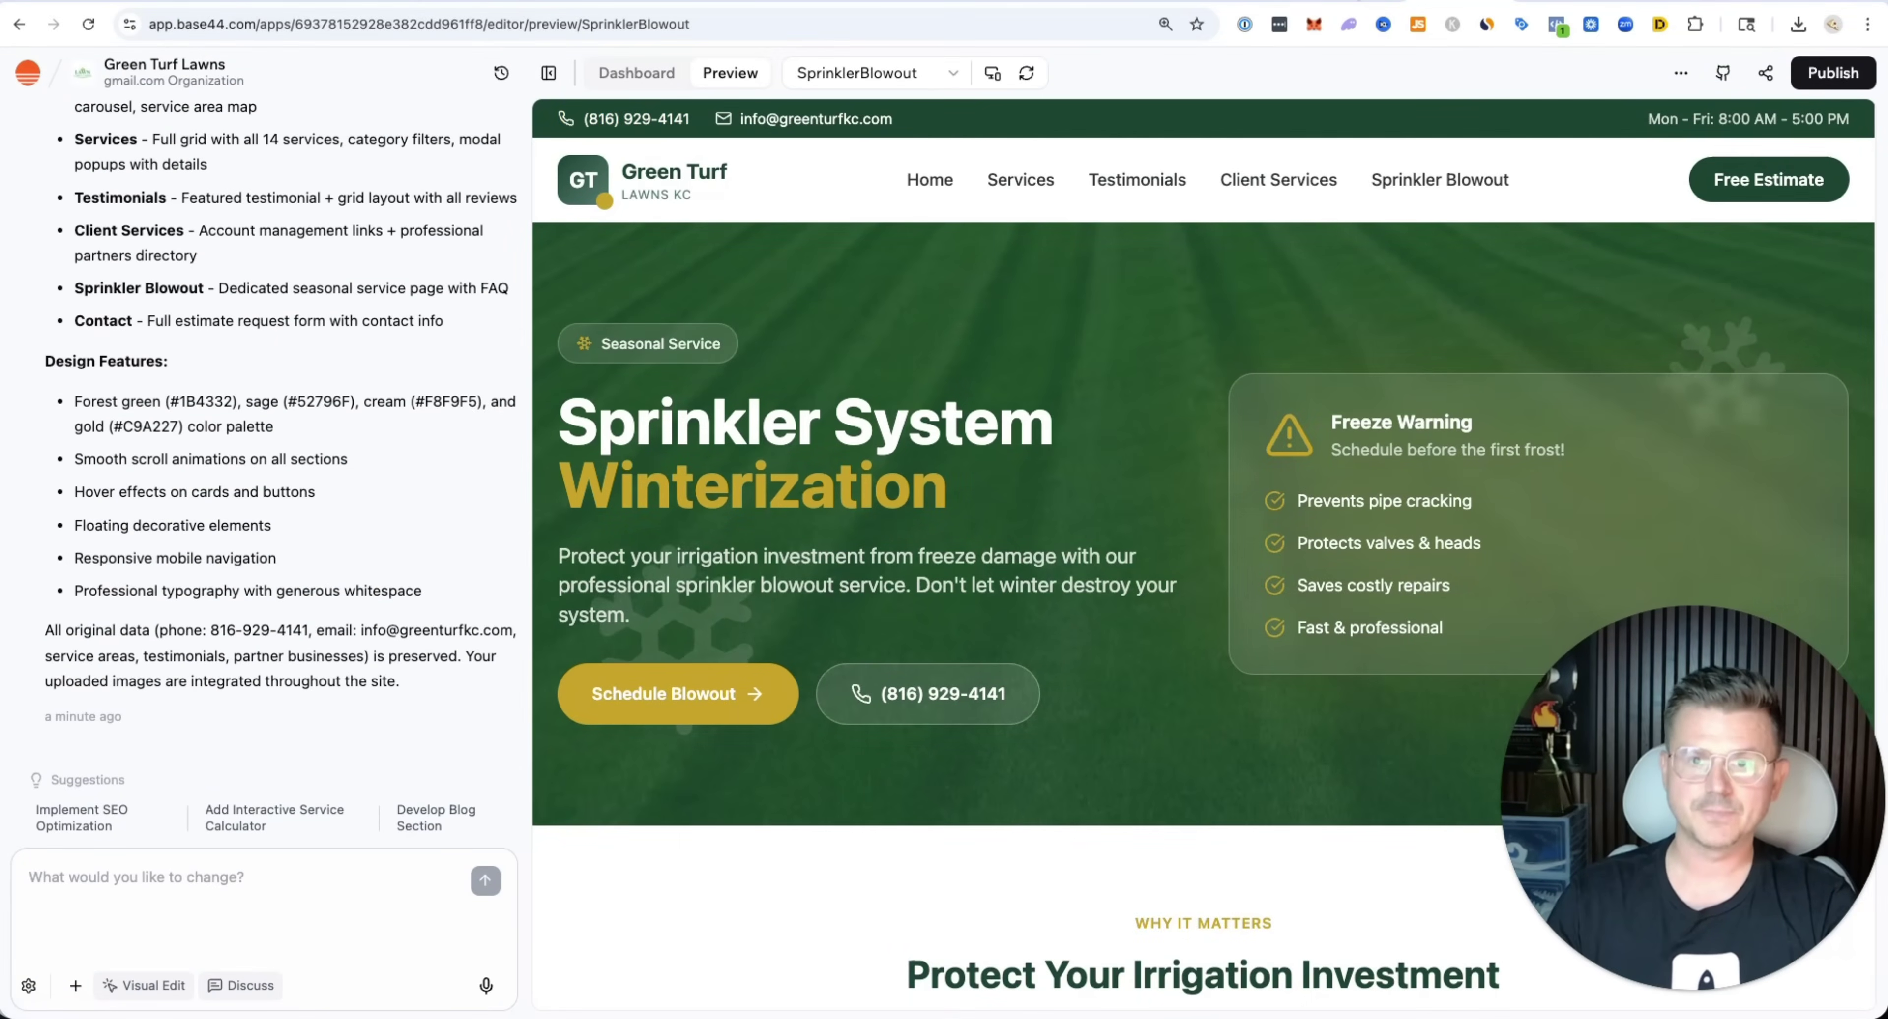
key(ctrl+Tab)
scroll(808, 350, down, 5)
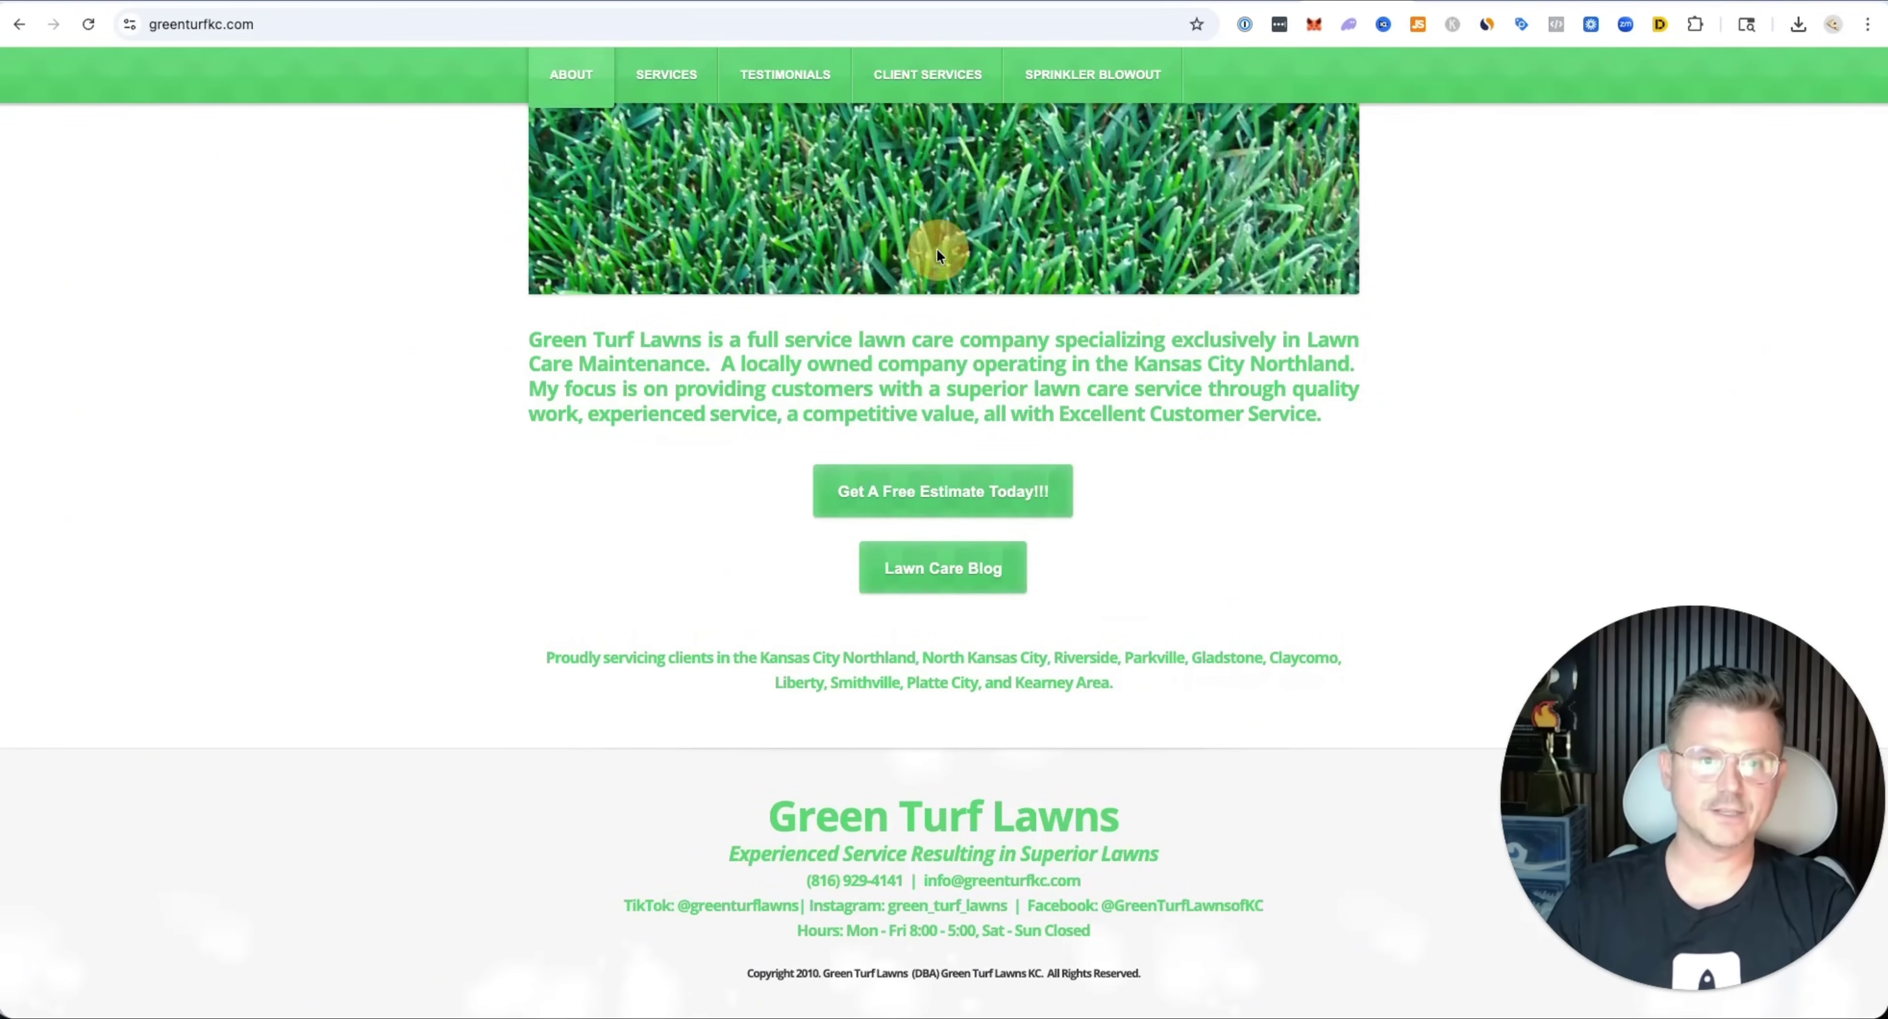
key(ctrl+shift+Tab)
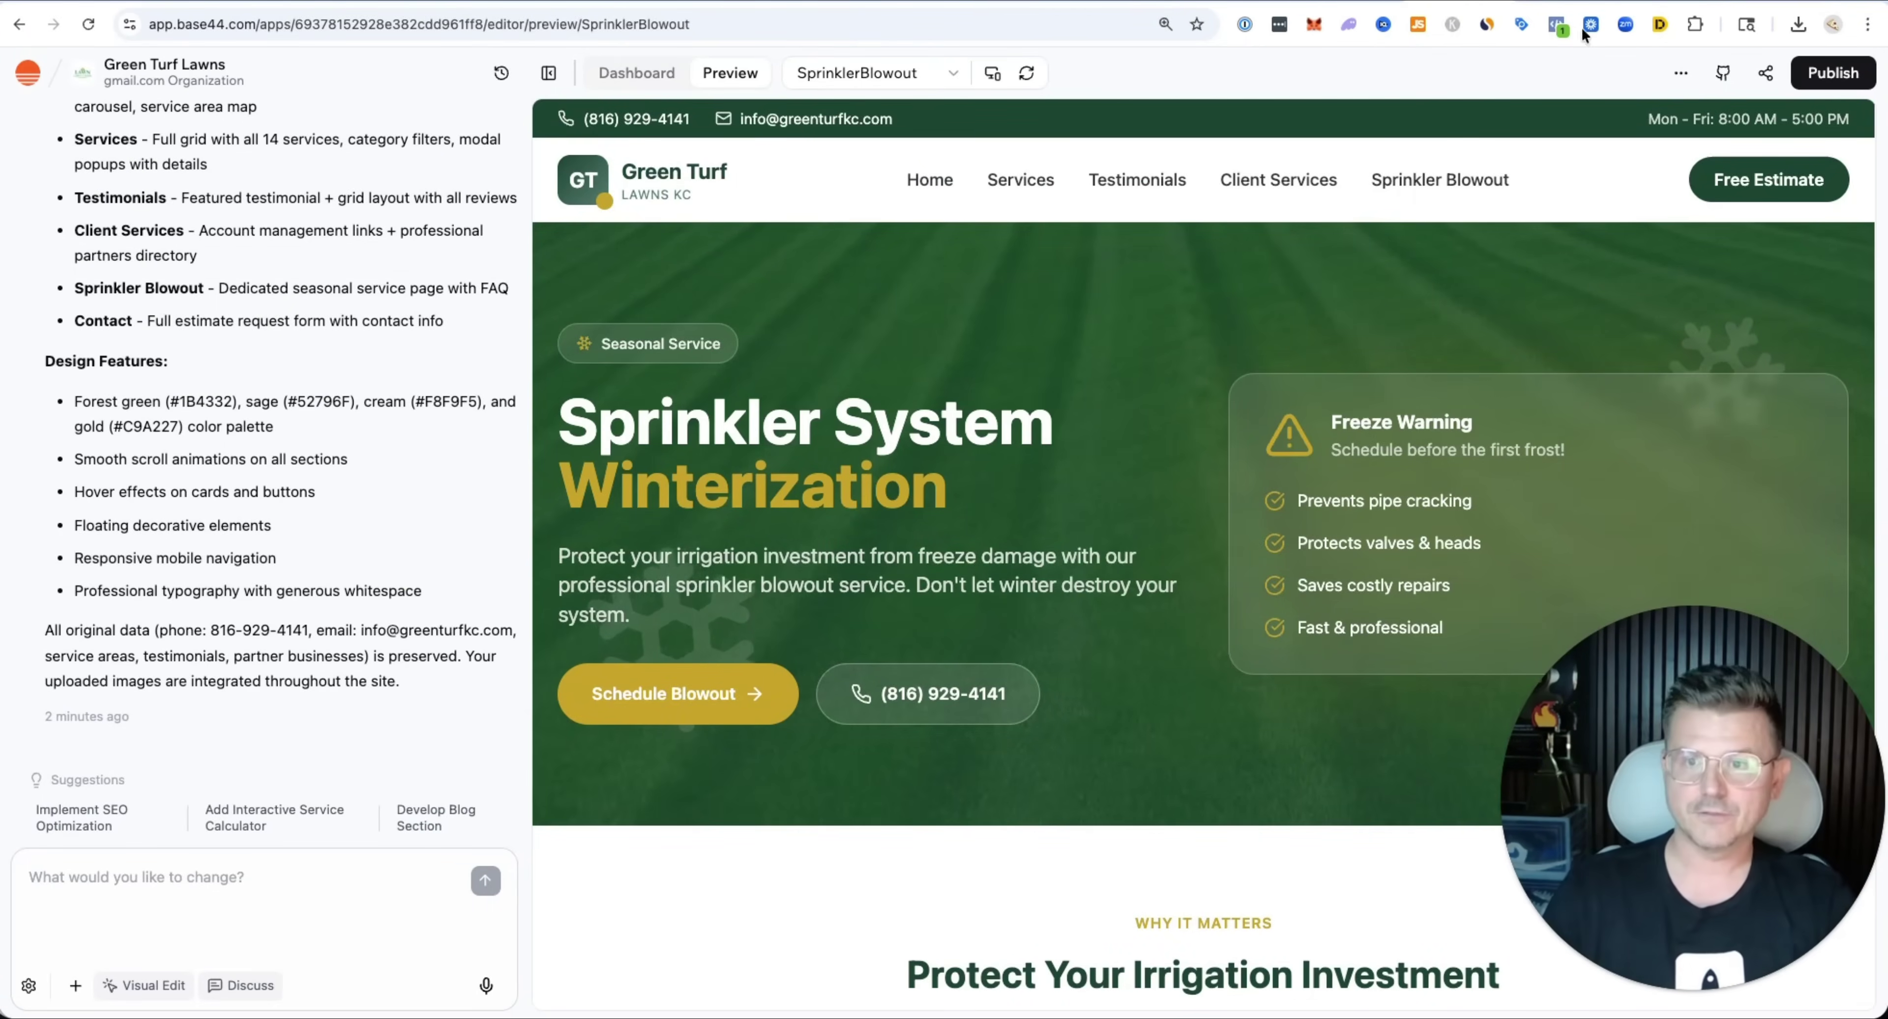
Change the app's built-in domain to green-turf.base44.app.
click(1847, 77)
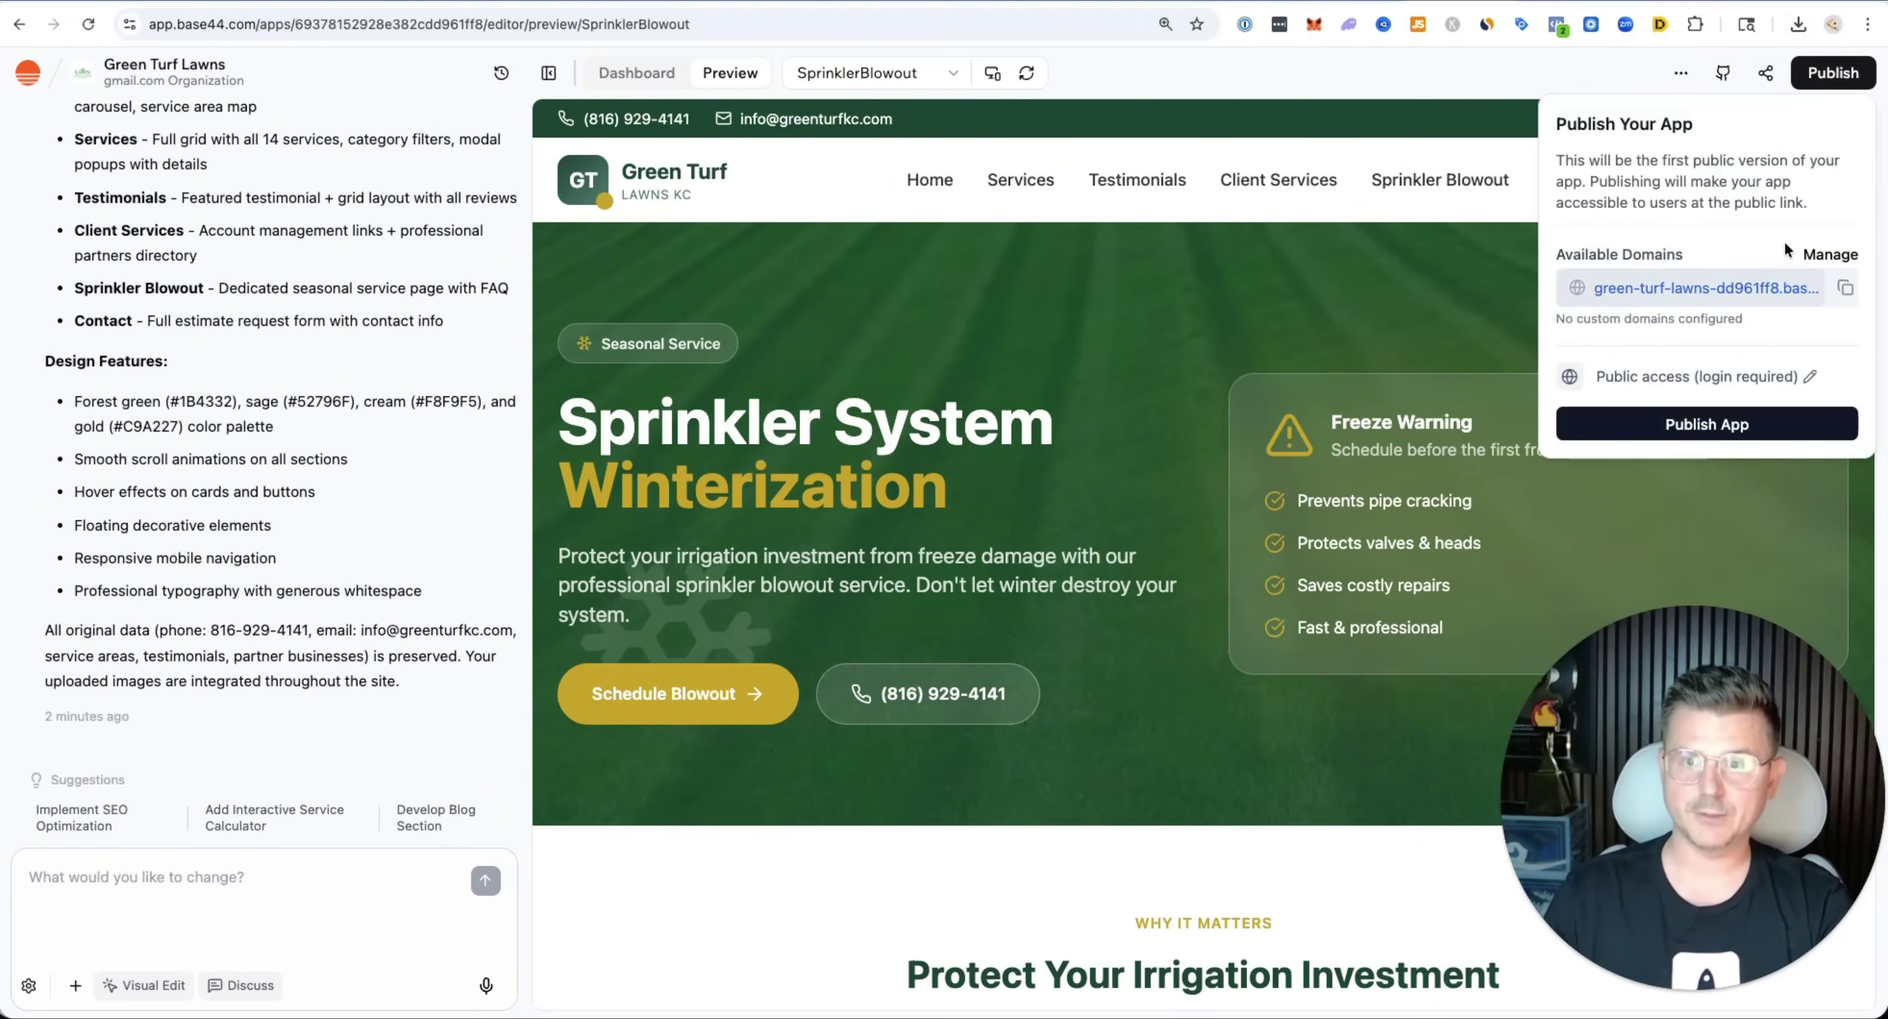
click(1843, 76)
click(1832, 70)
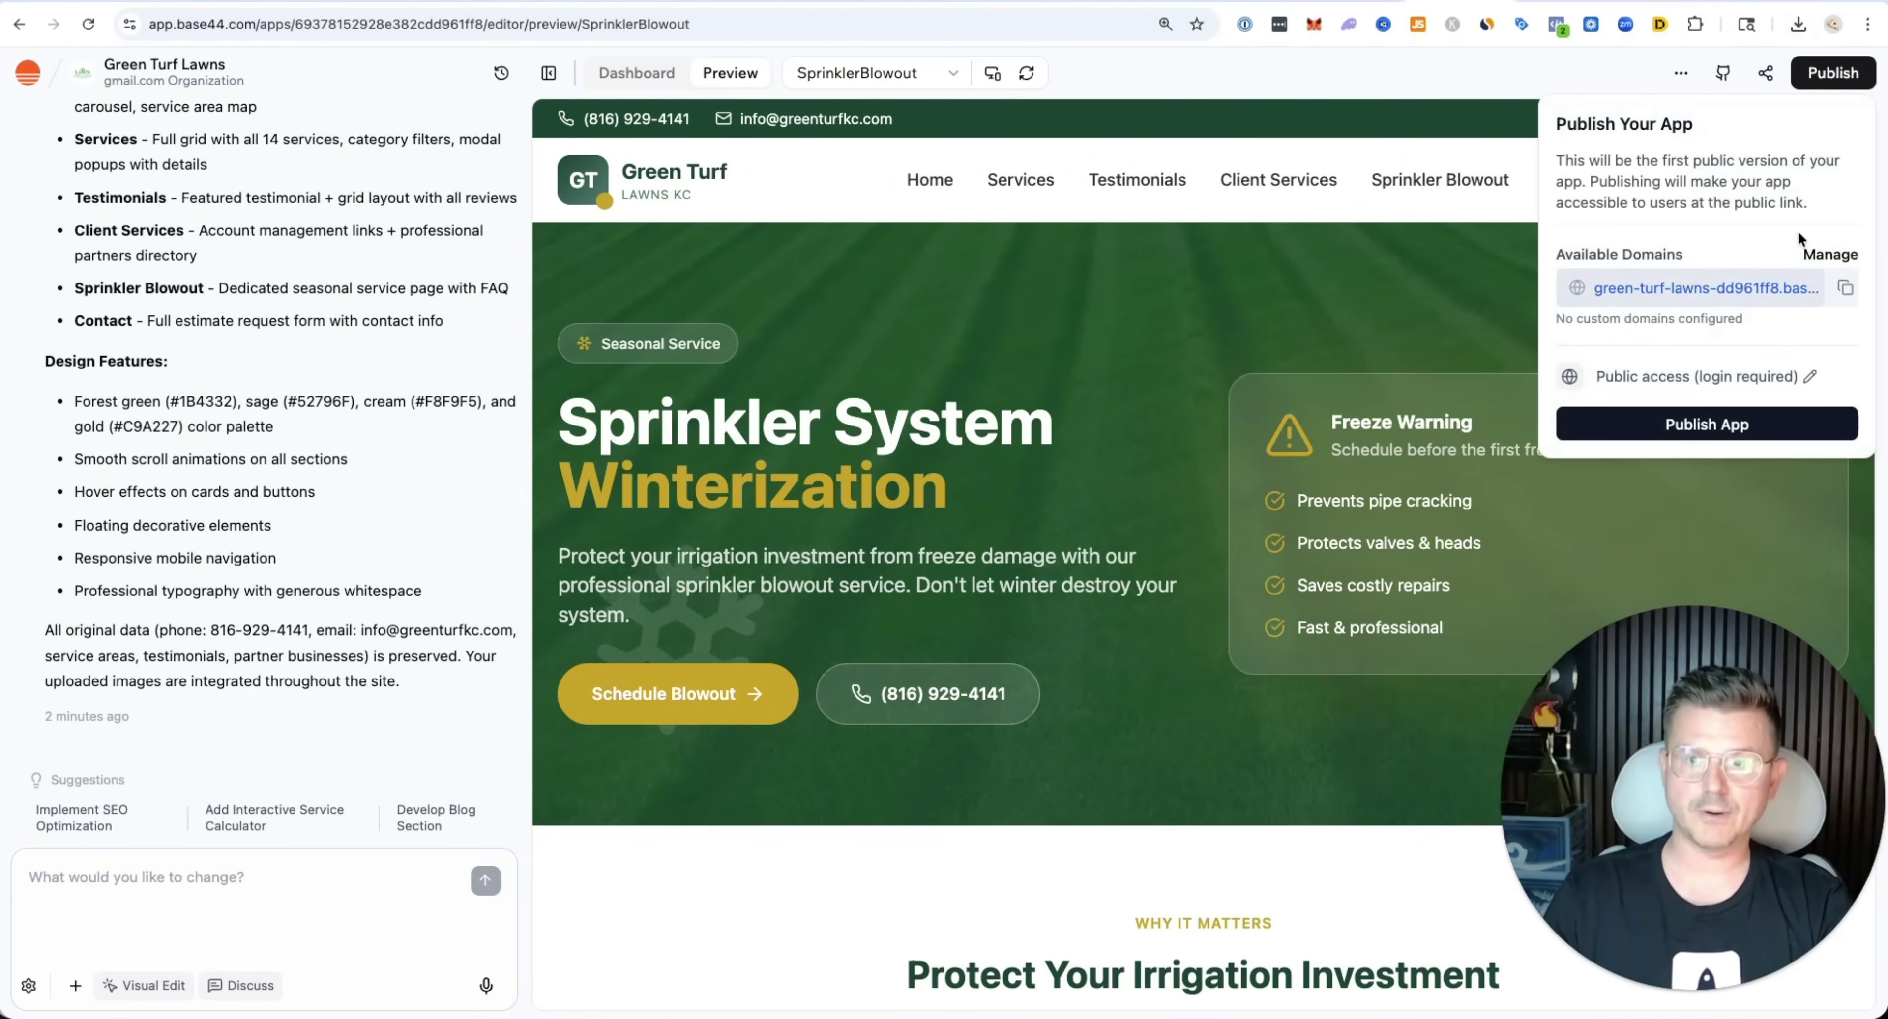
click(1826, 256)
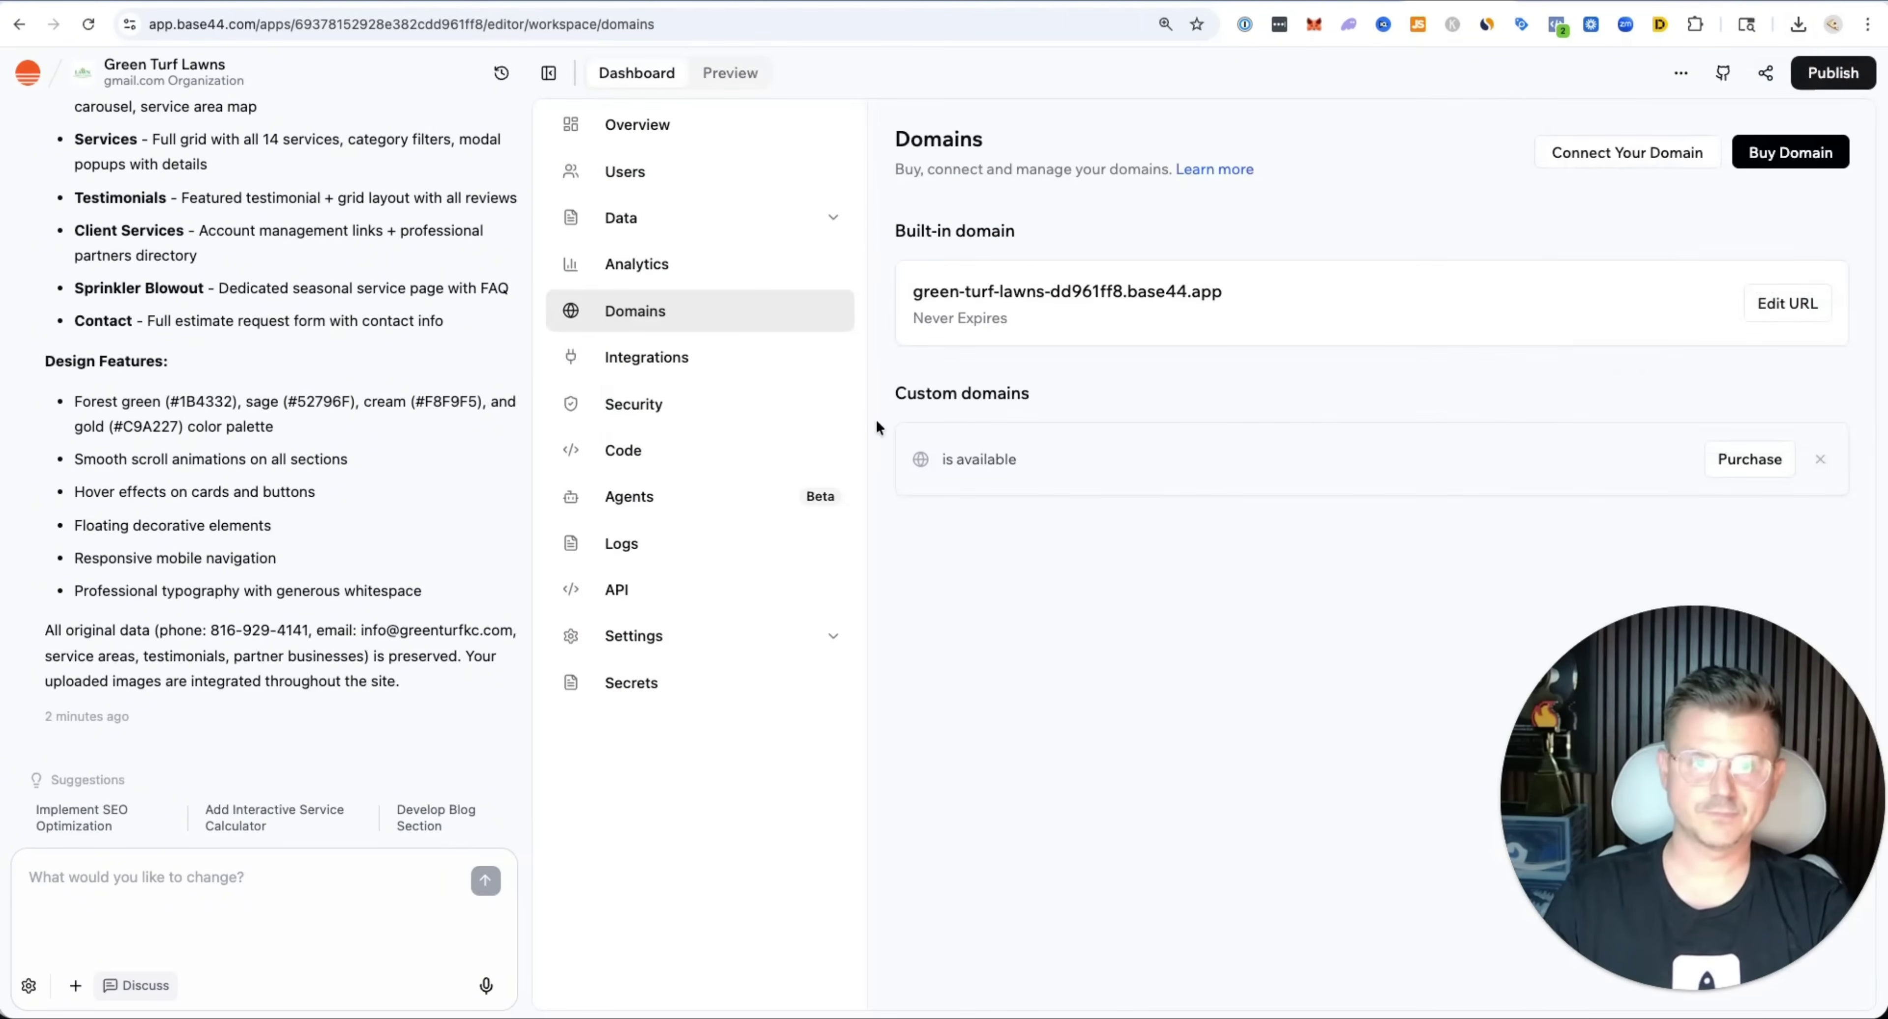
click(1782, 303)
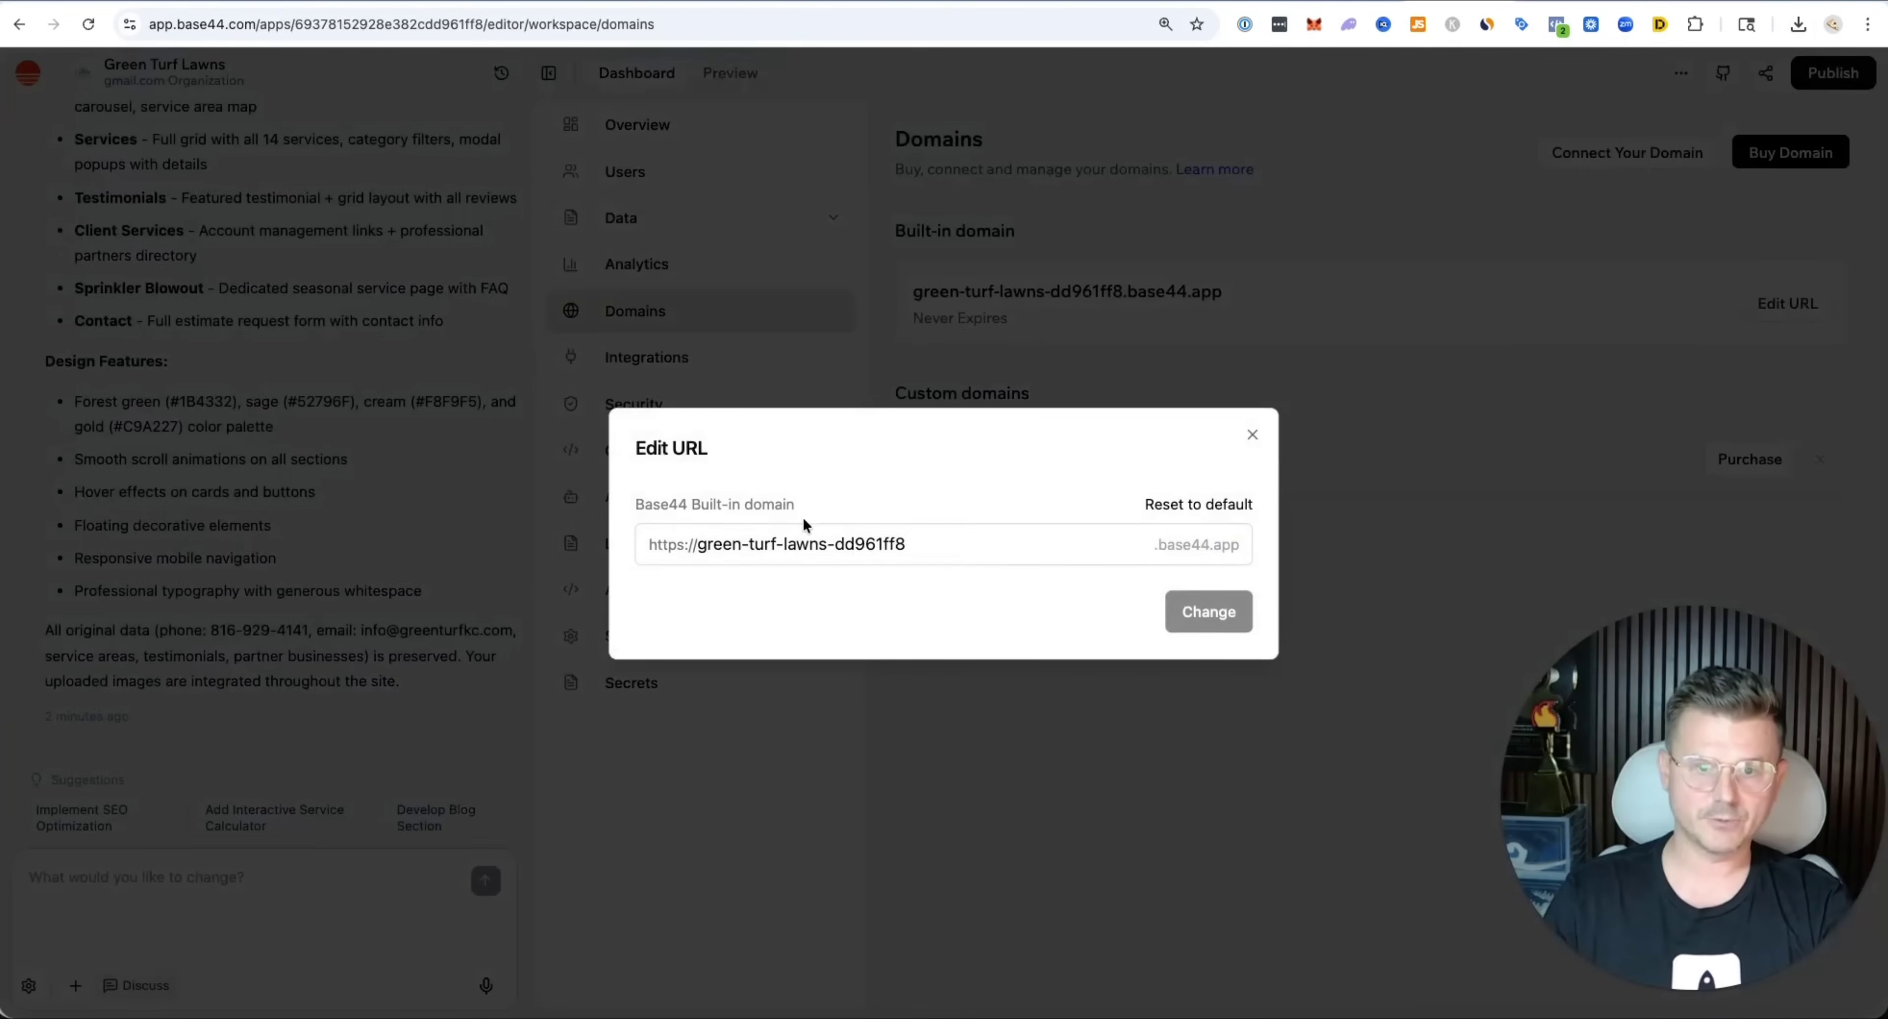
drag(777, 545, 1028, 547)
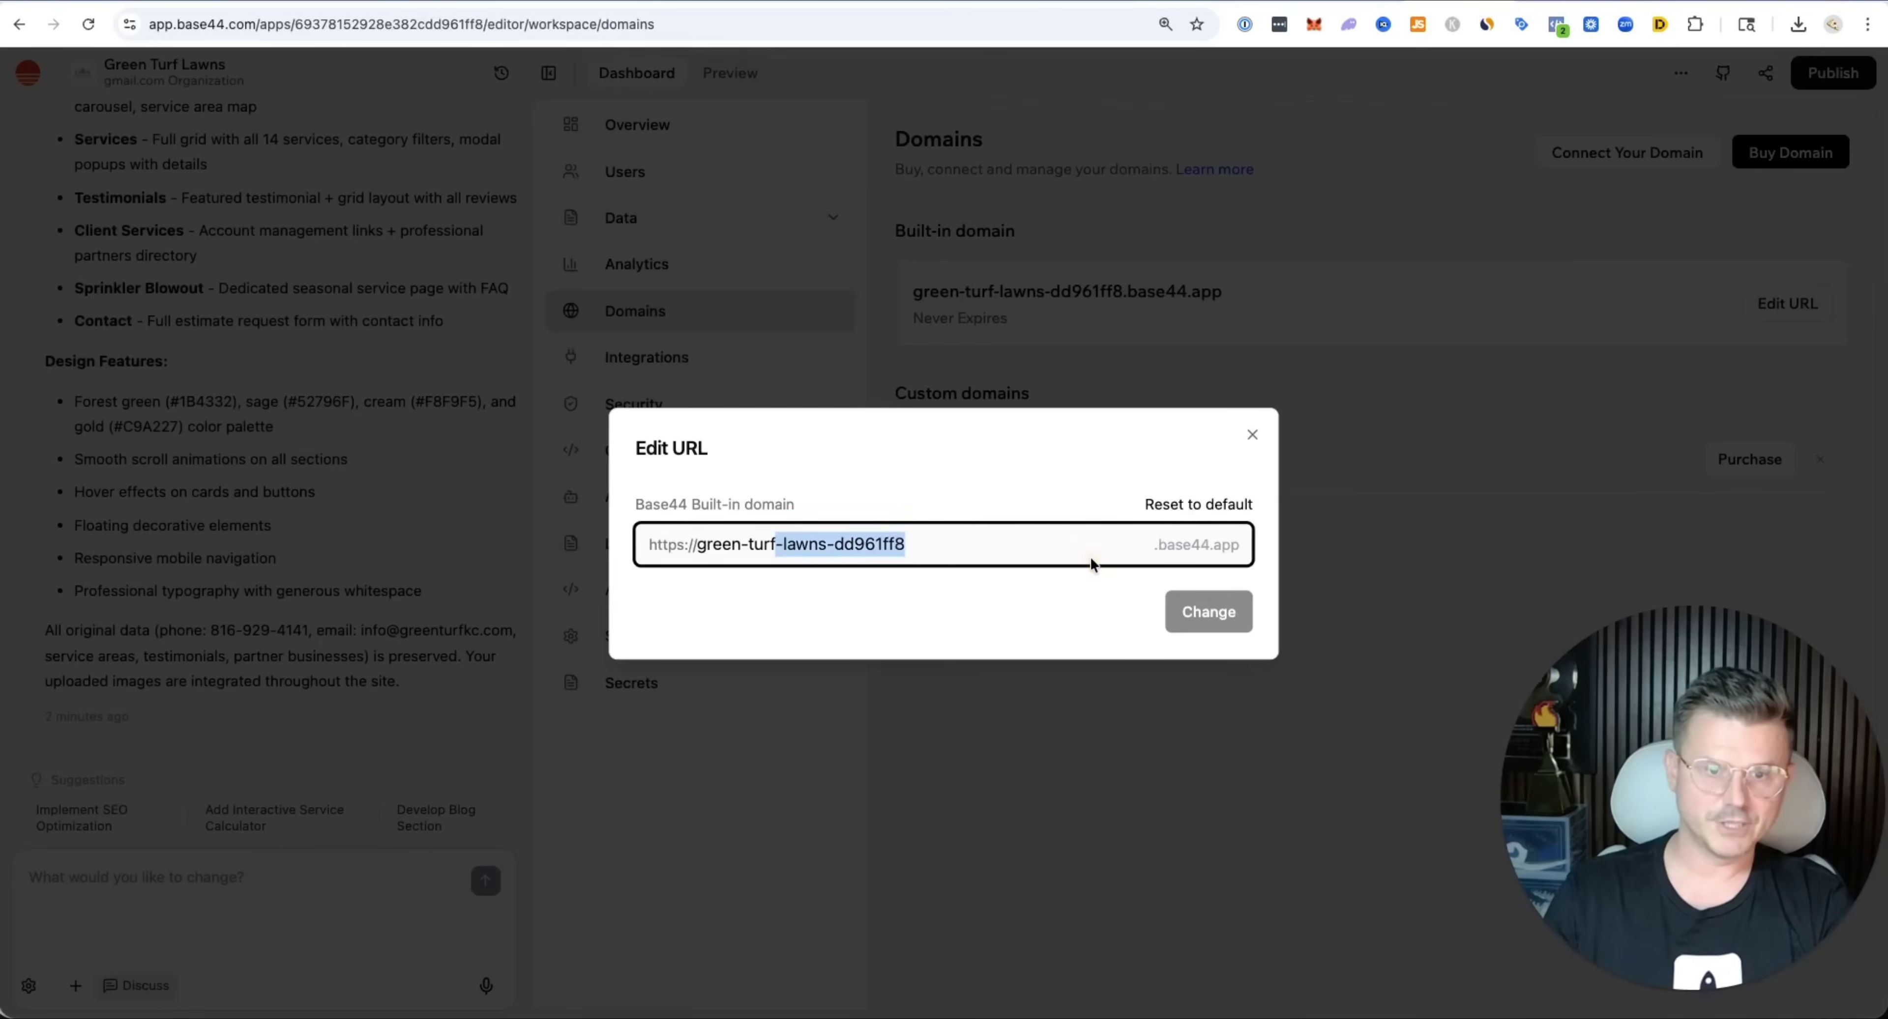
key(BackSpace)
click(1195, 613)
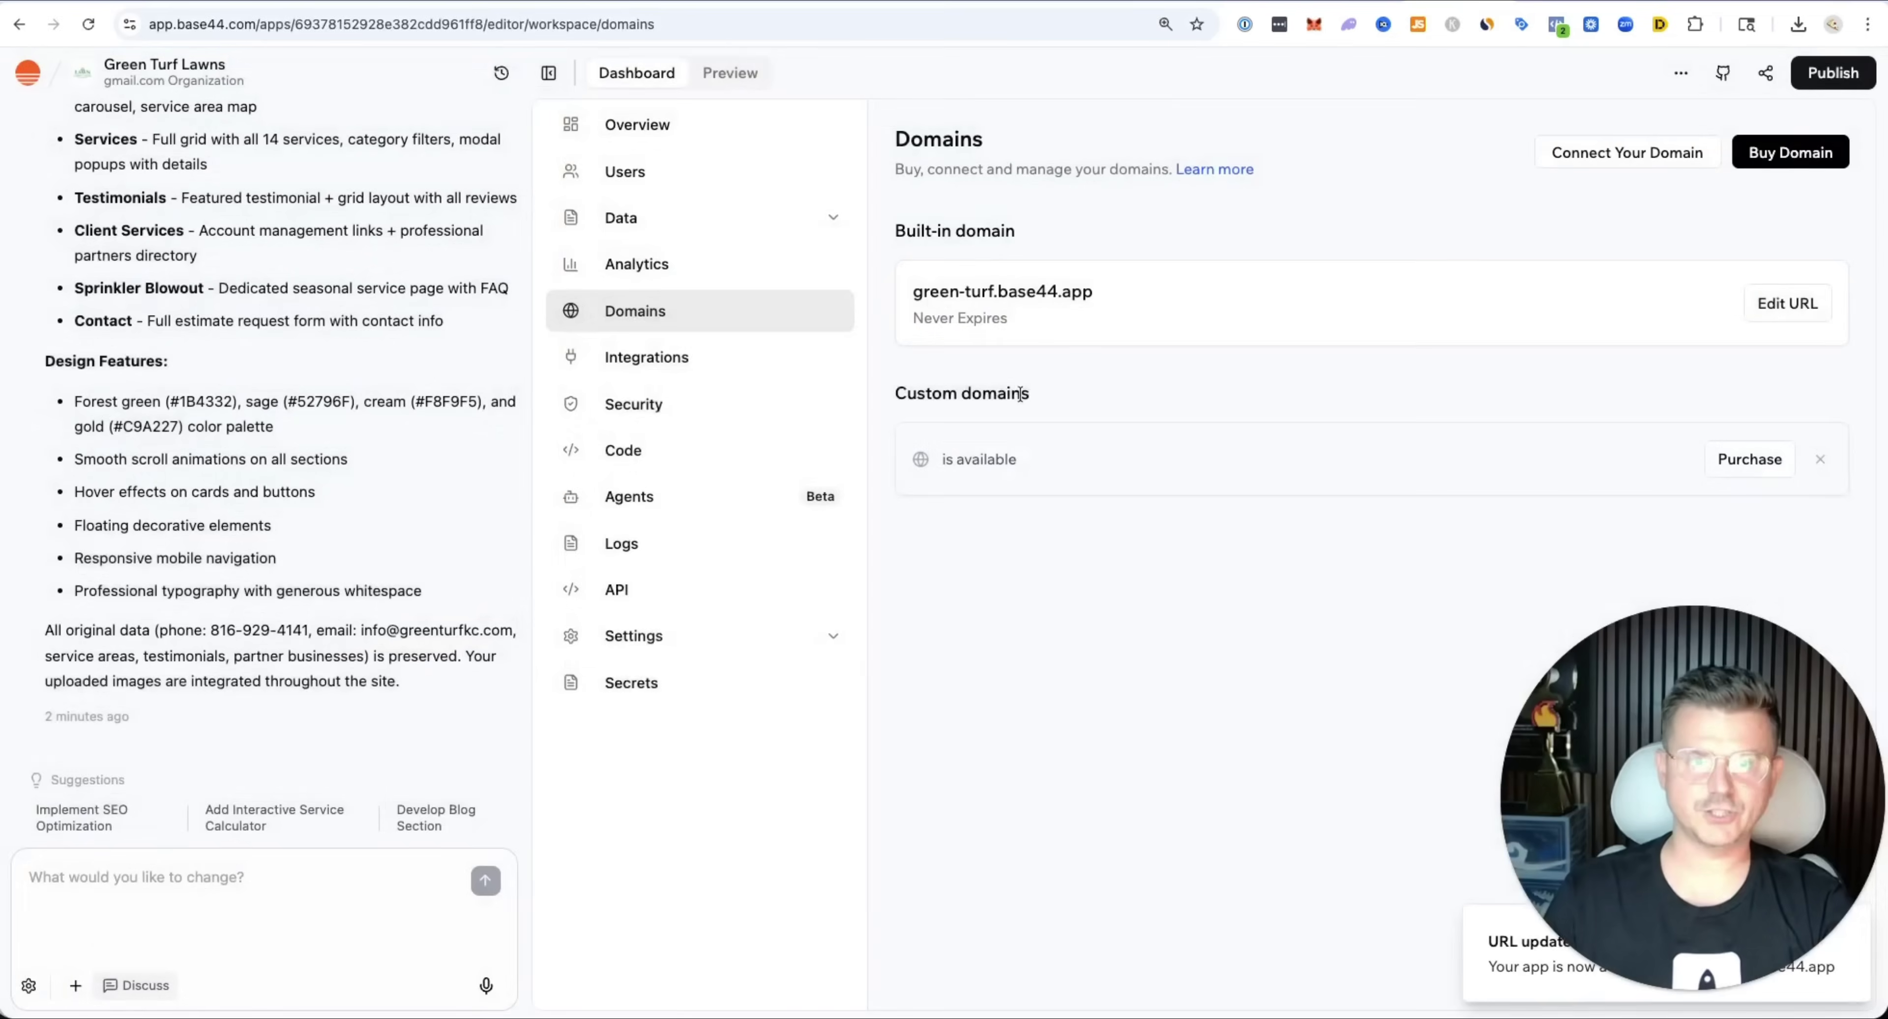
Publish the first public version of the app at green-turf.base44.app.
click(1834, 73)
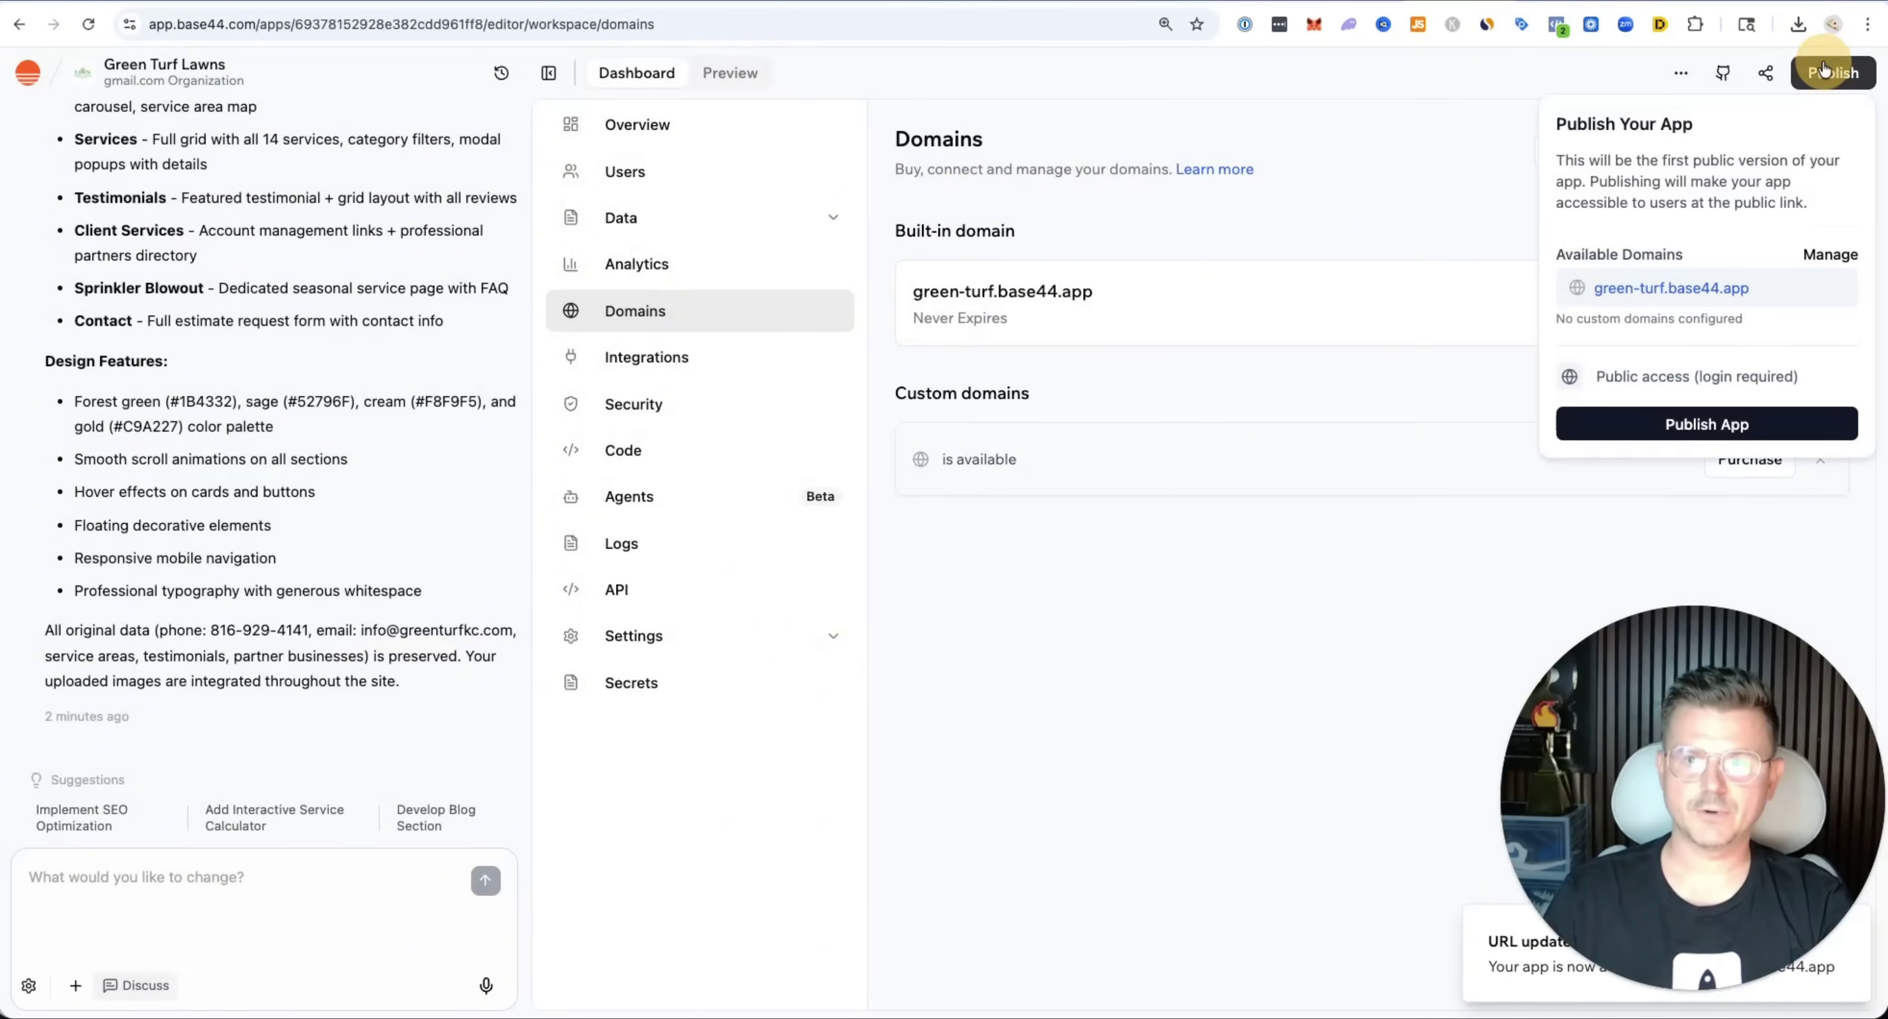
click(1717, 421)
click(1186, 287)
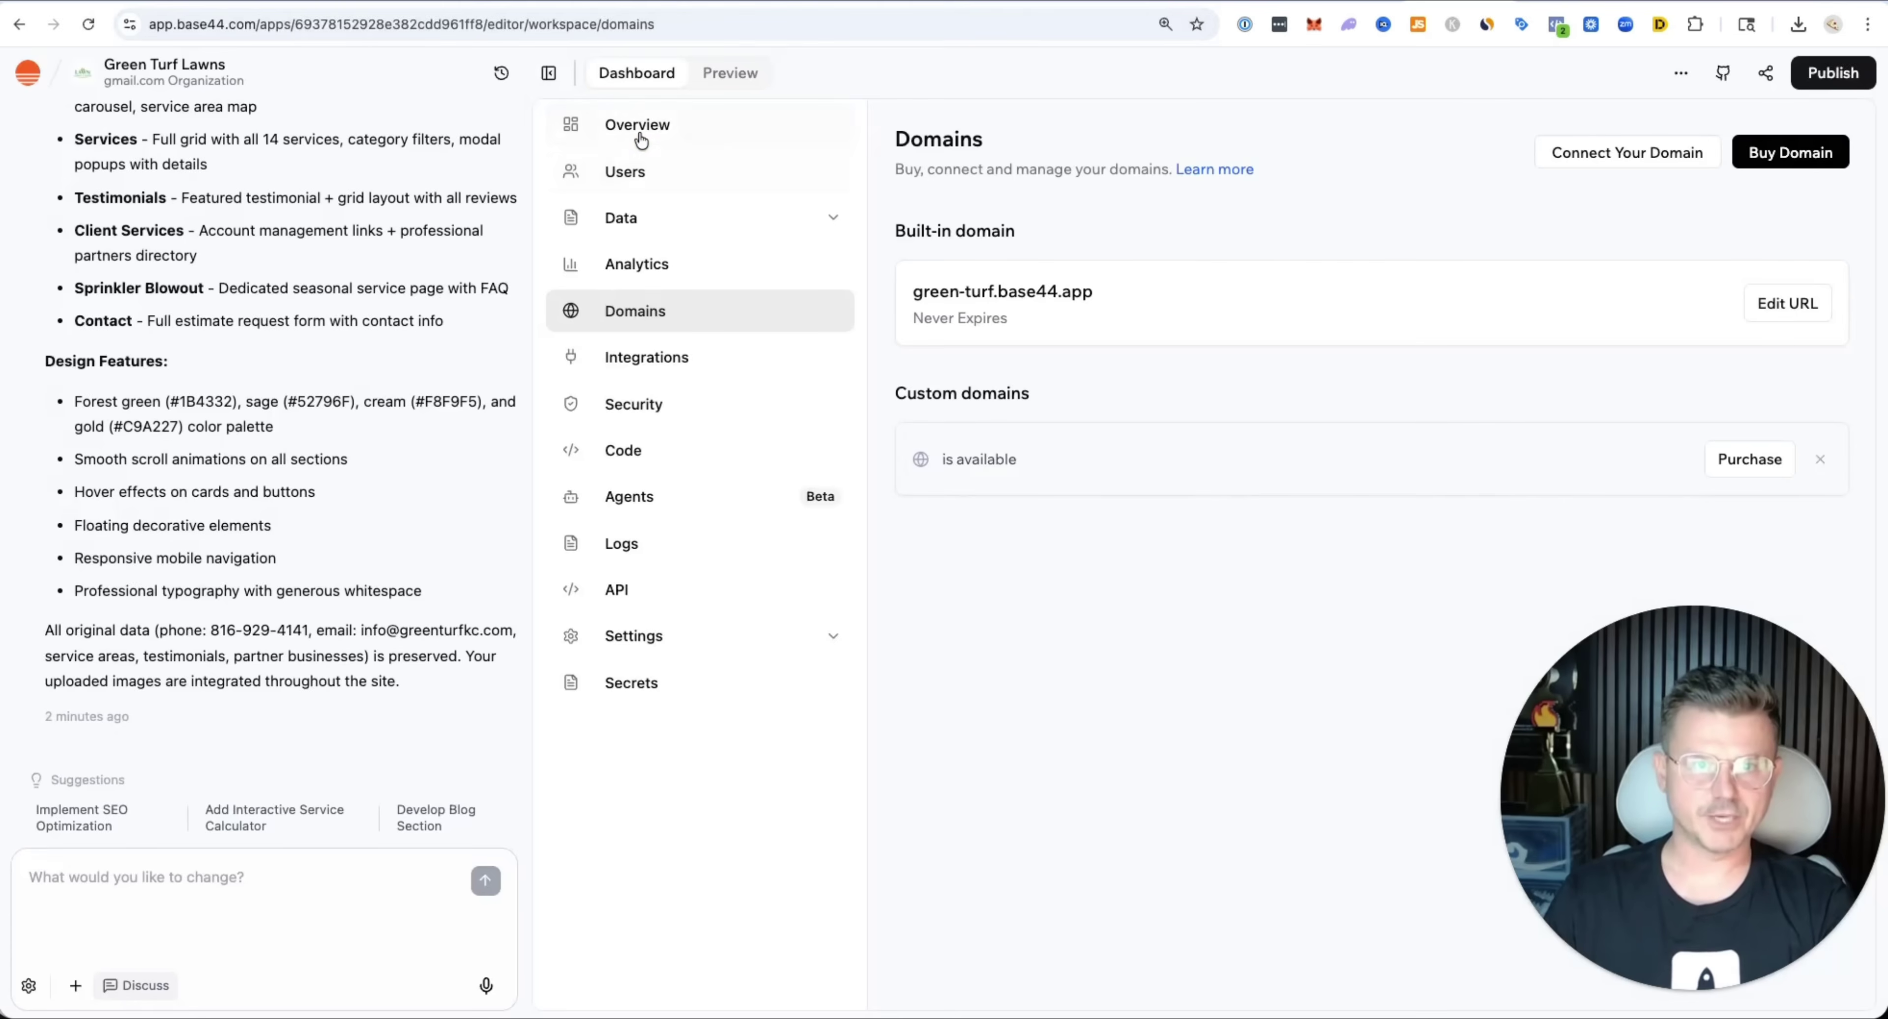
Turn off the login requirement for the public Green Turf Lawns app and publish it again.
click(637, 130)
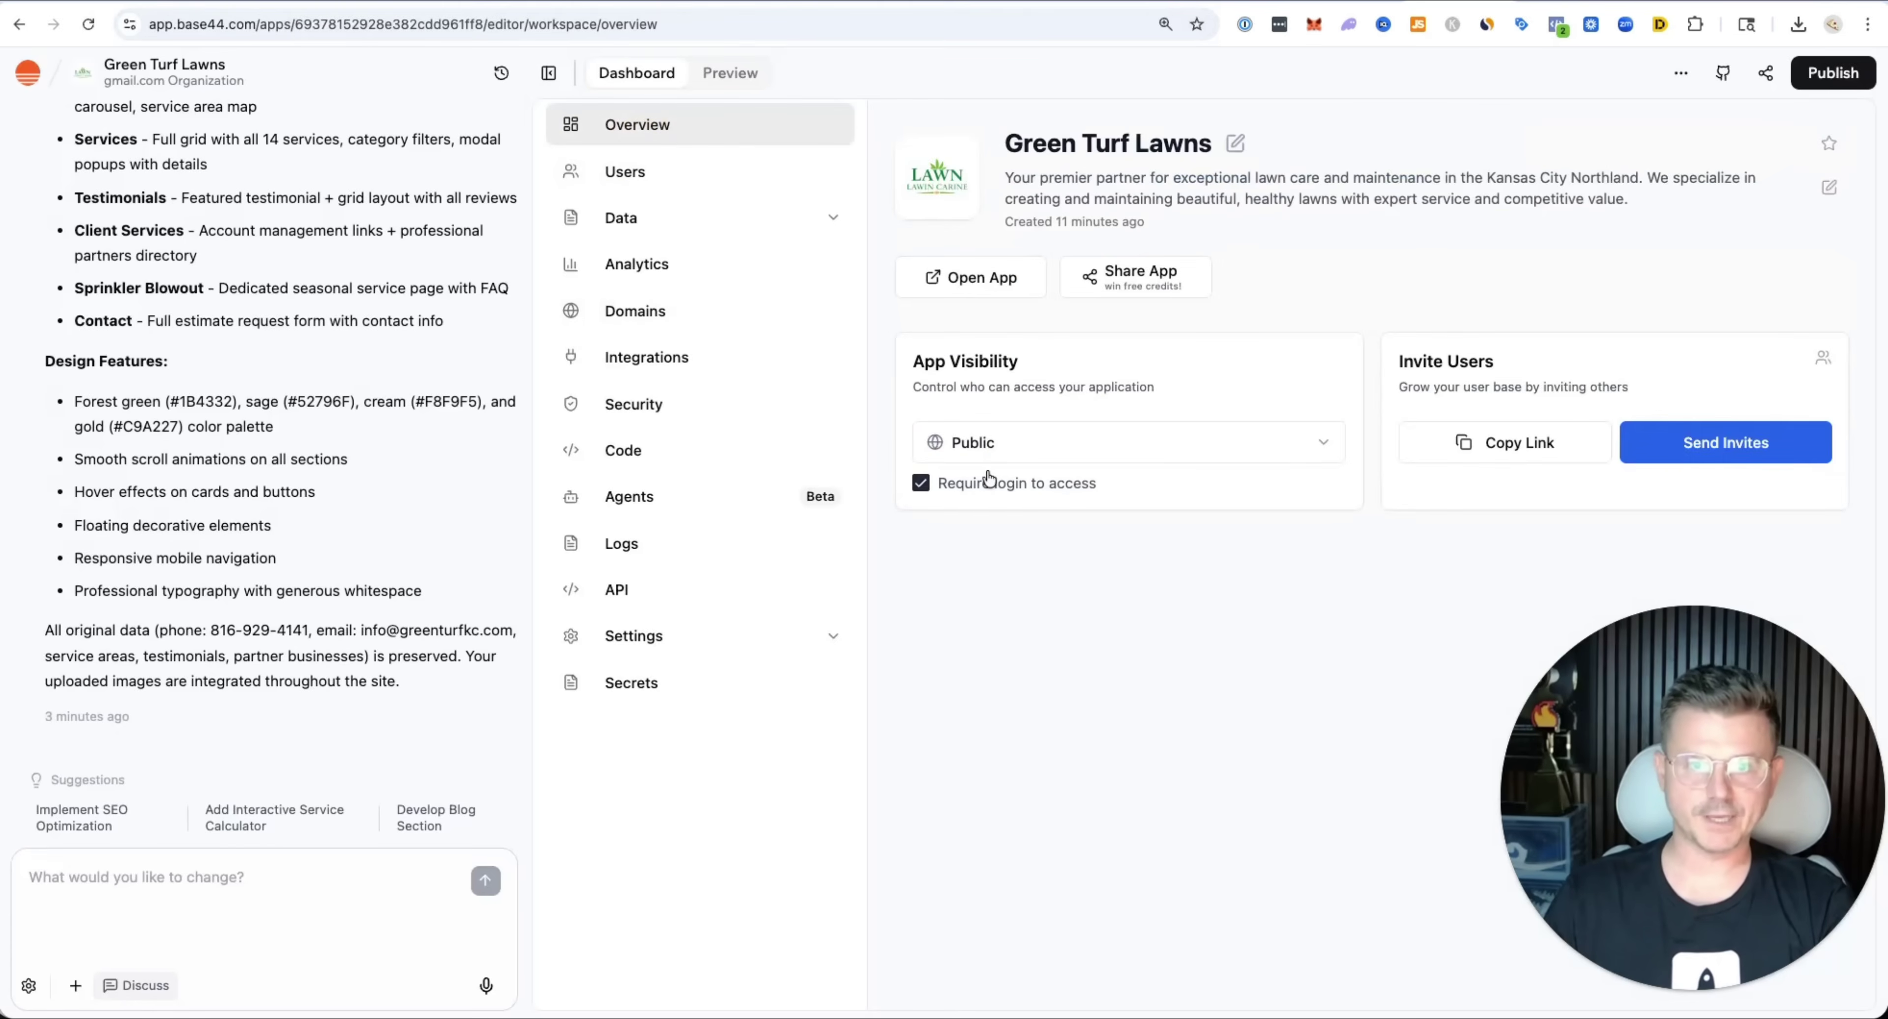
click(945, 495)
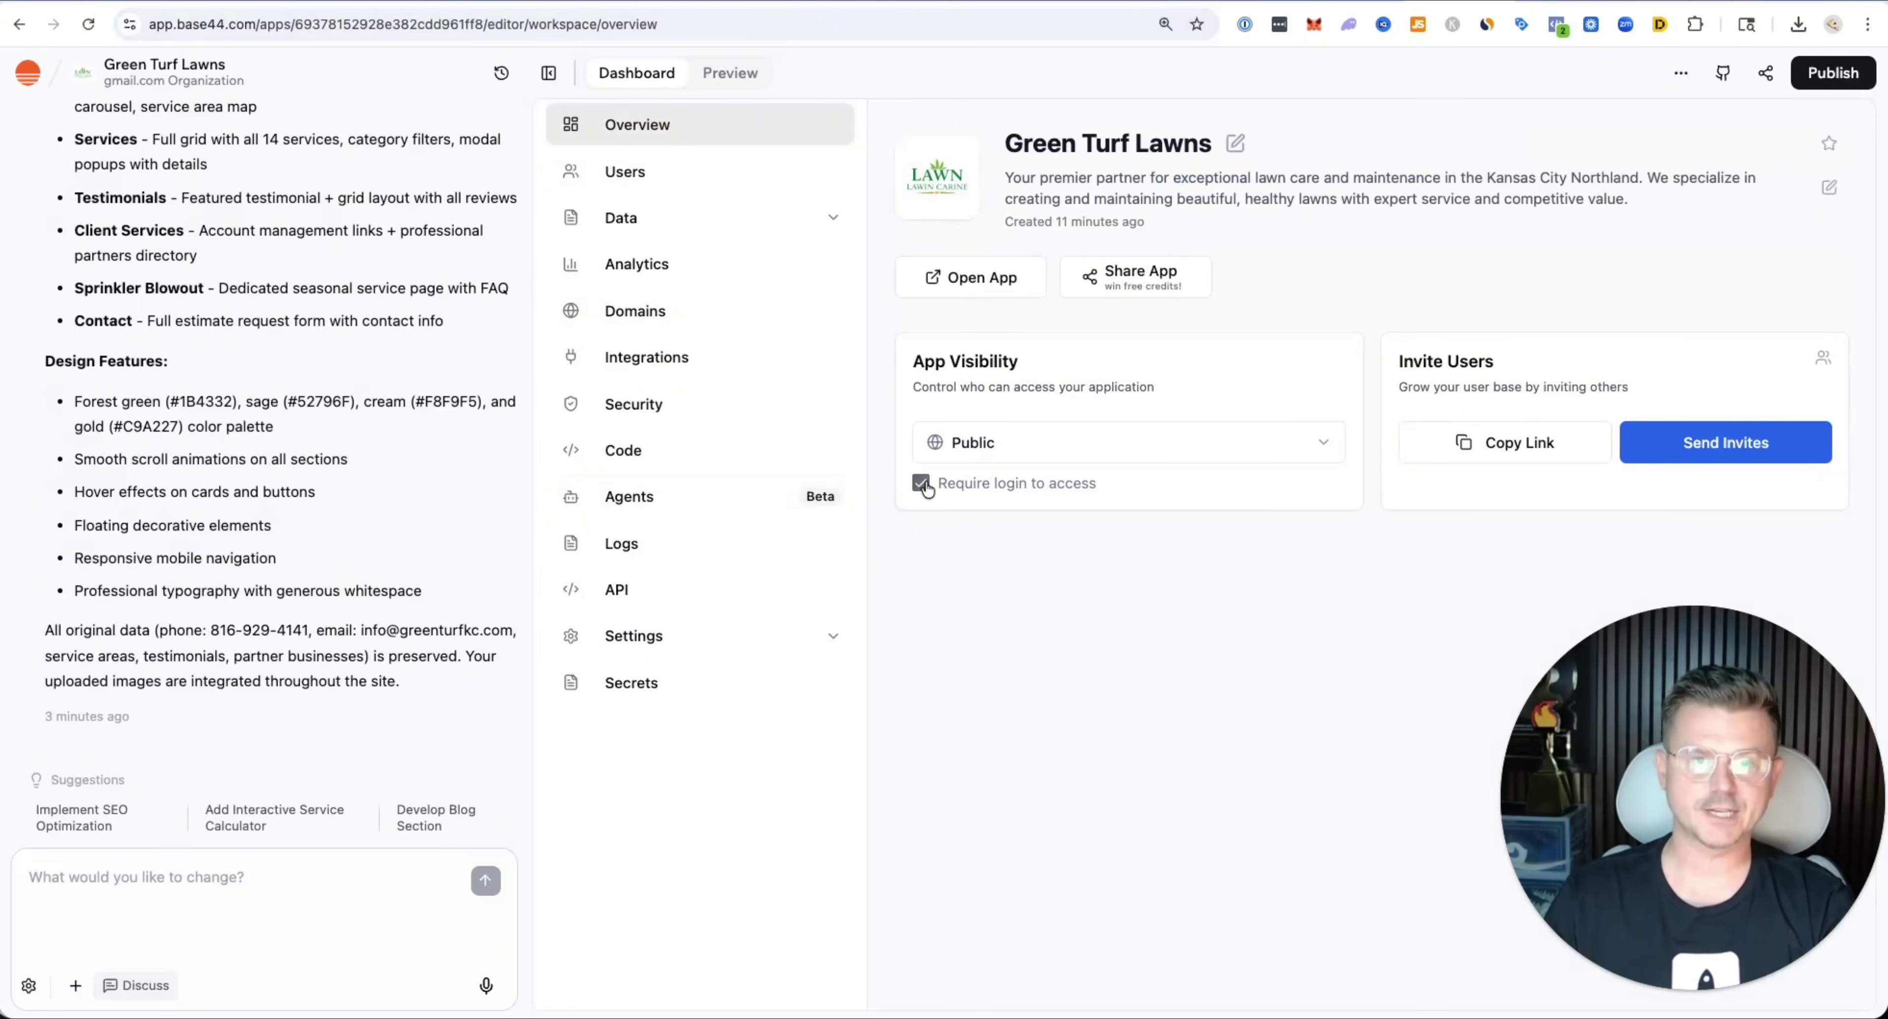
click(1832, 73)
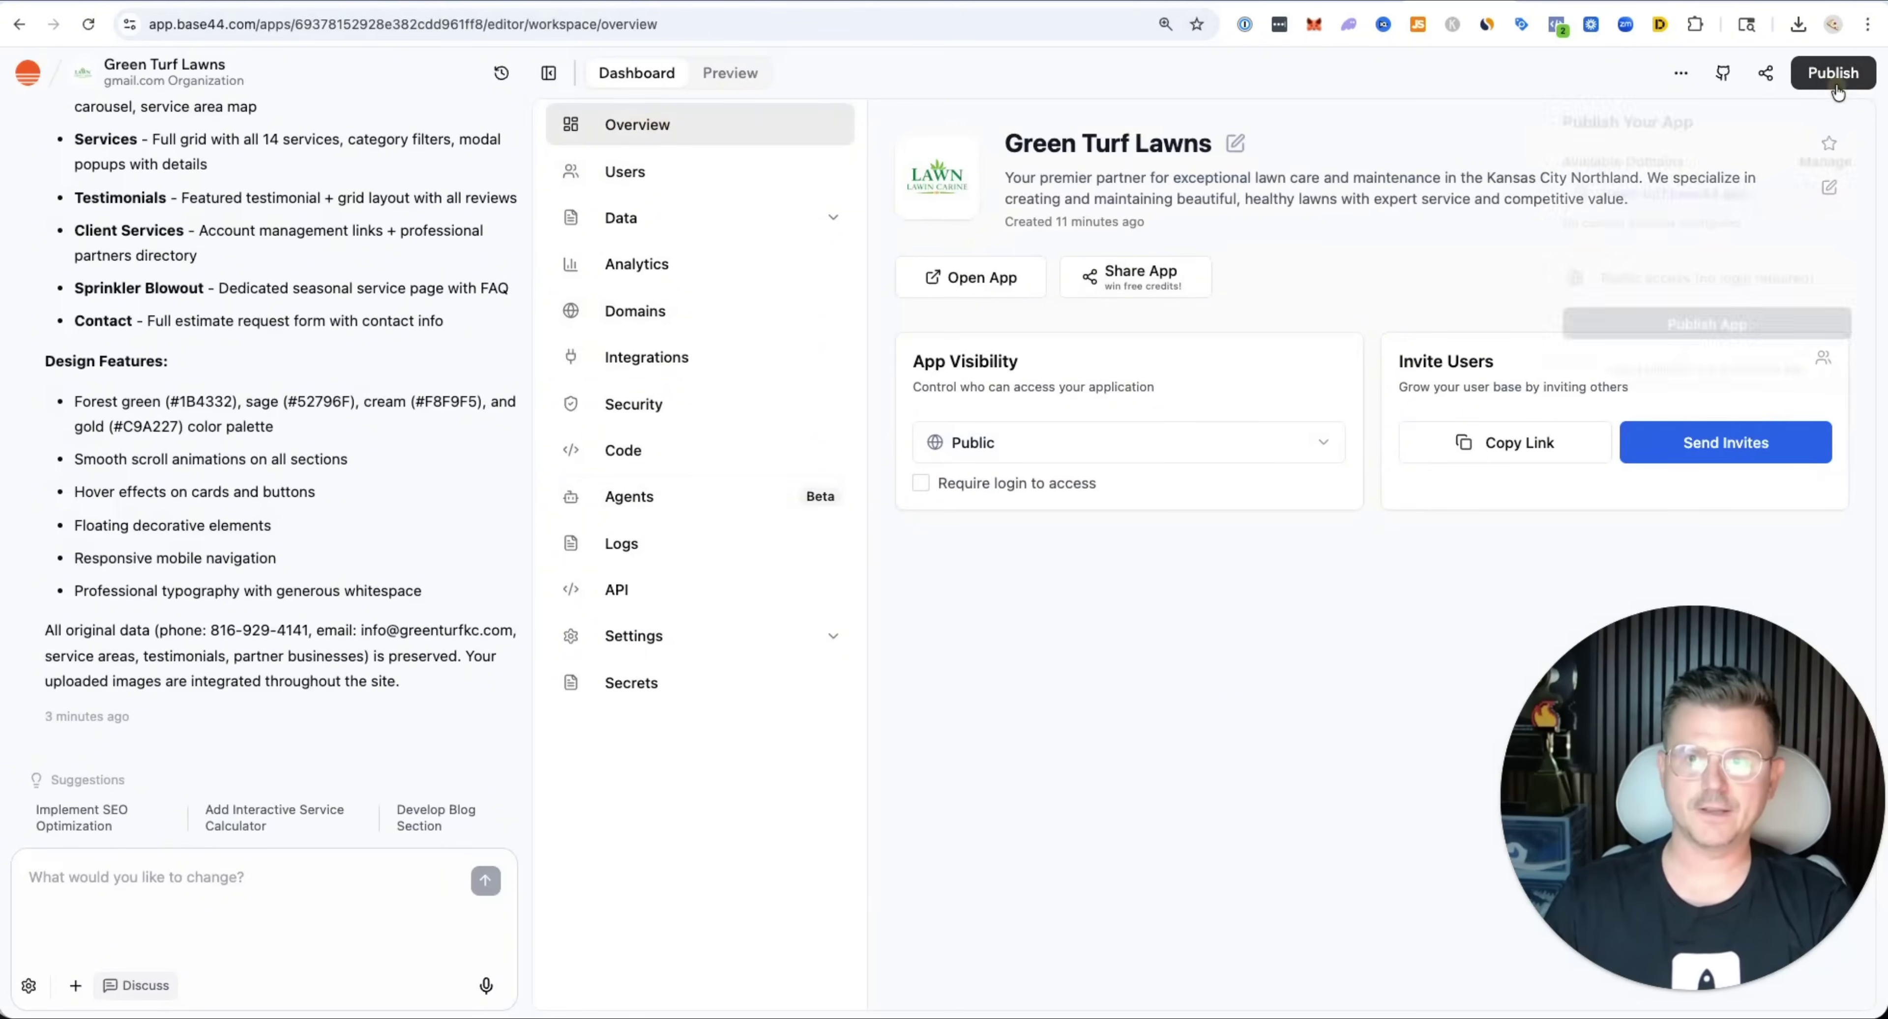
click(1743, 336)
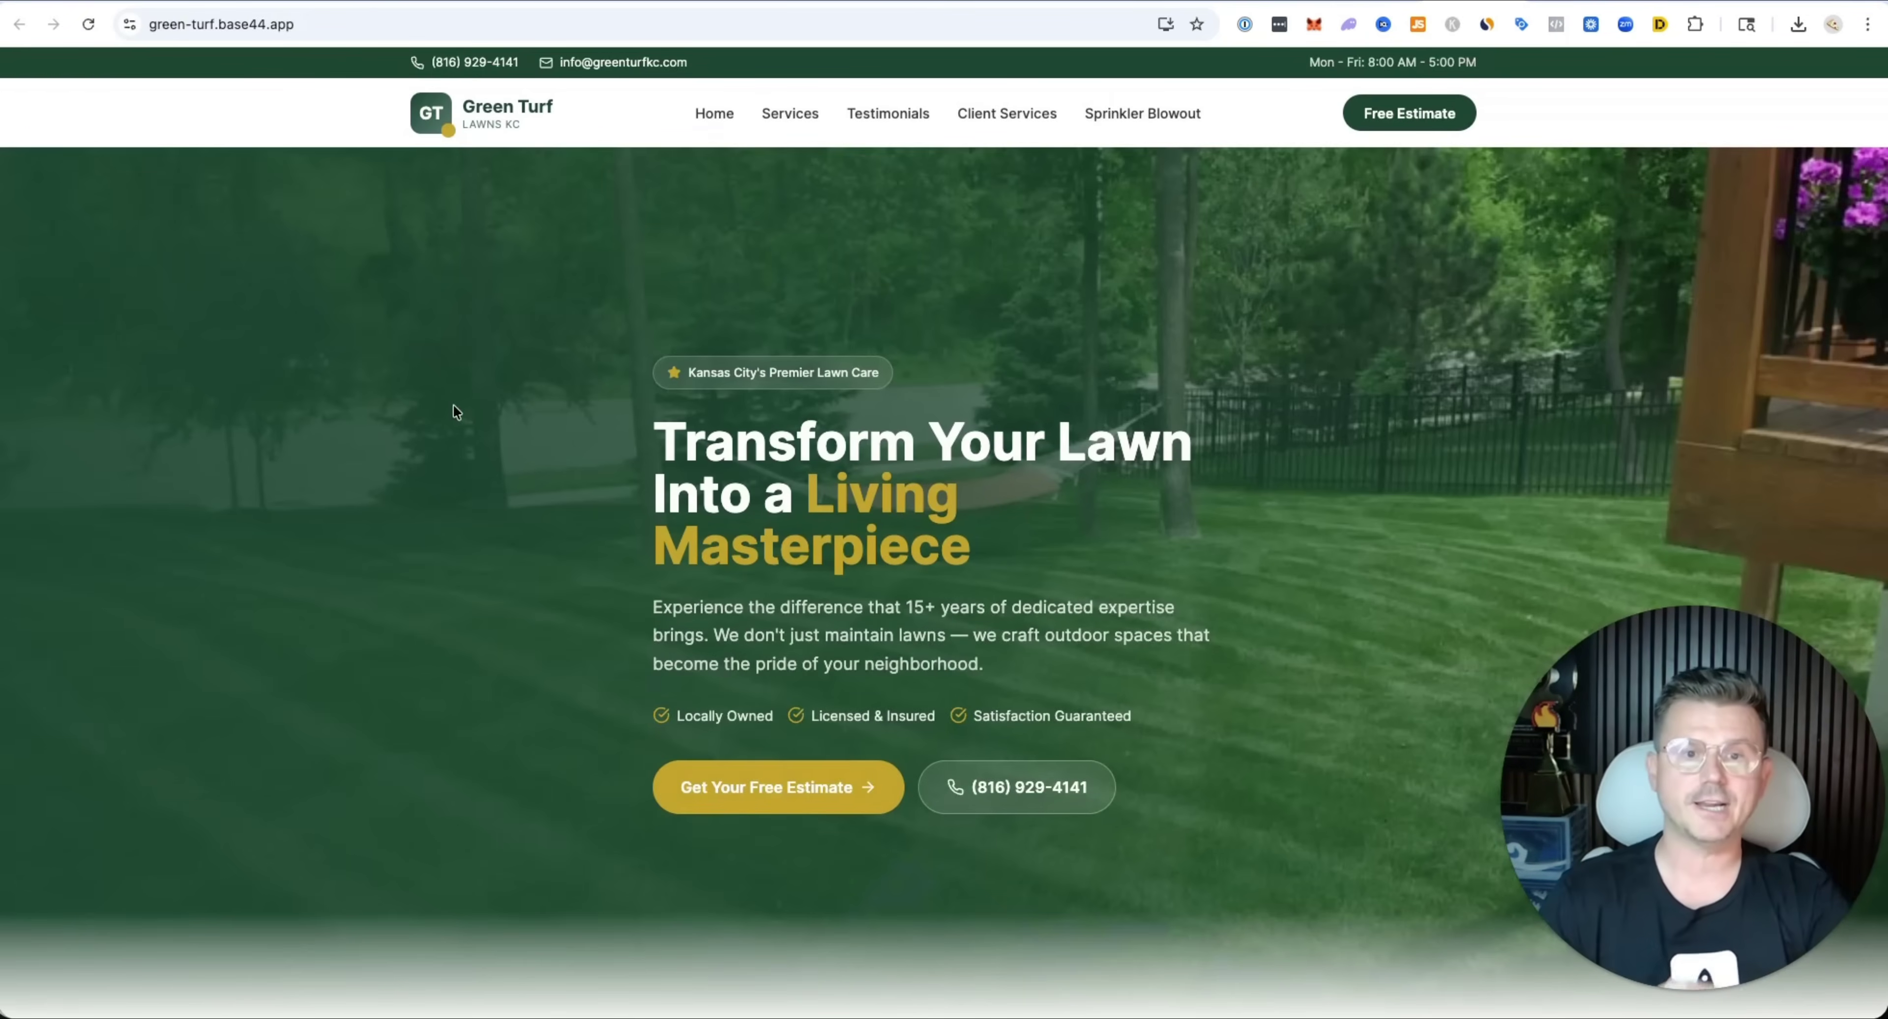
Examine the published green-turf.base44.app home page down to its footer, and look through all services and the footer on its Services page.
scroll(360, 451, down, 15)
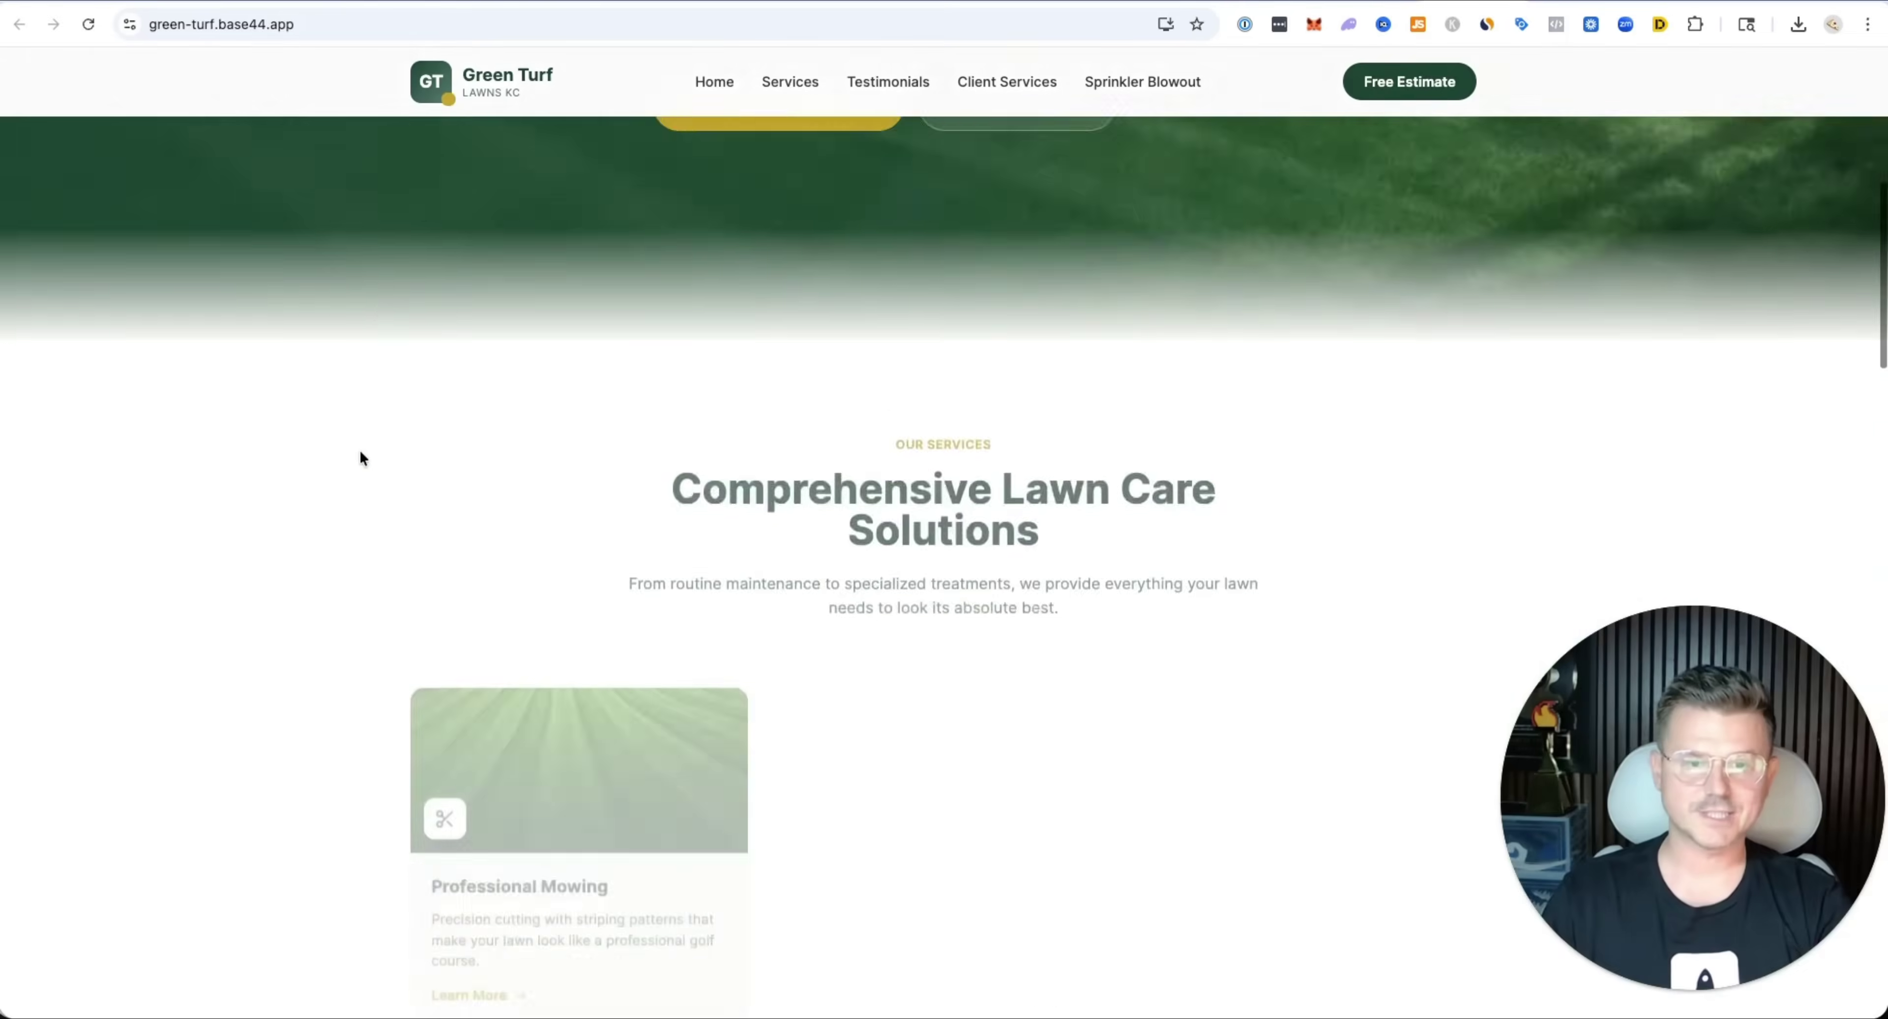
scroll(360, 457, down, 20)
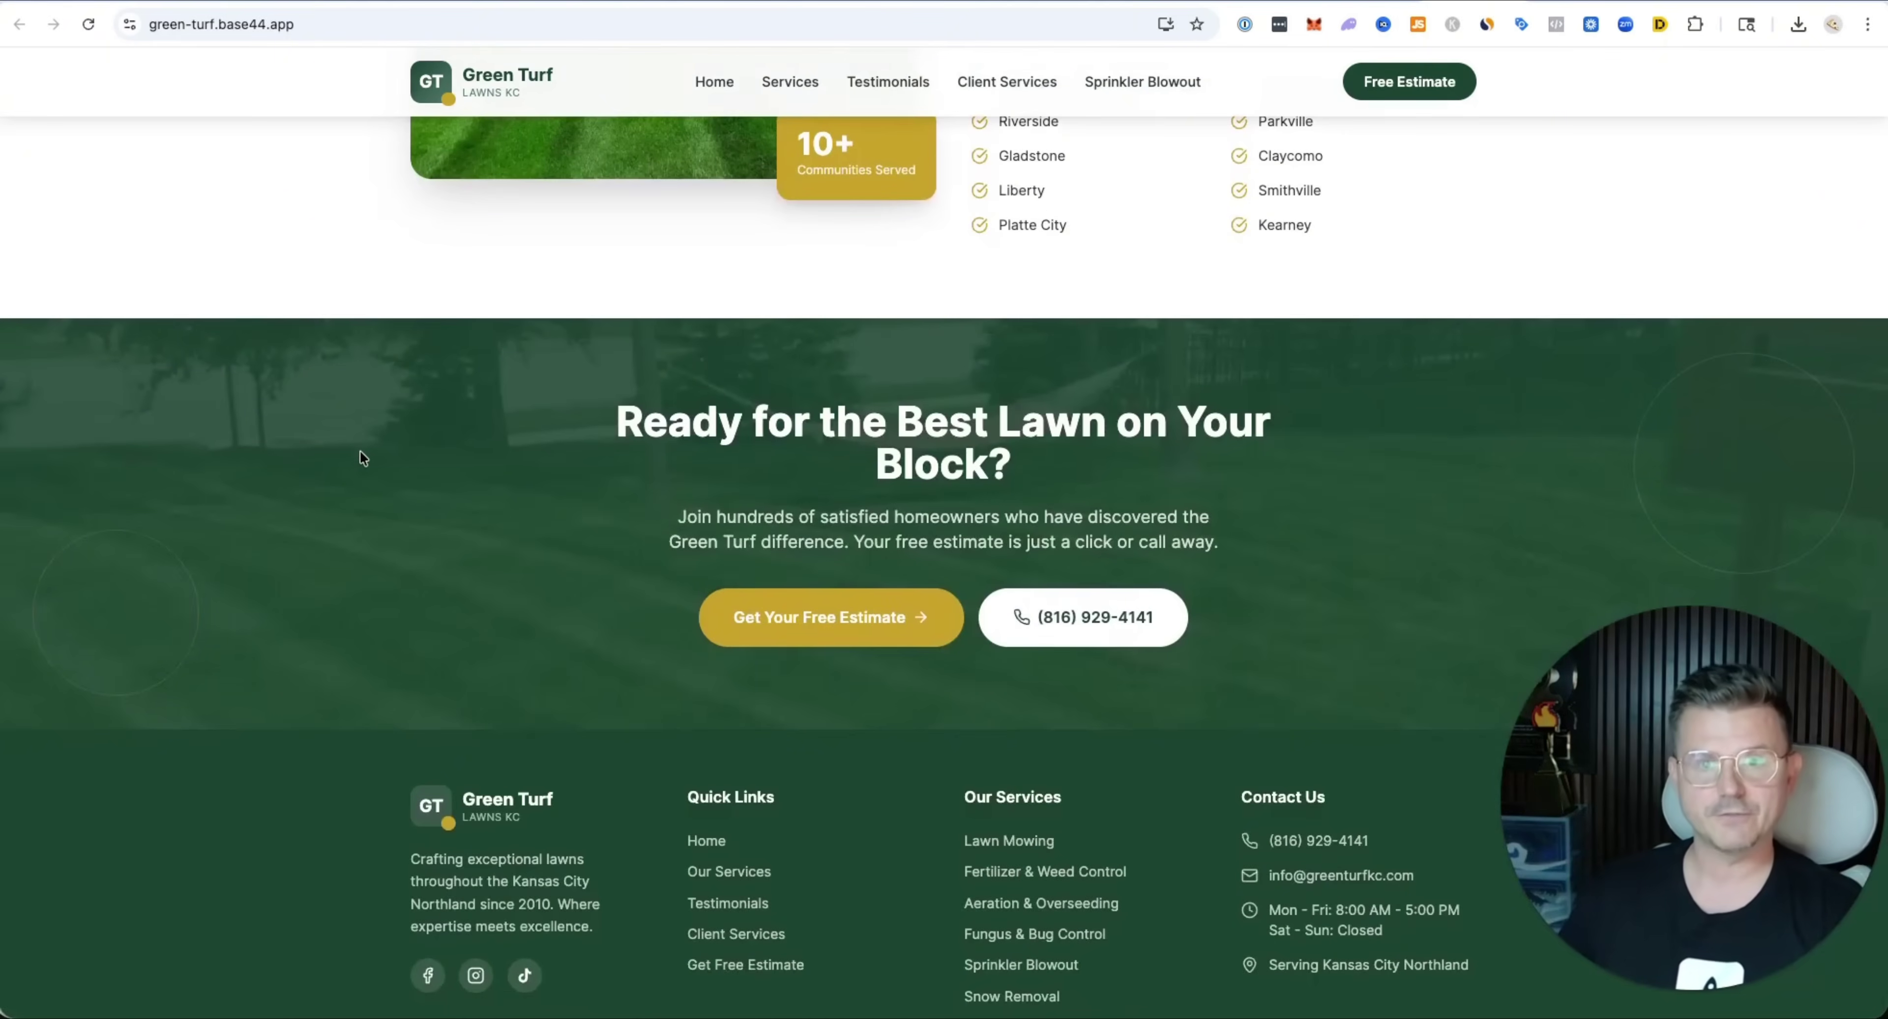
scroll(360, 458, down, 2)
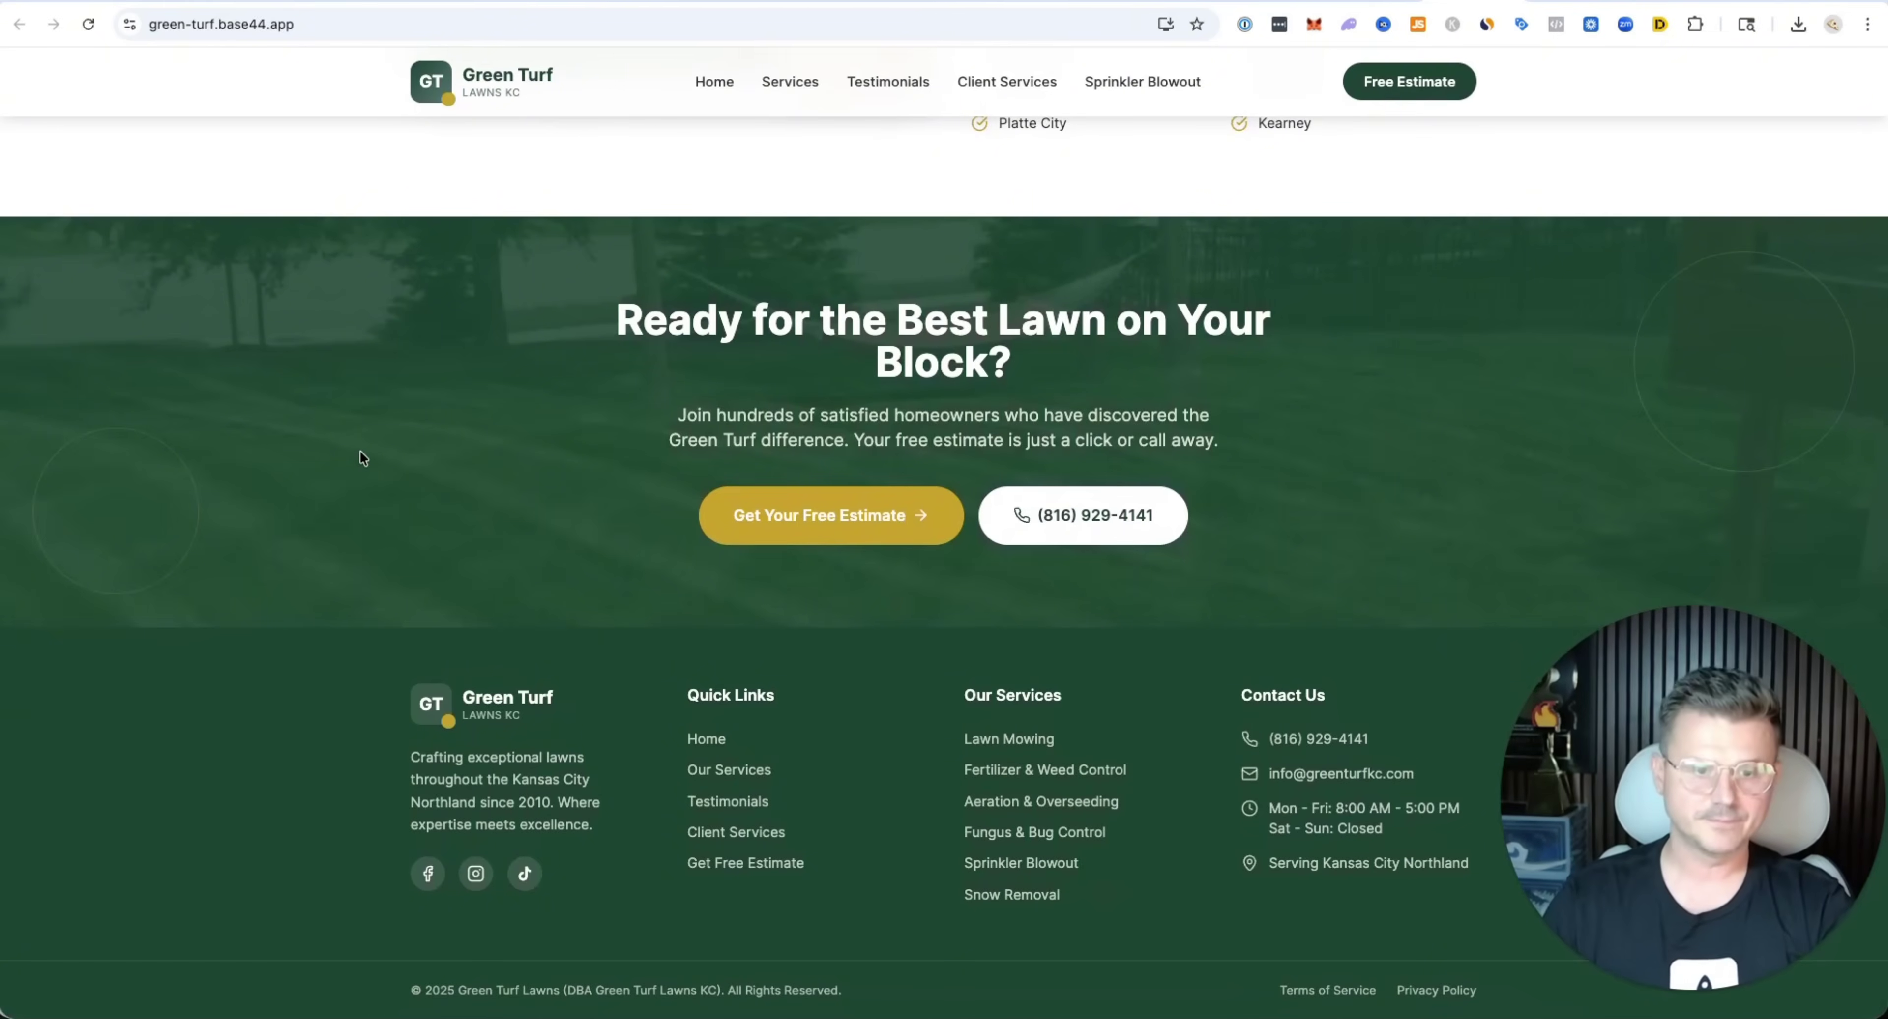
scroll(360, 458, up, 20)
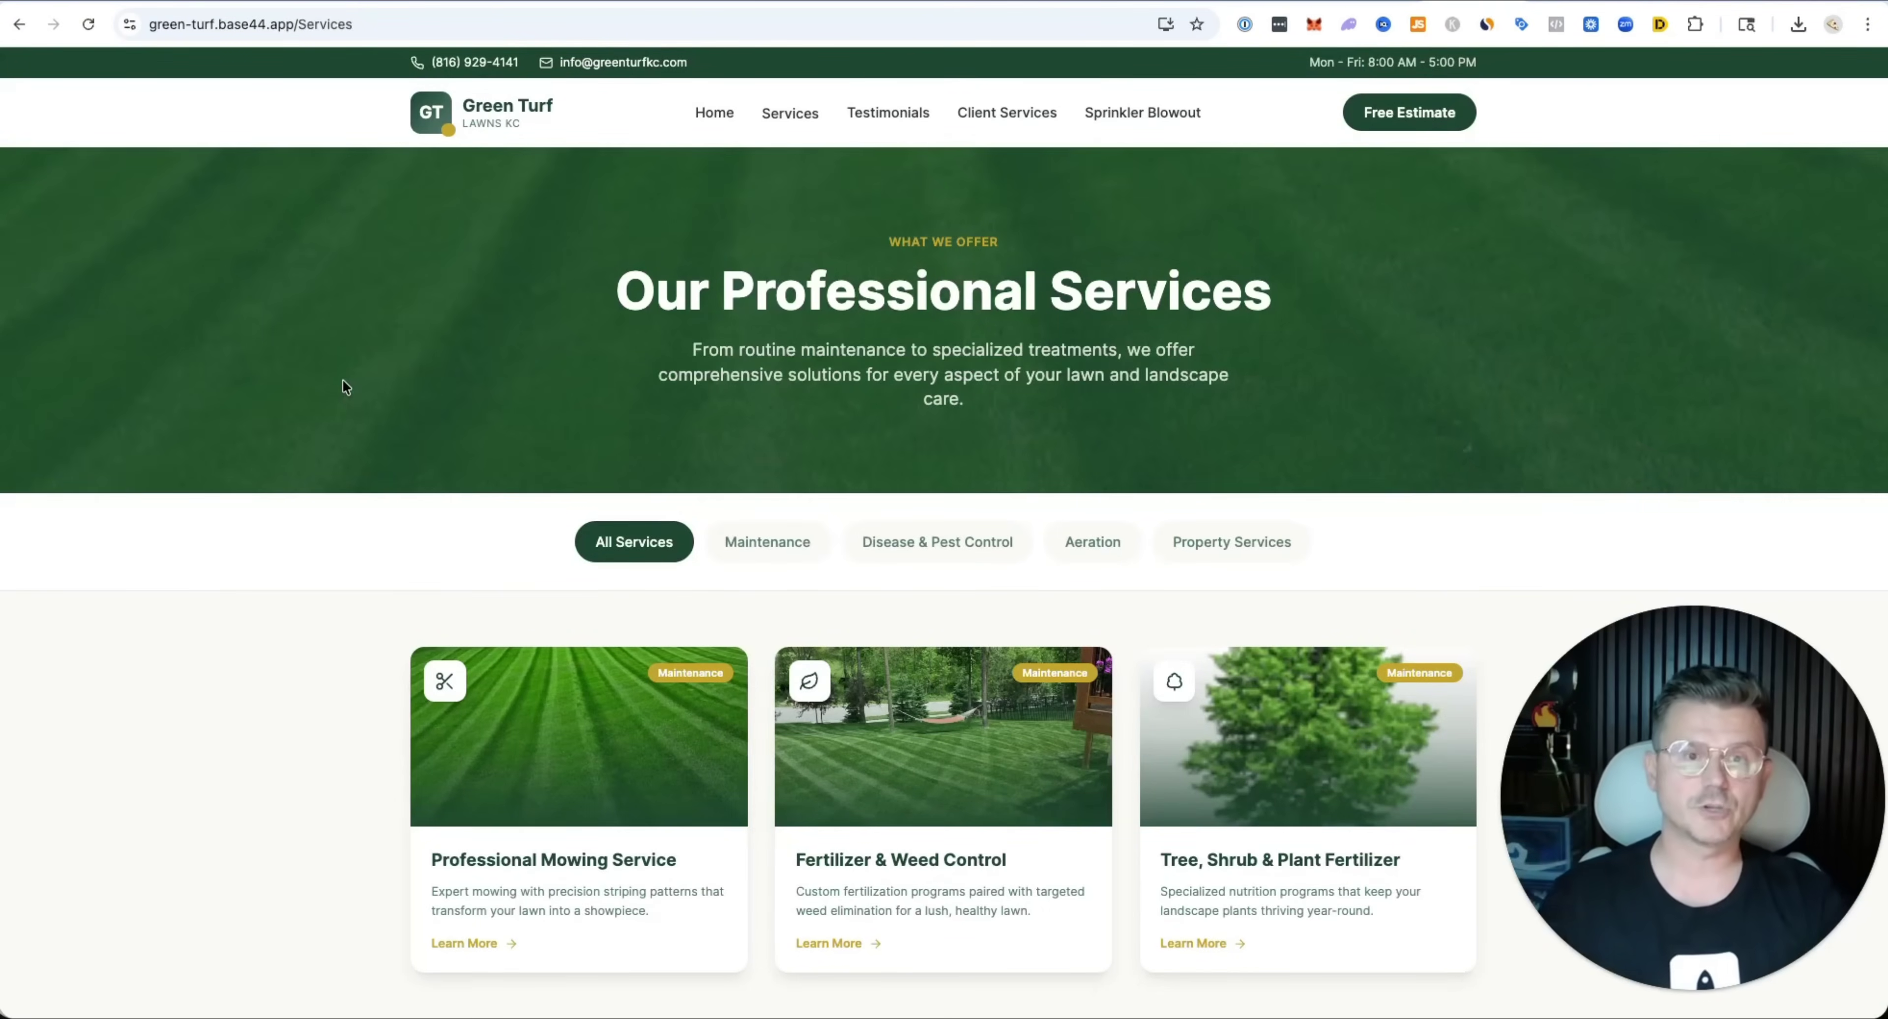
scroll(314, 444, down, 6)
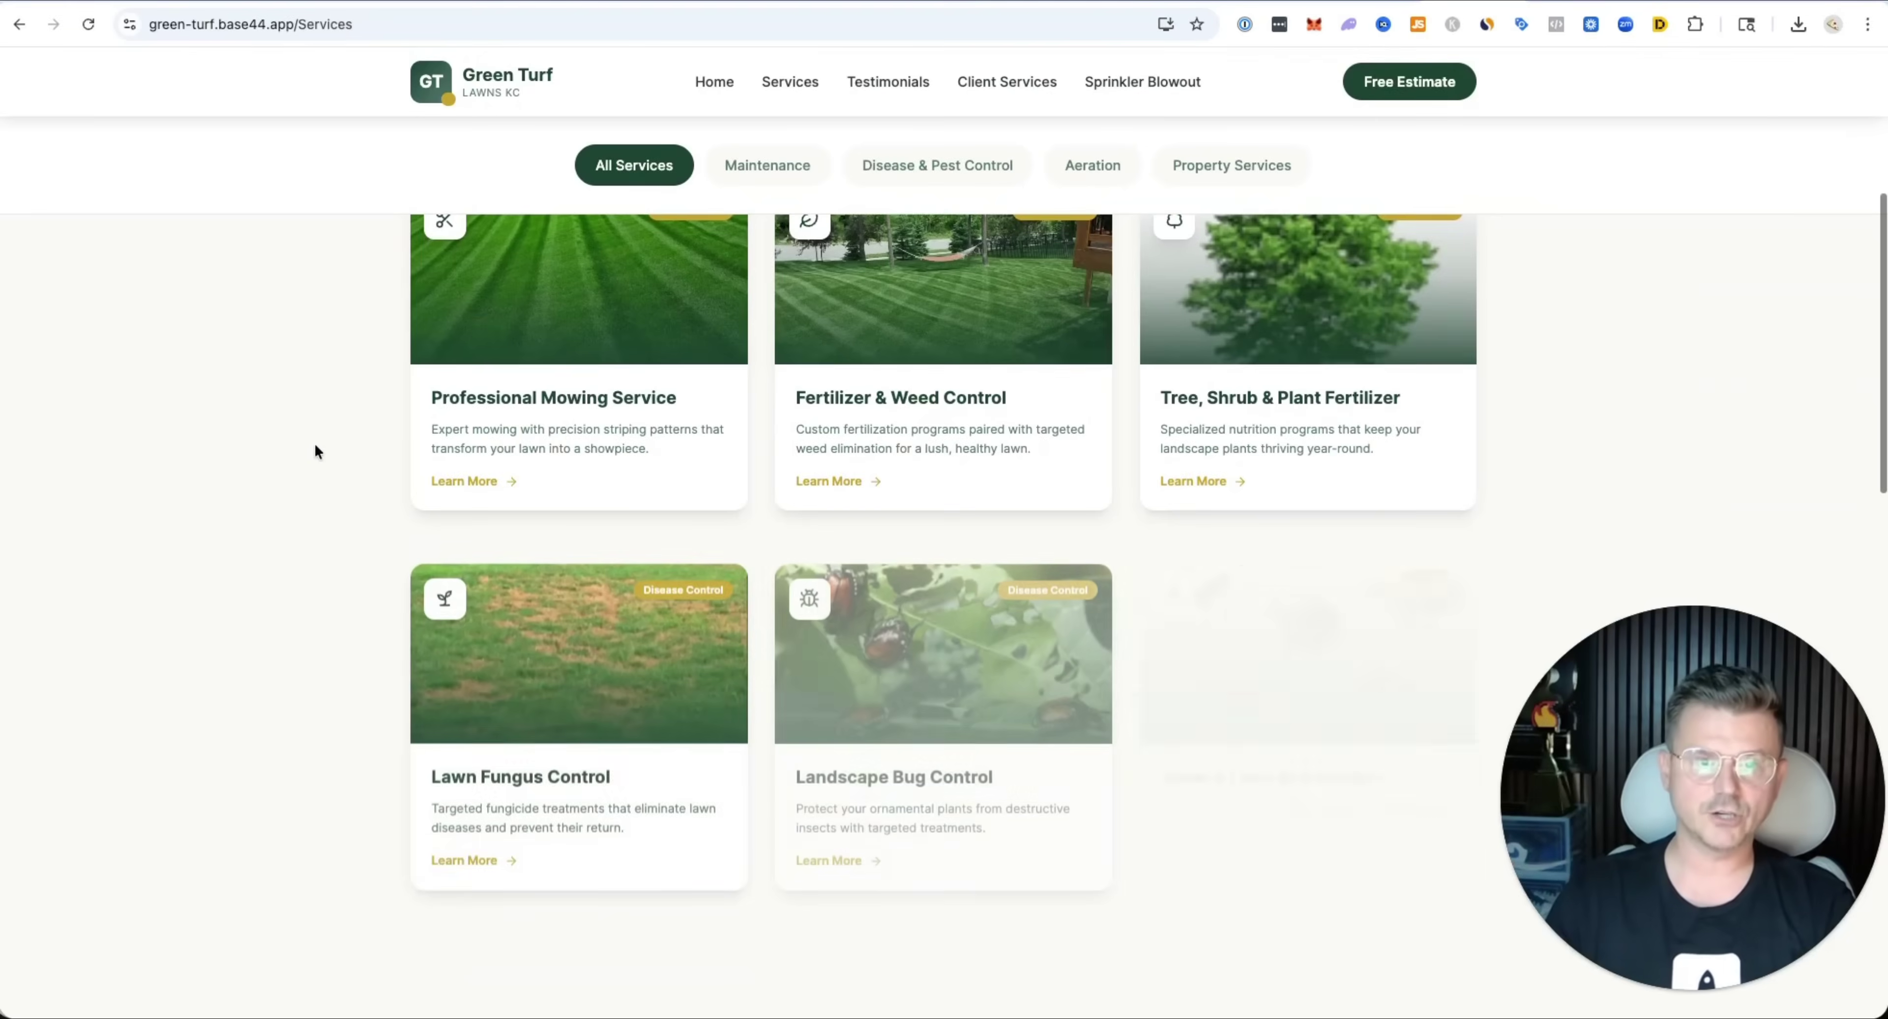
scroll(315, 444, down, 4)
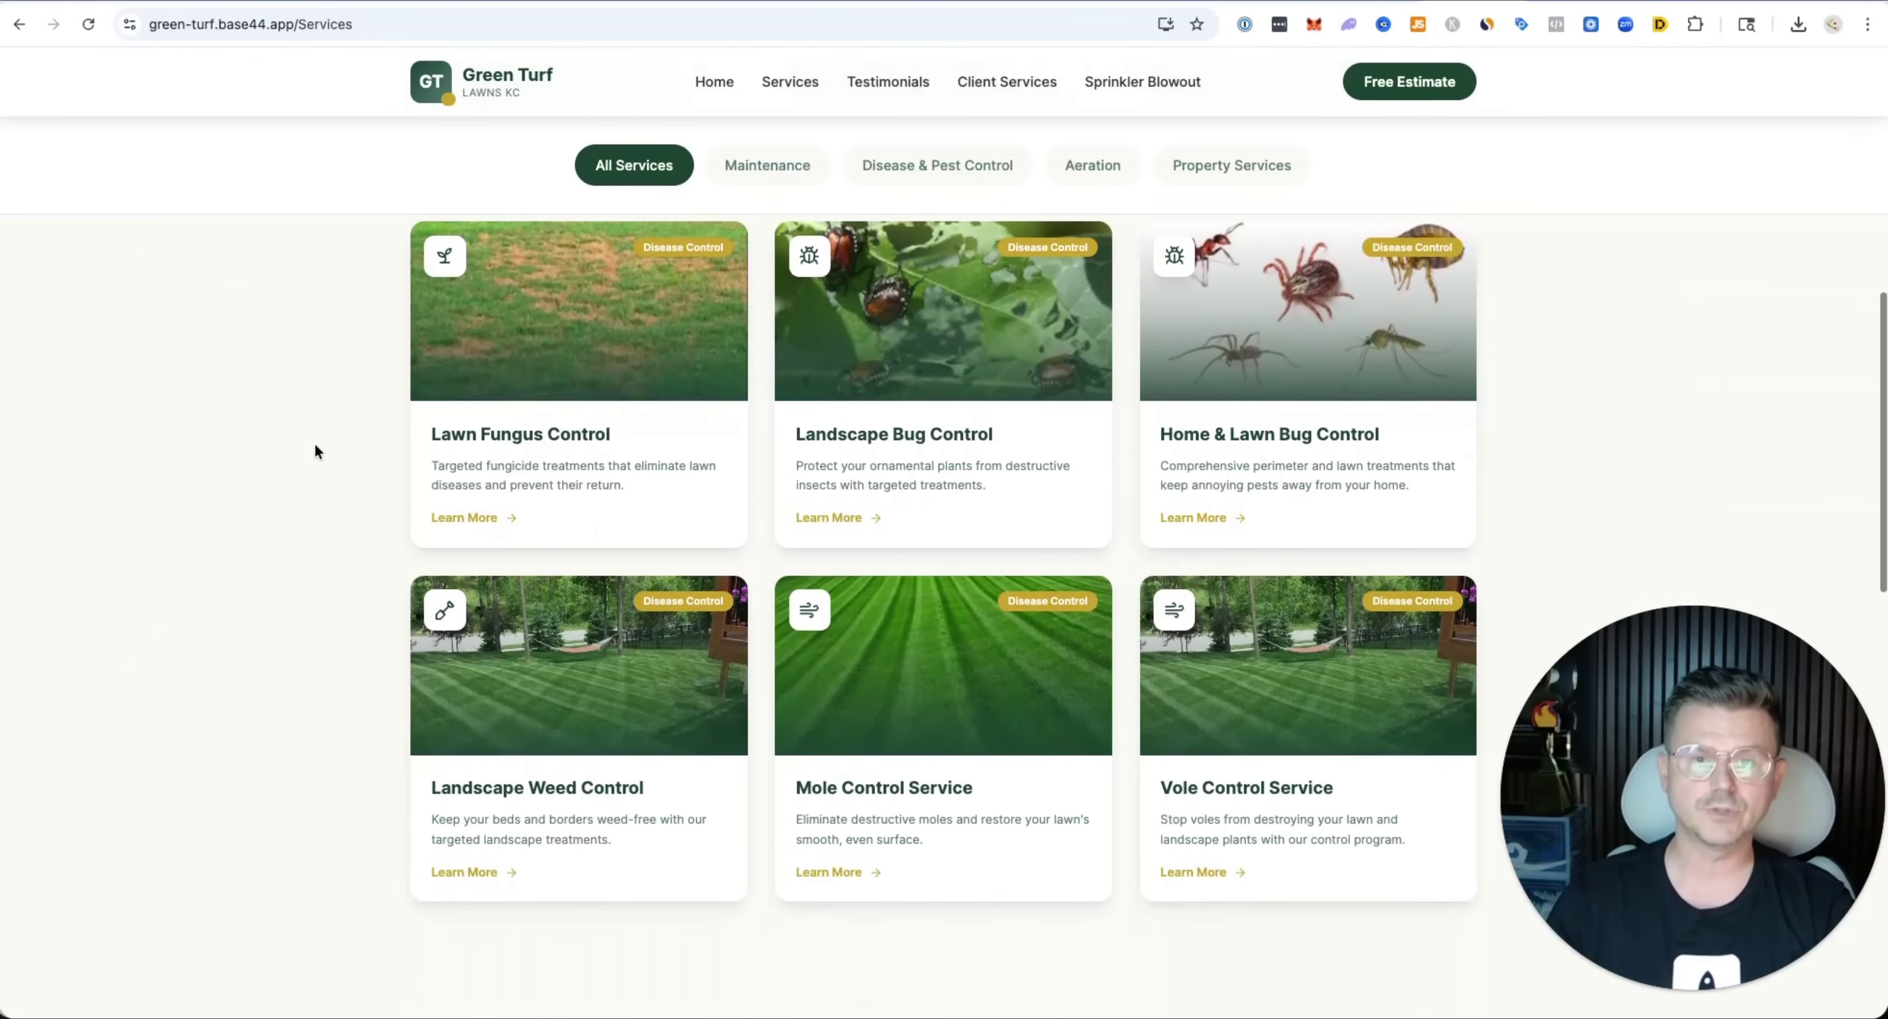
scroll(299, 451, down, 8)
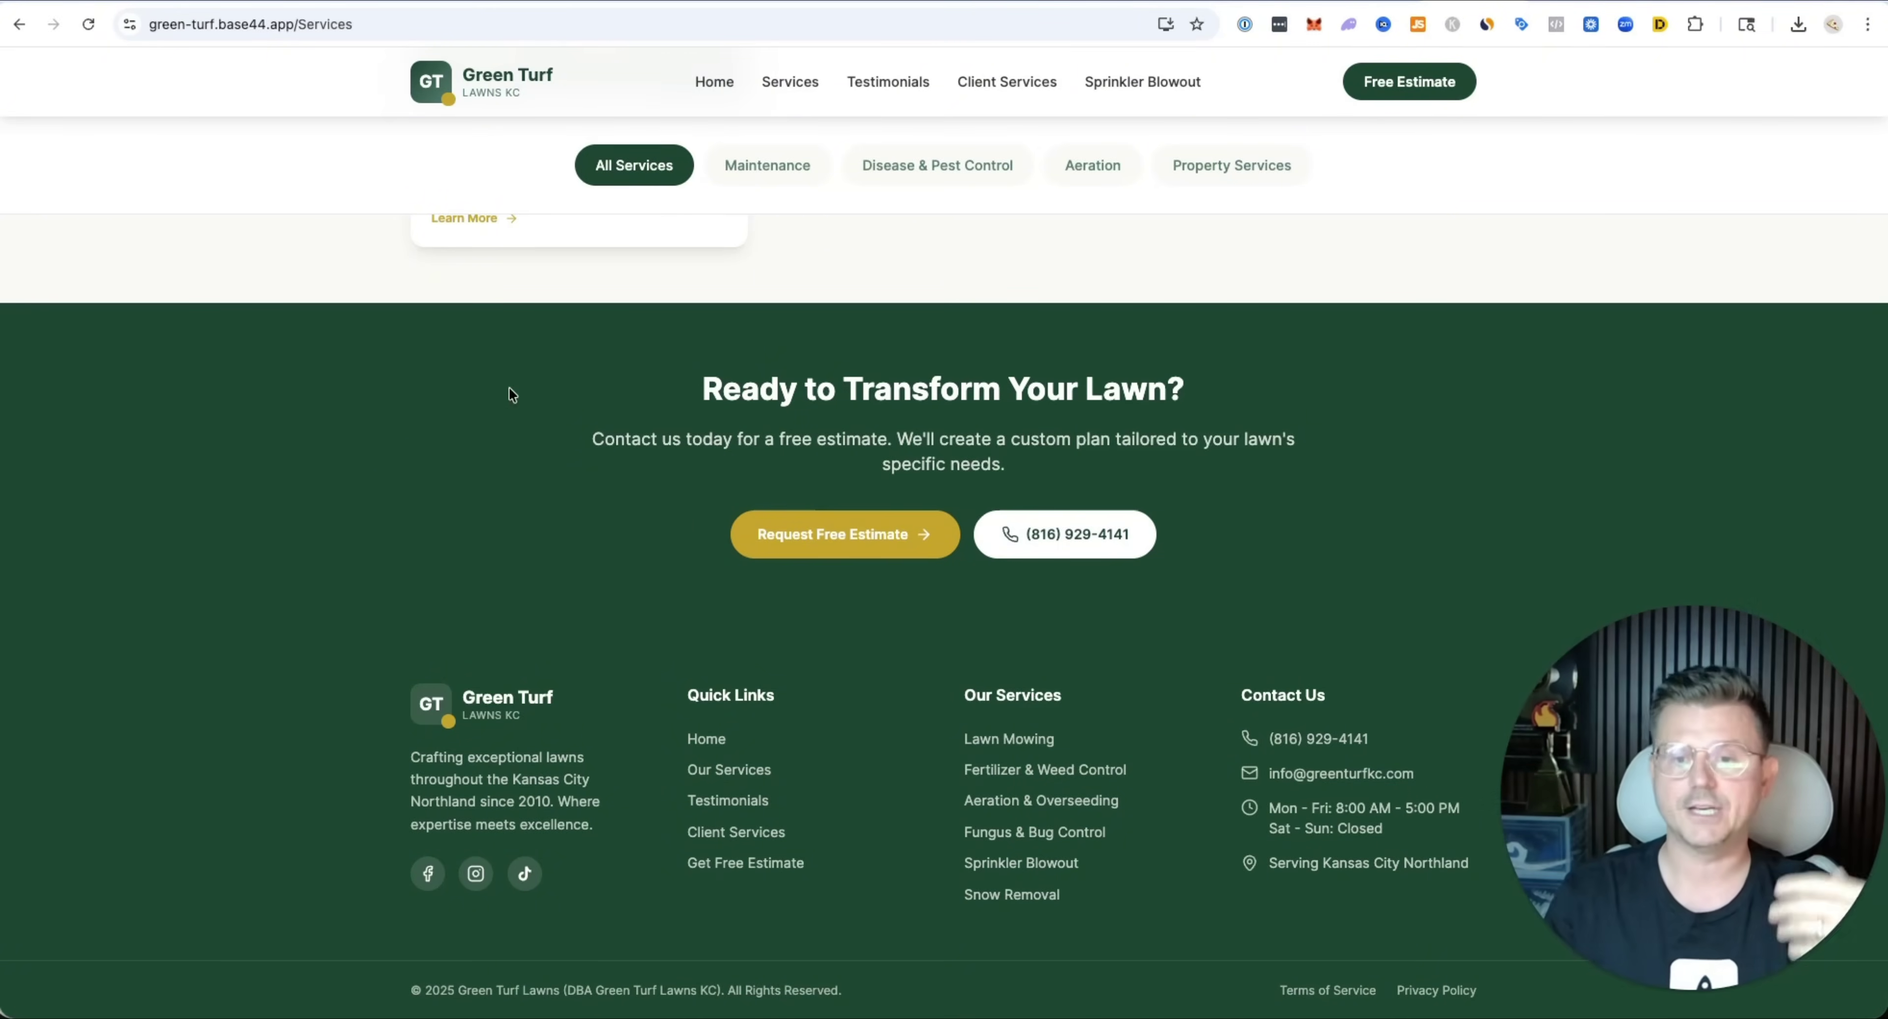
scroll(410, 362, up, 20)
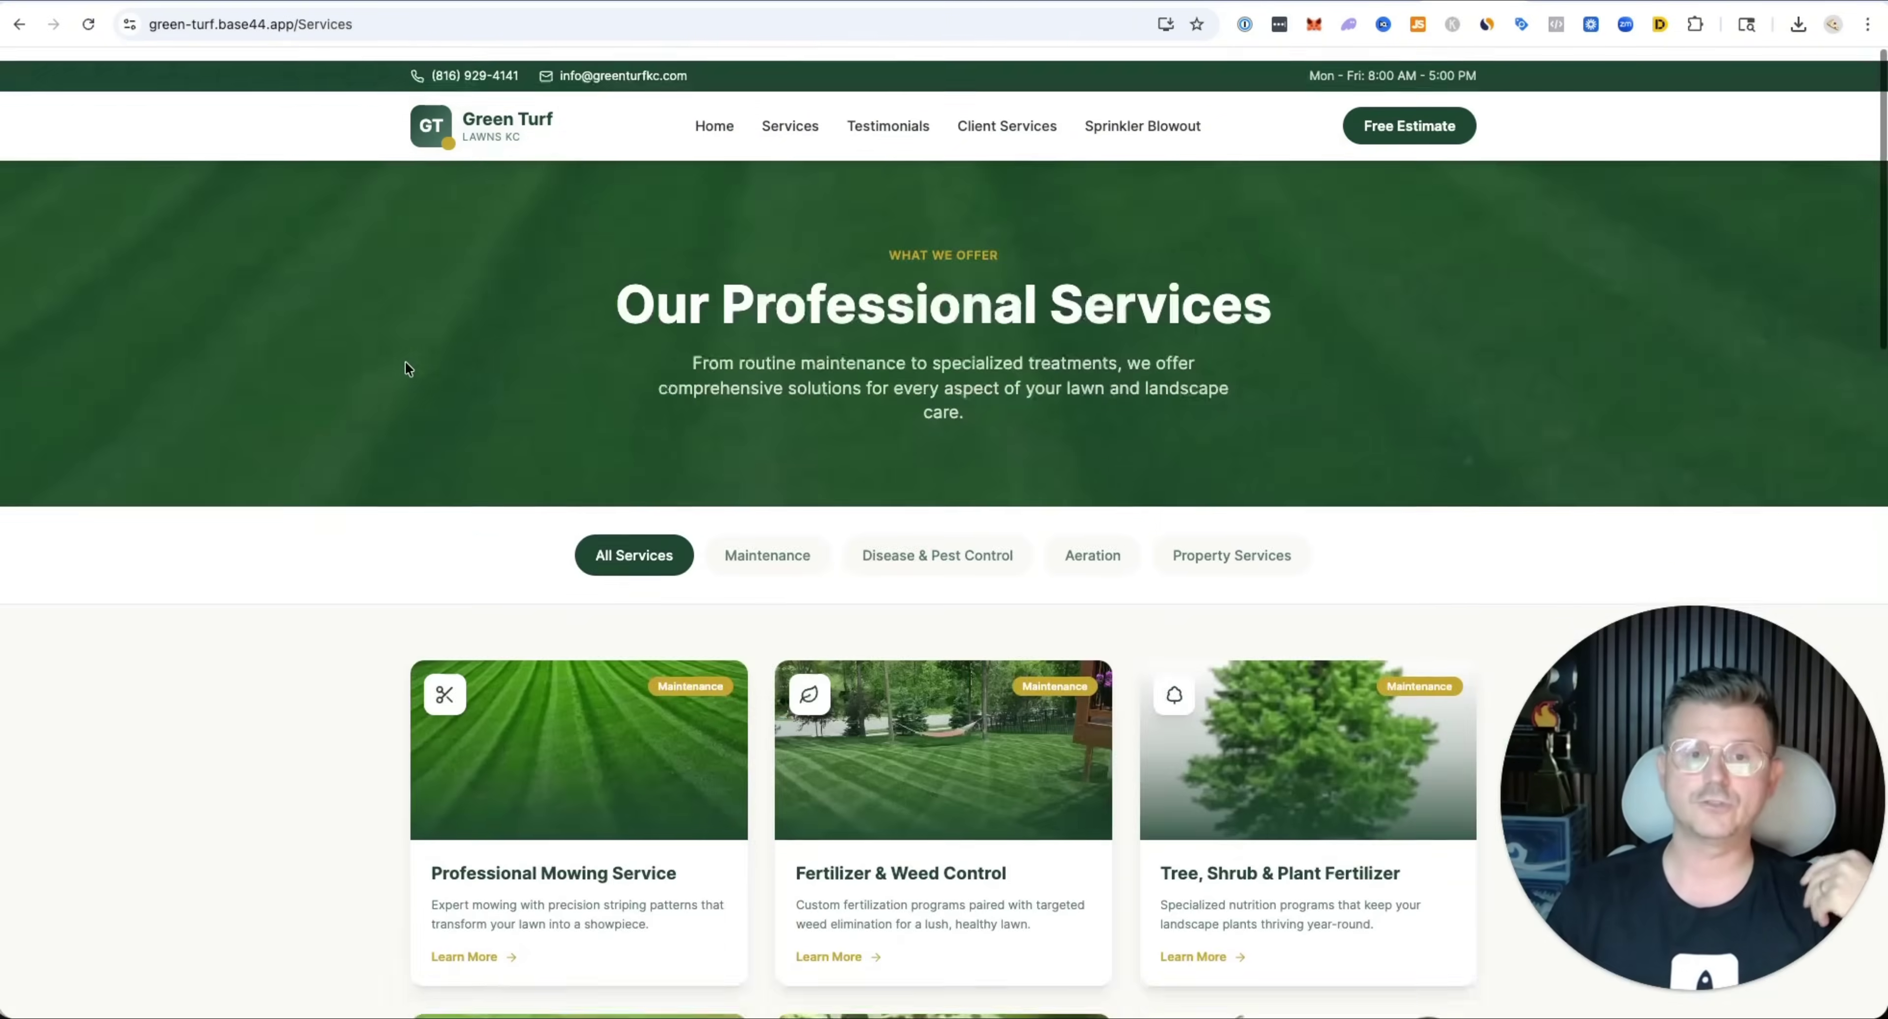